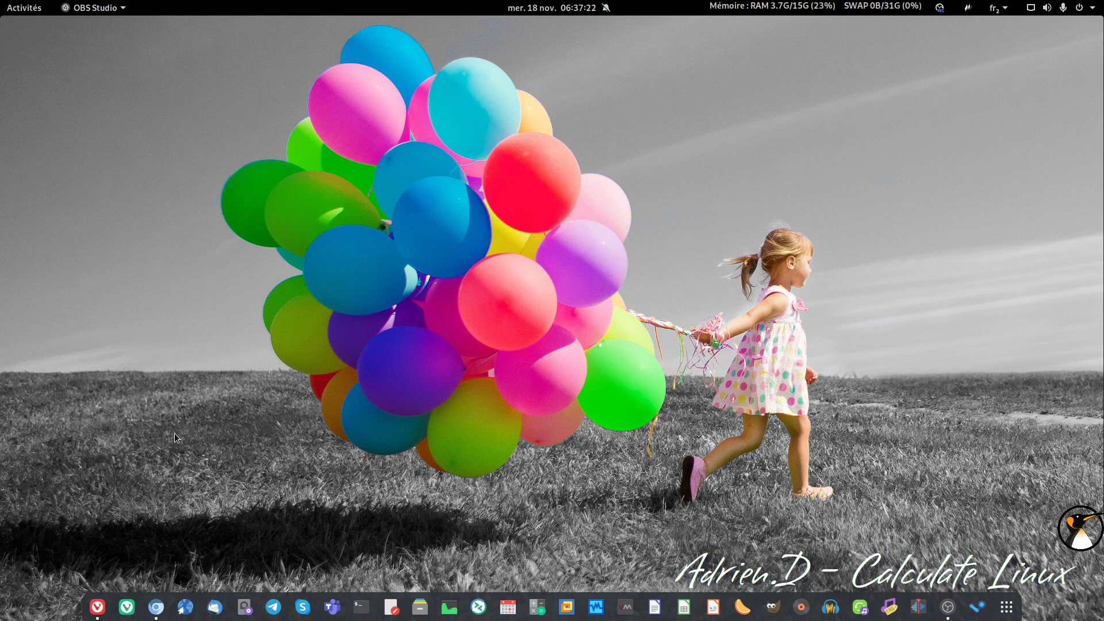
Switch to Vivaldi and look over the YouTube channel's video list and the "Comprendre l'Active Directory en 7 minutes" video page.
{"action": "left_click", "coordinate": [97, 606]}
{"action": "scroll", "coordinate": [229, 456], "scroll_direction": "down", "scroll_amount": 2}
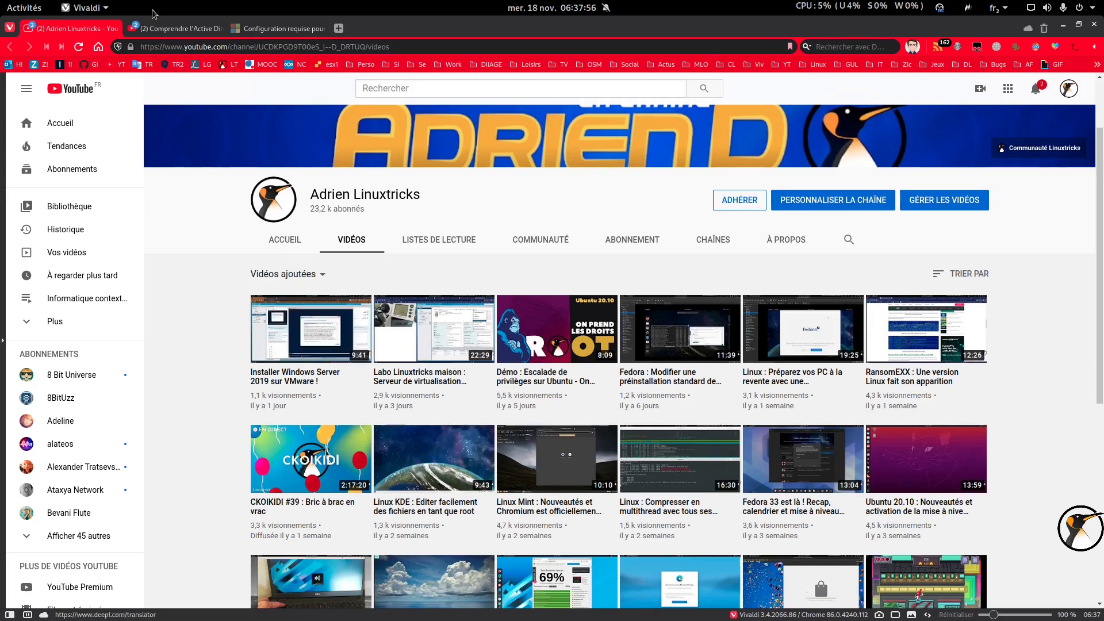
{"action": "left_click", "coordinate": [162, 29]}
{"action": "scroll", "coordinate": [506, 226], "scroll_direction": "down", "scroll_amount": 2}
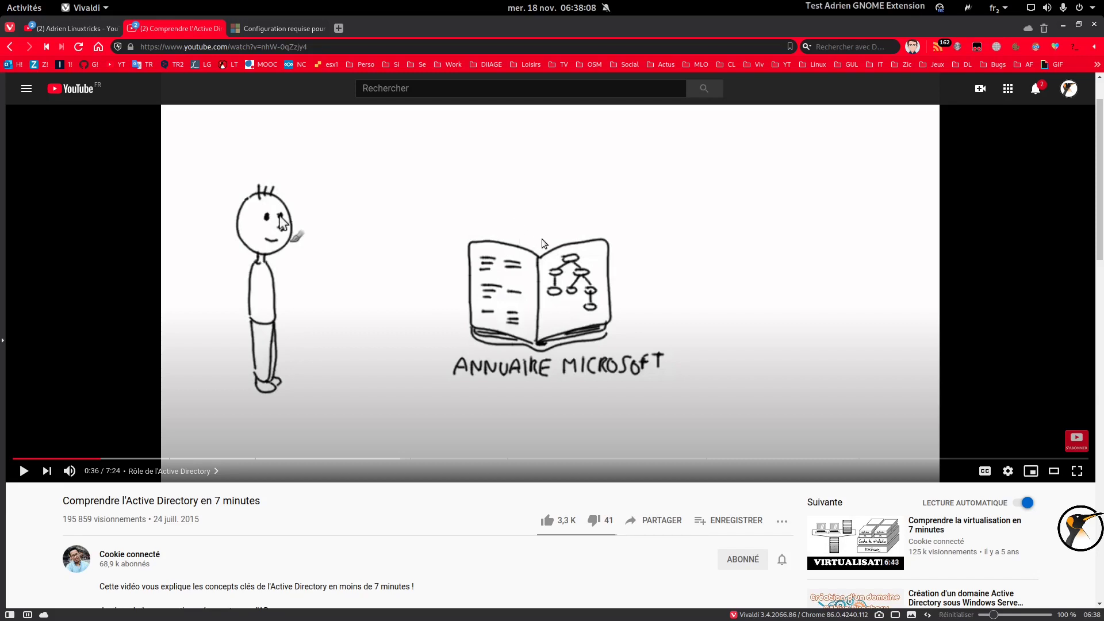
Open the esx1 host client in a new browser tab and log in with the user name and account password.
{"action": "left_click", "coordinate": [338, 28]}
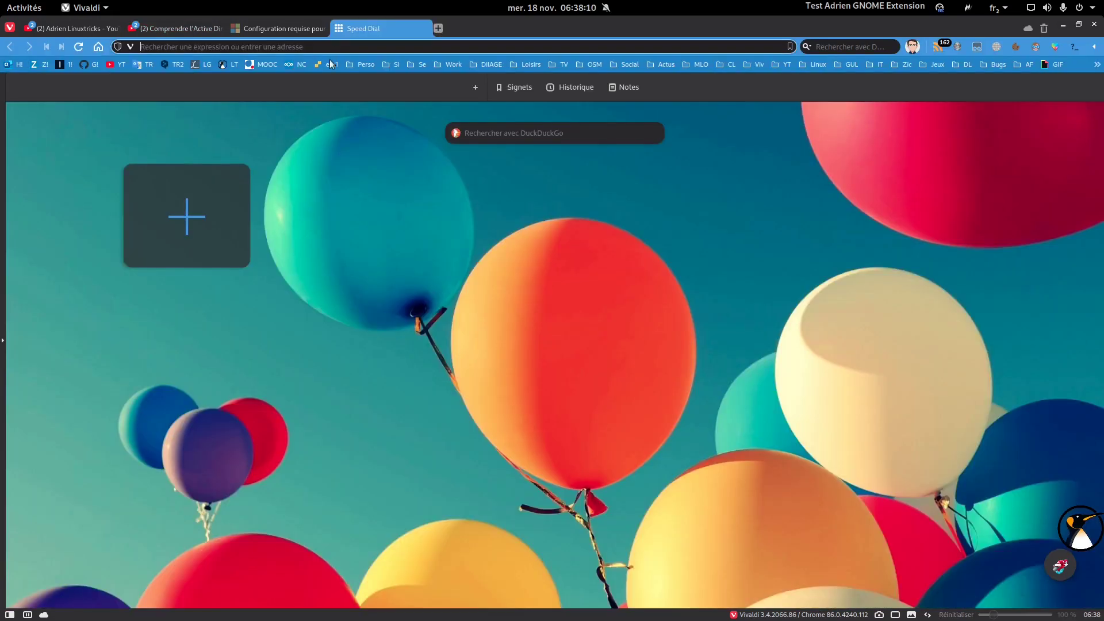
{"action": "left_click", "coordinate": [329, 66]}
{"action": "left_click", "coordinate": [156, 268]}
{"action": "type", "text": "an/ui/#/login"}
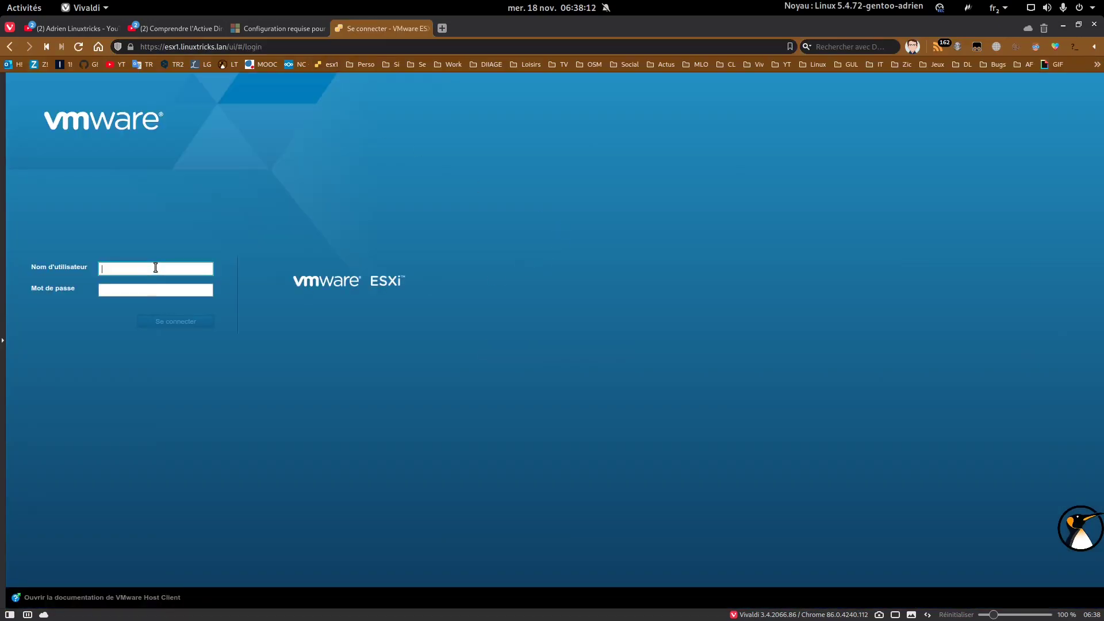
{"action": "type", "text": "drien"}
{"action": "key", "text": "Tab"}
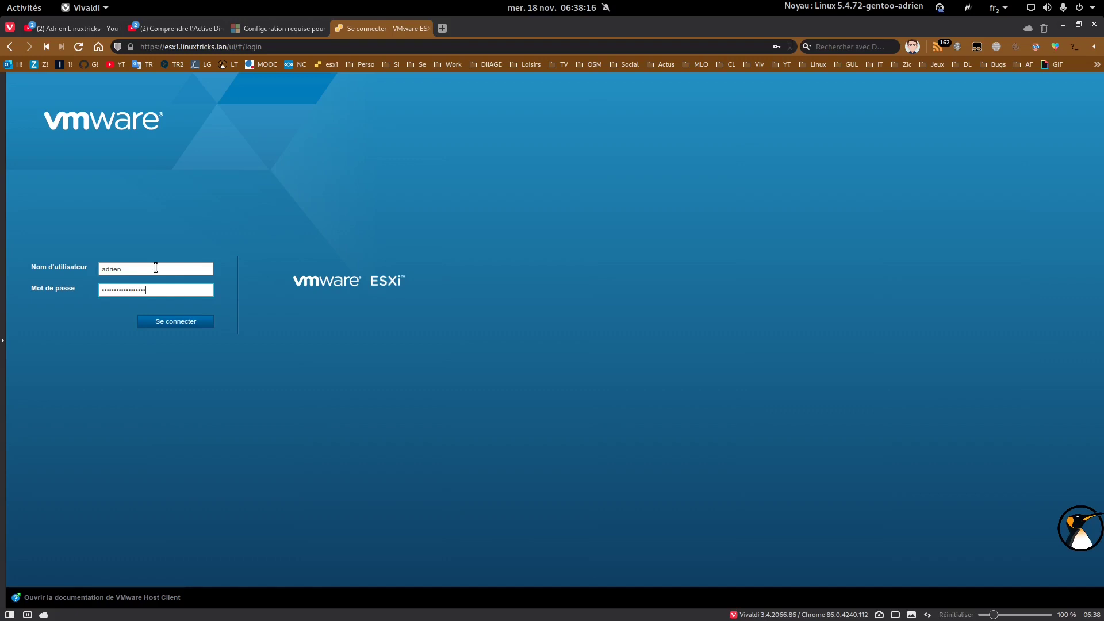
{"action": "key", "text": "Return"}
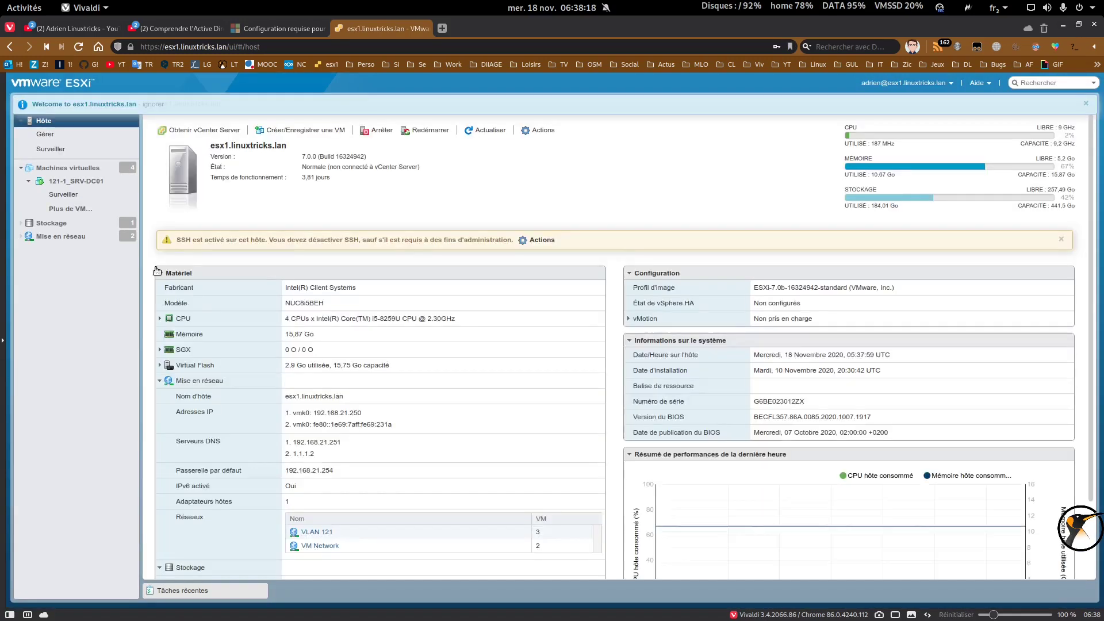
Open a browser console for the virtual machine 121-1_SRV-DC01 and move its window clear of the host's menu.
{"action": "left_click", "coordinate": [63, 181]}
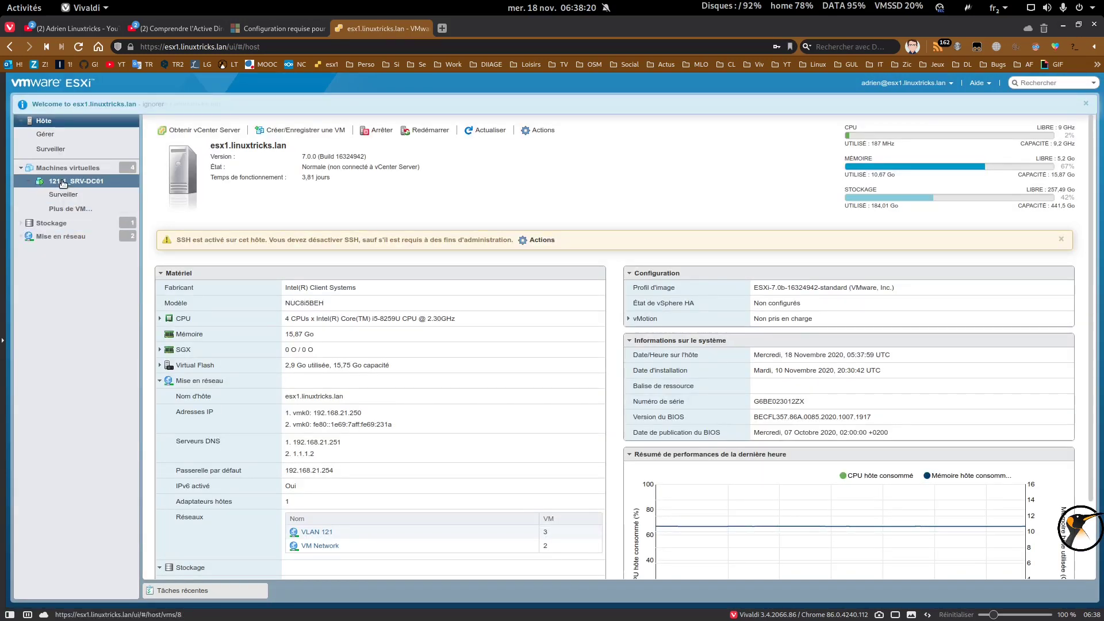
{"action": "left_click", "coordinate": [172, 128]}
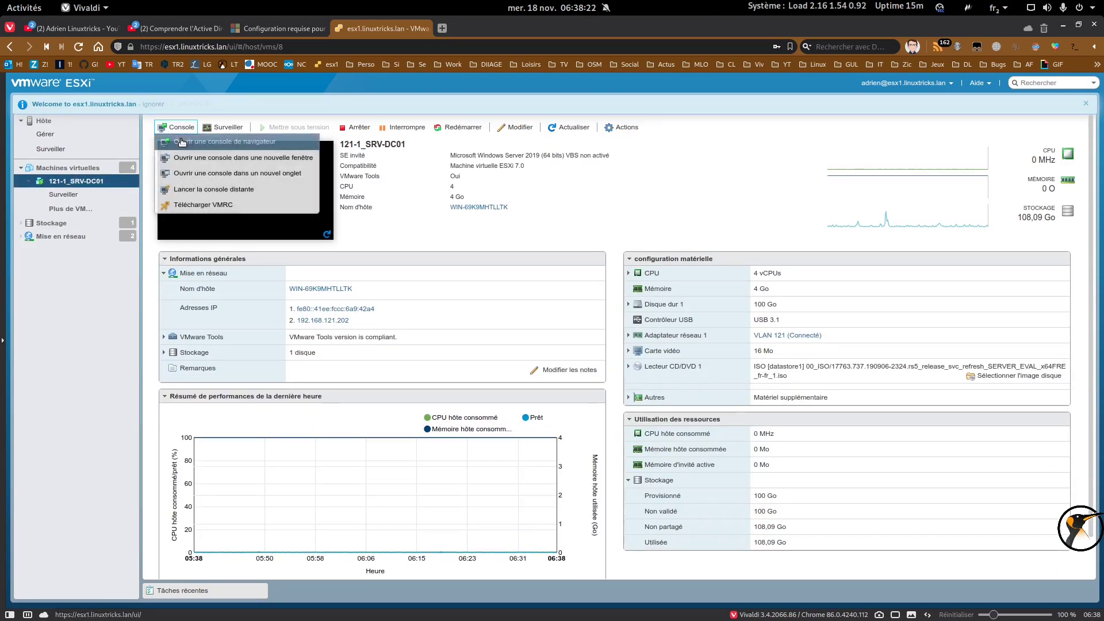
{"action": "left_click", "coordinate": [190, 145]}
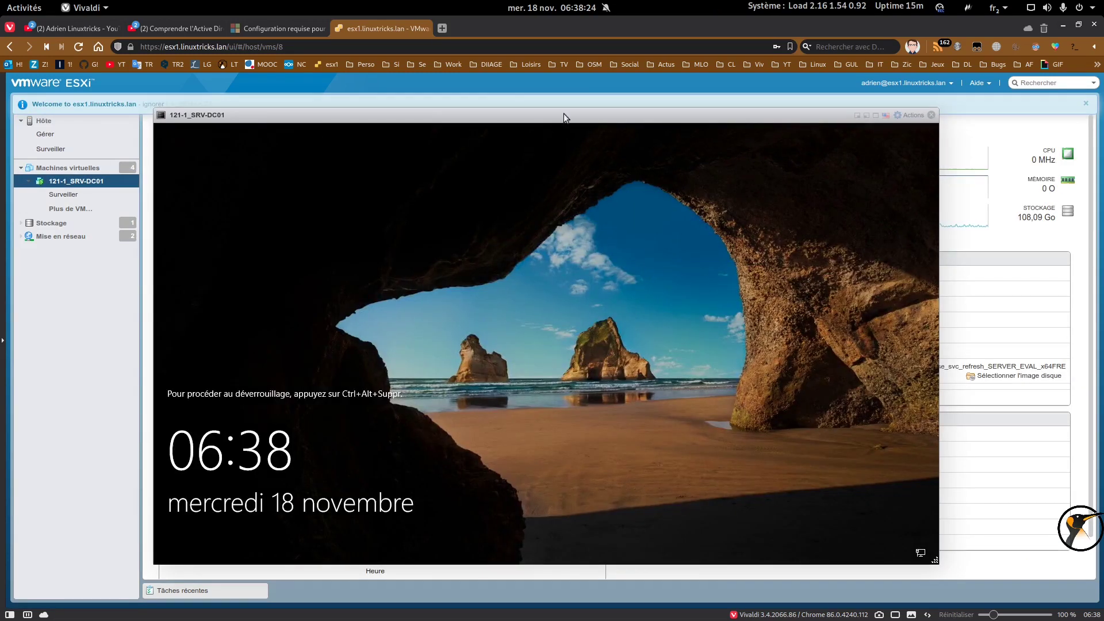
{"action": "left_click_drag", "start_coordinate": [564, 113], "coordinate": [598, 127]}
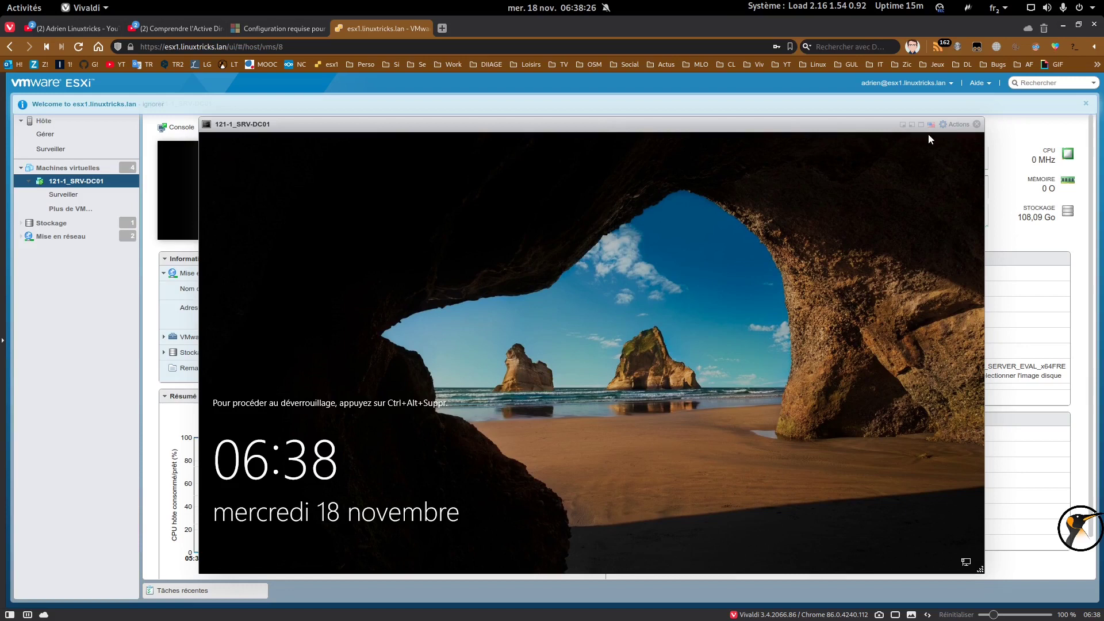
Send Ctrl-Alt-Suppr to the virtual machine and sign in as Administrateur with the account password.
{"action": "left_click", "coordinate": [953, 126]}
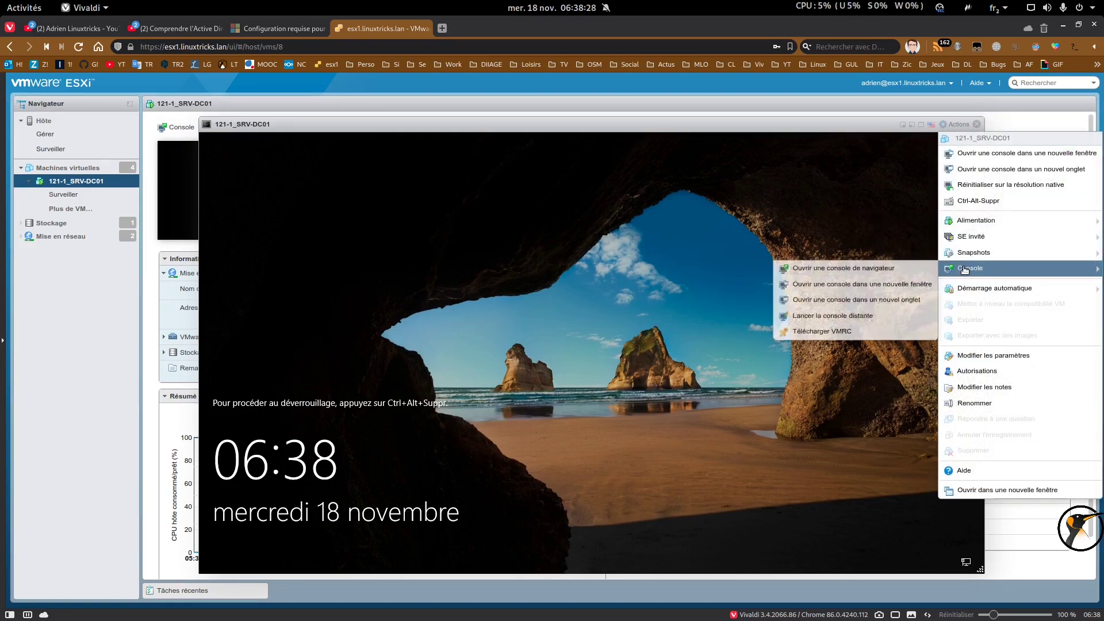
{"action": "left_click", "coordinate": [972, 203]}
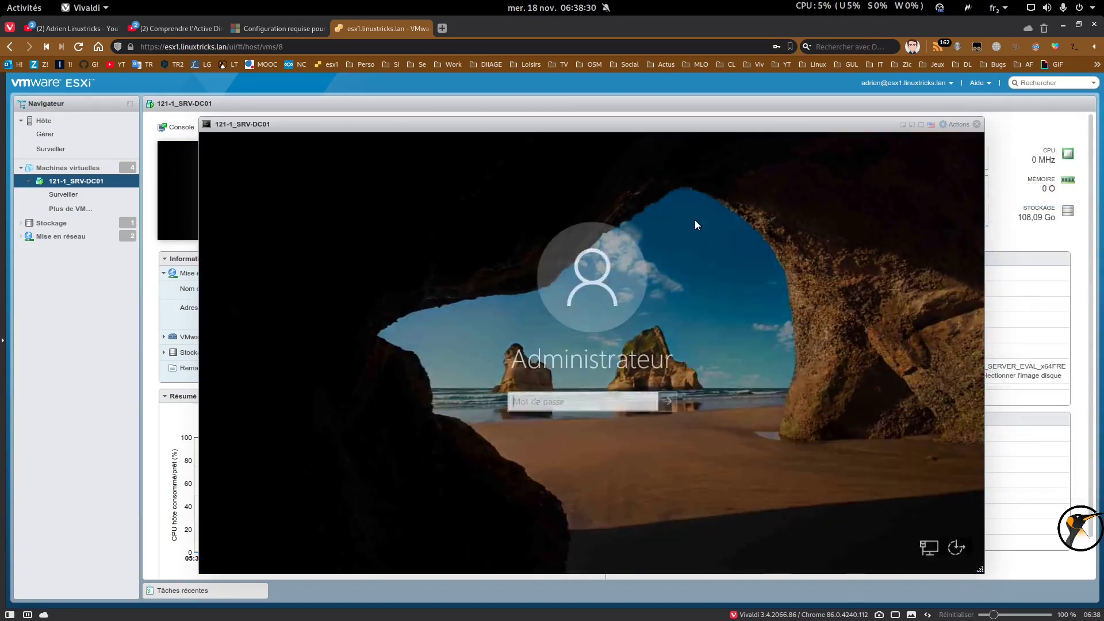
{"action": "type", "text": "••"}
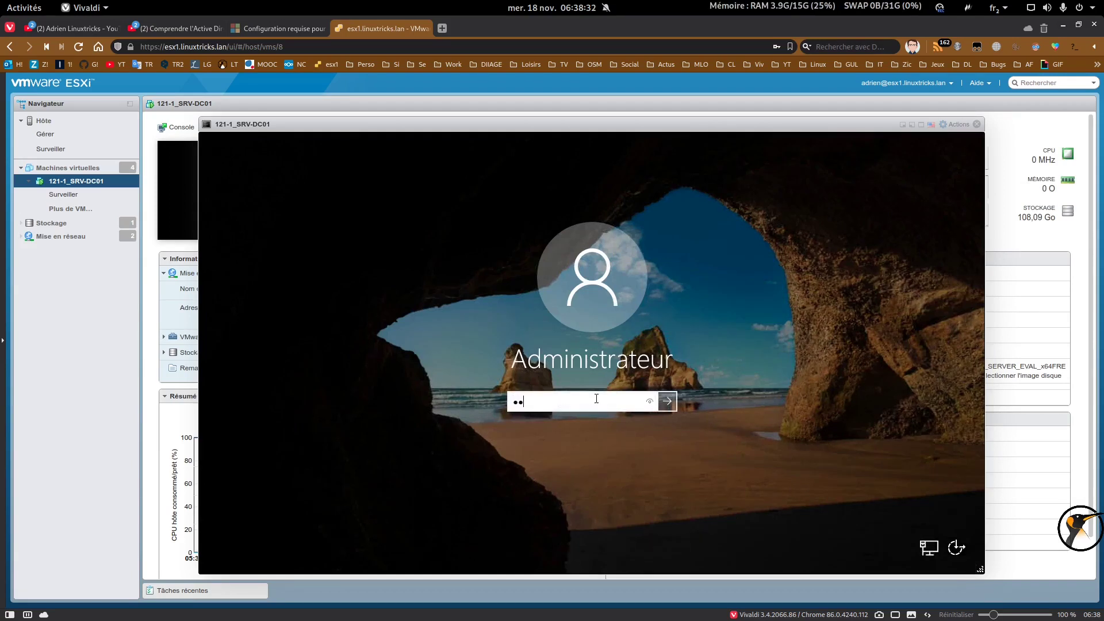
{"action": "type", "text": "•••••••••"}
{"action": "key", "text": "BackSpace"}
{"action": "key", "text": "BackSpace"}
{"action": "key", "text": "BackSpace"}
{"action": "key", "text": "BackSpace"}
{"action": "key", "text": "BackSpace"}
{"action": "key", "text": "BackSpace"}
{"action": "key", "text": "BackSpace"}
{"action": "key", "text": "BackSpace"}
{"action": "key", "text": "BackSpace"}
{"action": "key", "text": "BackSpace"}
{"action": "type", "text": "•••••••••"}
{"action": "key", "text": "Return"}
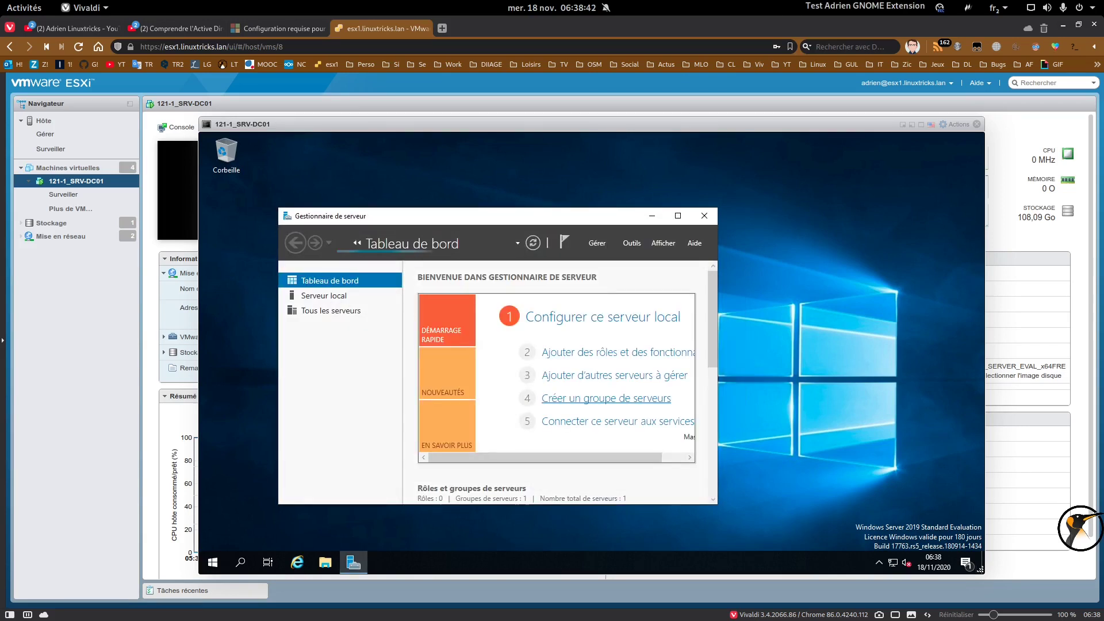
Maximize the server manager and display the properties of the local server.
{"action": "left_click", "coordinate": [678, 216]}
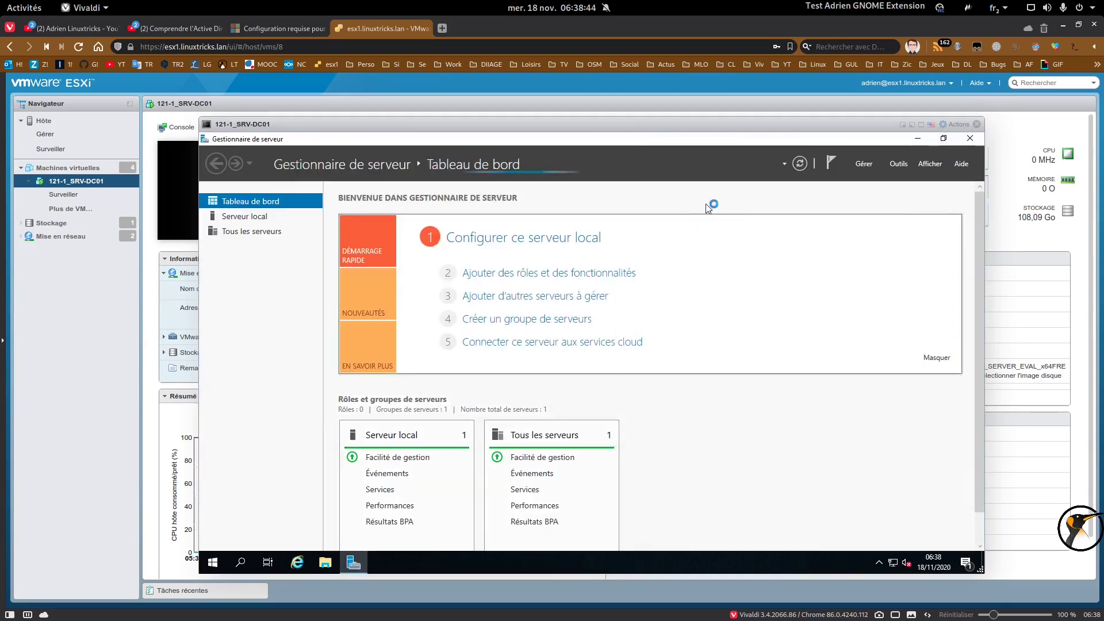
{"action": "left_click", "coordinate": [241, 216]}
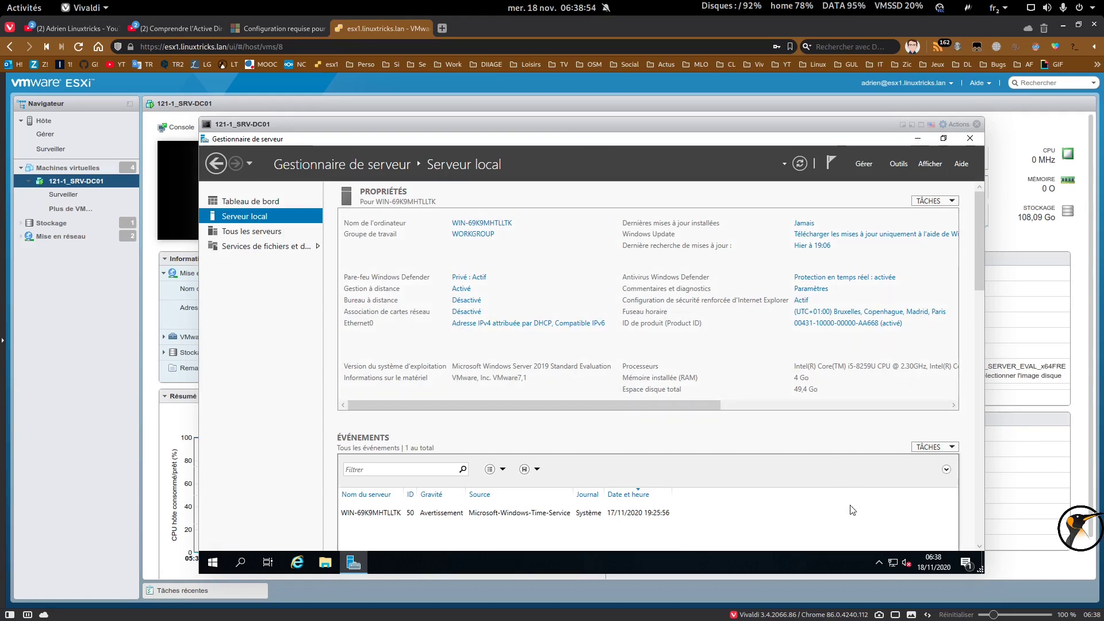
Open the TCP/IPv4 properties of the Ethernet0 adapter from the Windows network settings.
{"action": "right_click", "coordinate": [895, 567]}
{"action": "left_click", "coordinate": [902, 551]}
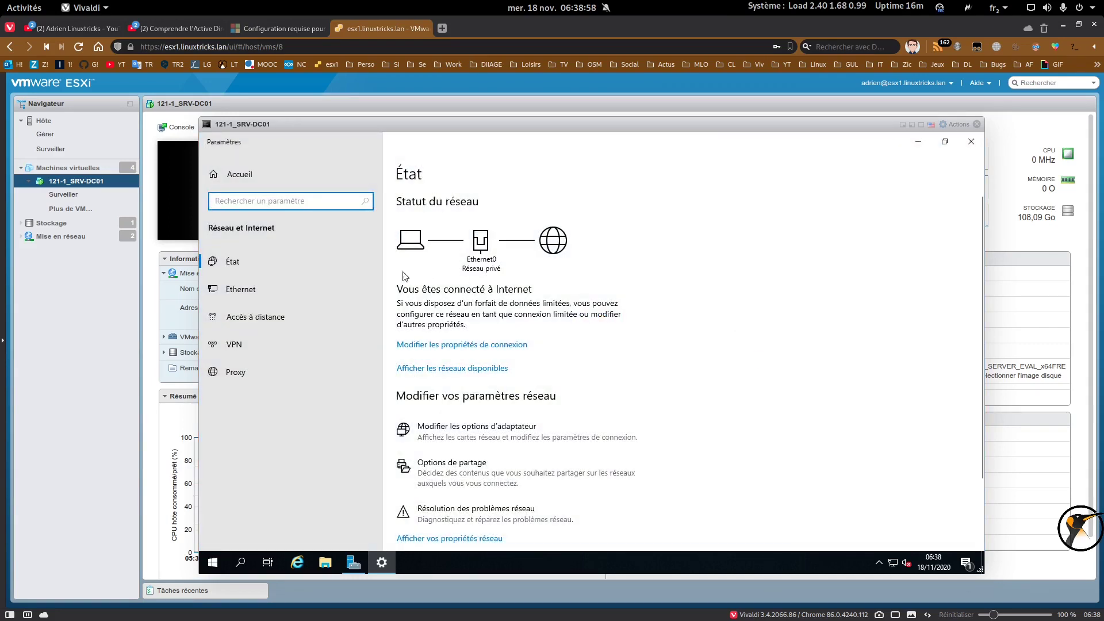
{"action": "left_click", "coordinate": [259, 290]}
{"action": "left_click", "coordinate": [879, 212]}
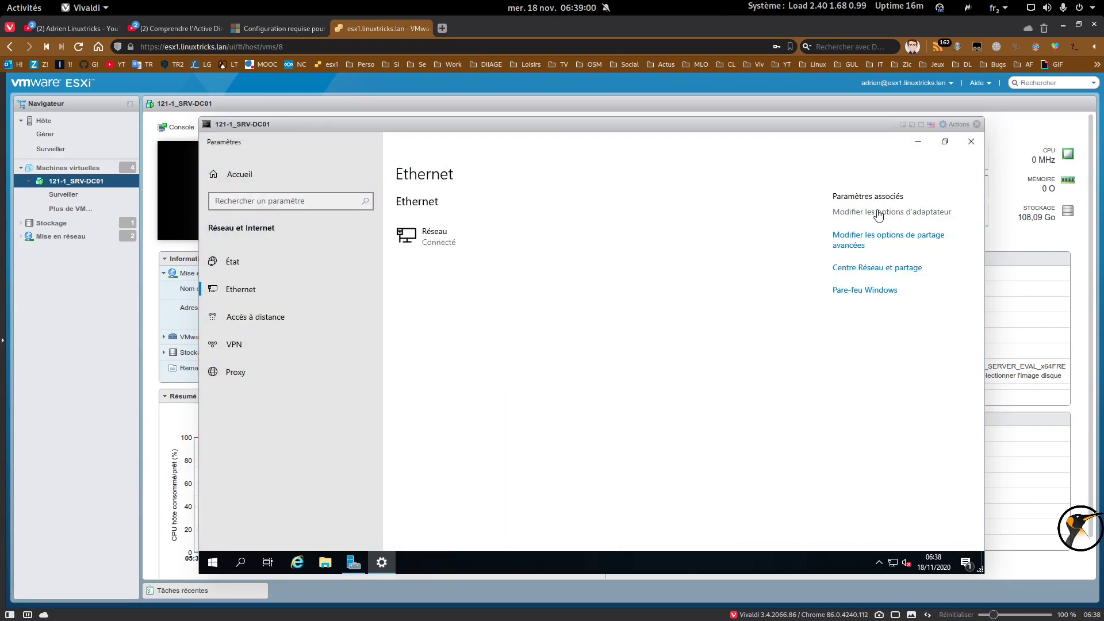
{"action": "right_click", "coordinate": [339, 262]}
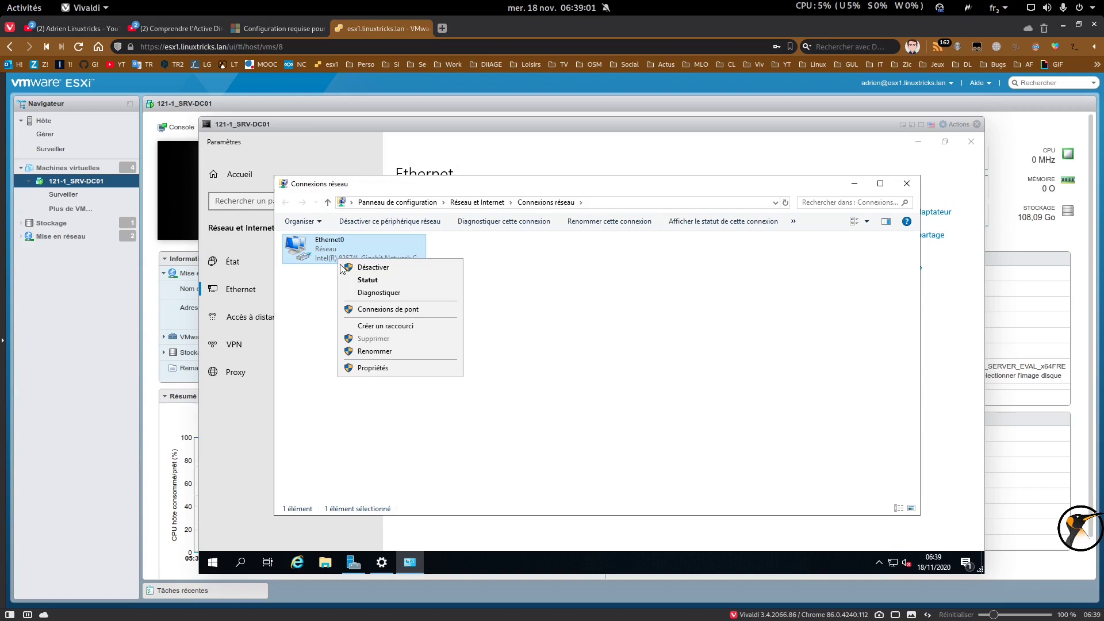
{"action": "left_click", "coordinate": [377, 372]}
{"action": "double_click", "coordinate": [399, 354]}
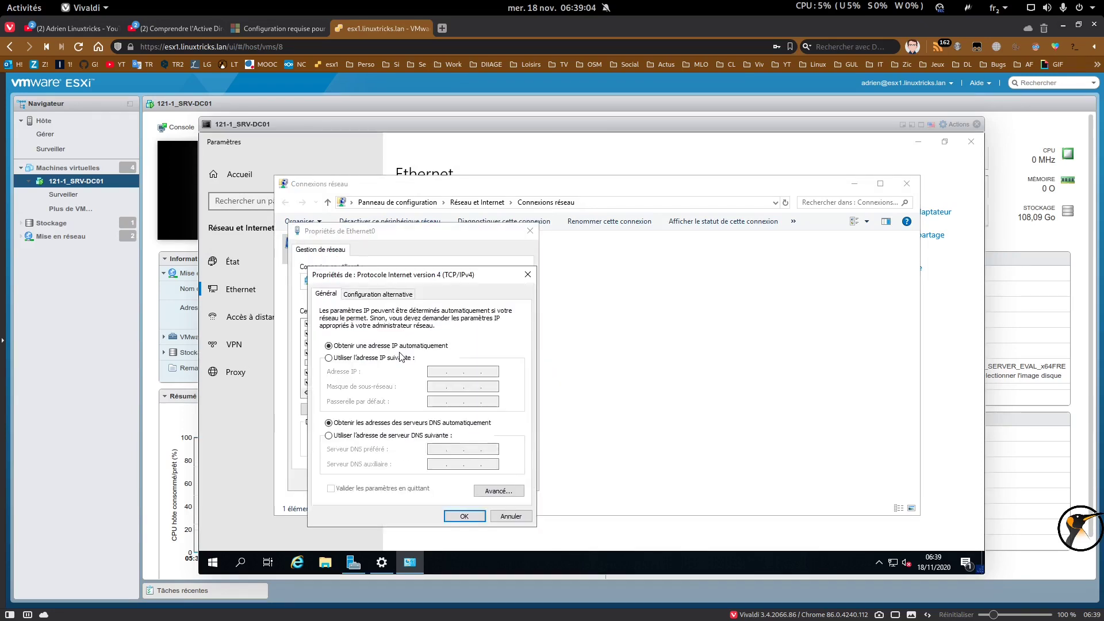
Assign the static IP address 192.168.121.1 with subnet mask 255.255.255.0 and default gateway 192.168.121.254.
{"action": "left_click", "coordinate": [433, 372]}
{"action": "type", "text": "1"}
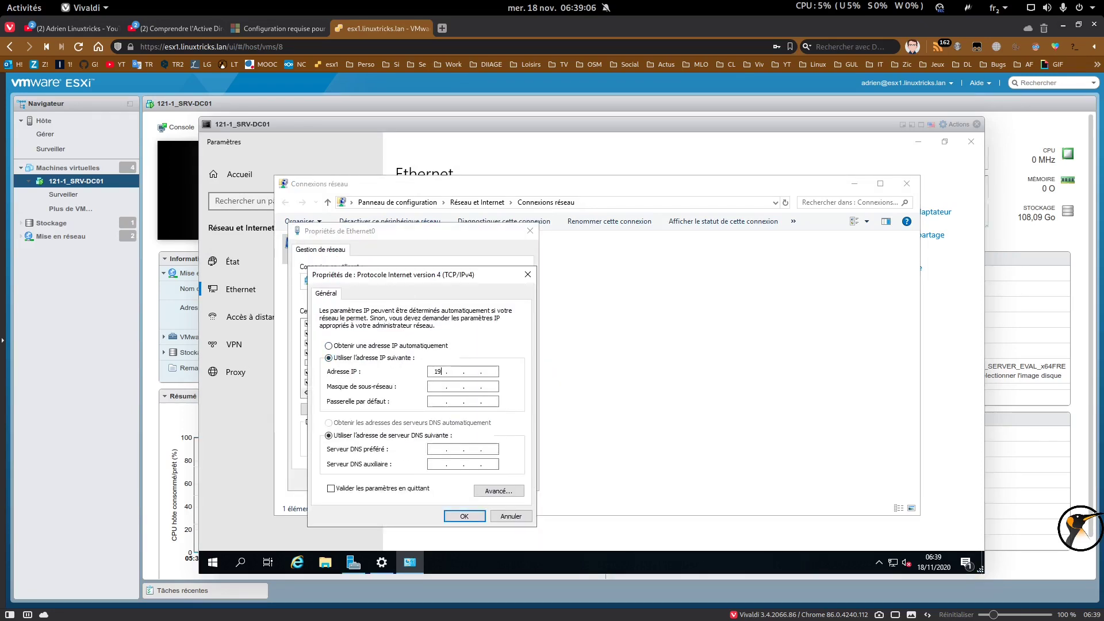
{"action": "type", "text": "92 . 168 ."}
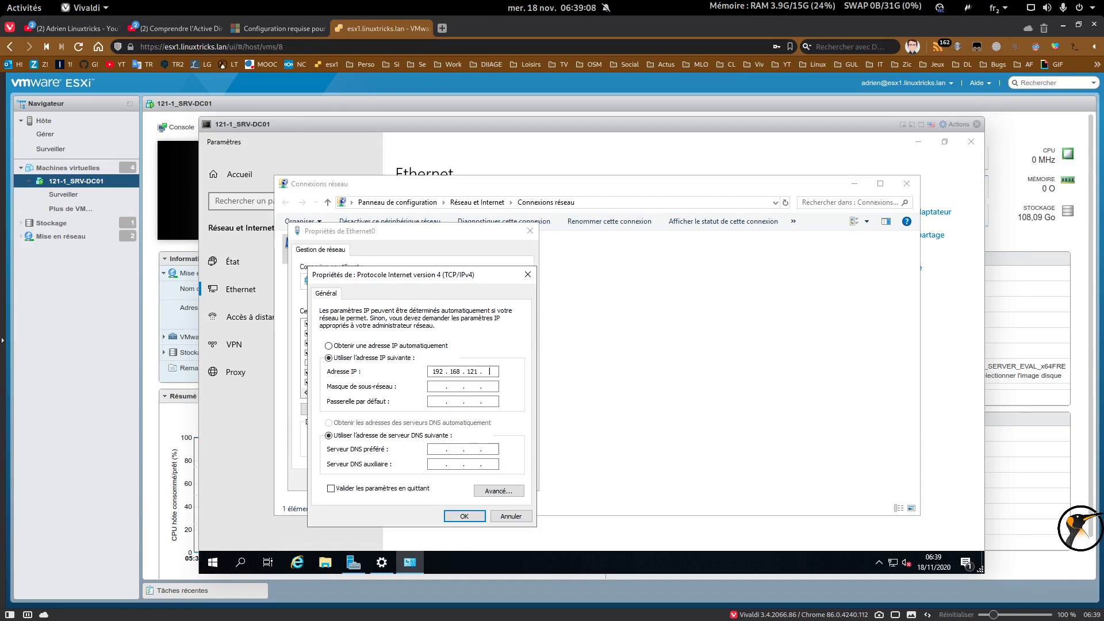
{"action": "left_click", "coordinate": [470, 386]}
{"action": "left_click", "coordinate": [439, 402]}
{"action": "type", "text": "1"}
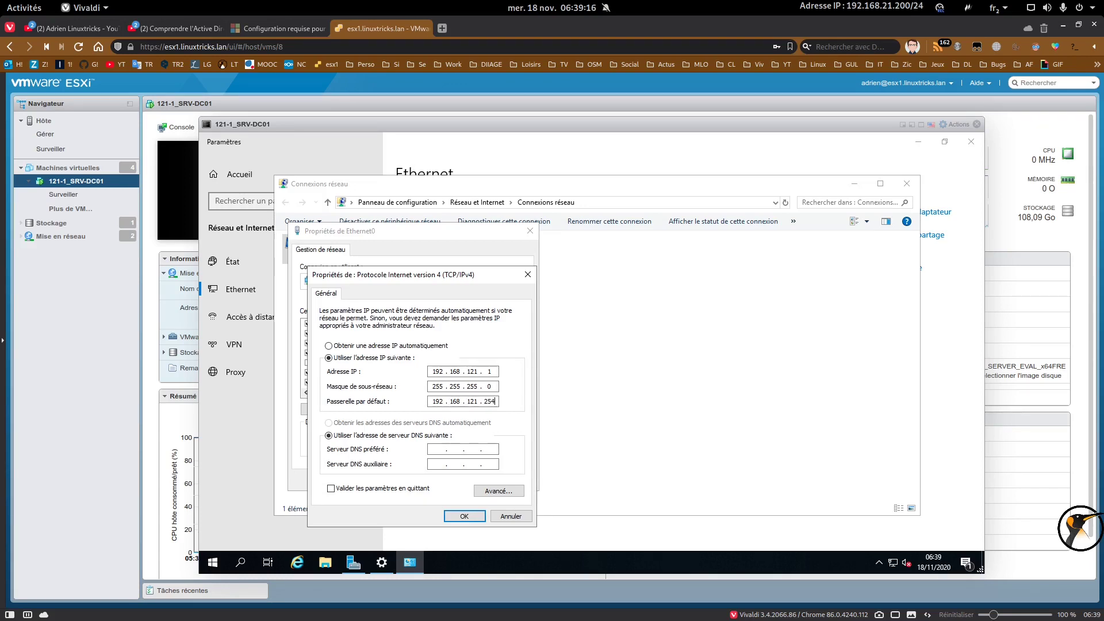
Set the preferred DNS server to 192.168.121.1, enable validating the parameters on exit, and apply the Ethernet0 settings.
{"action": "left_click", "coordinate": [436, 449]}
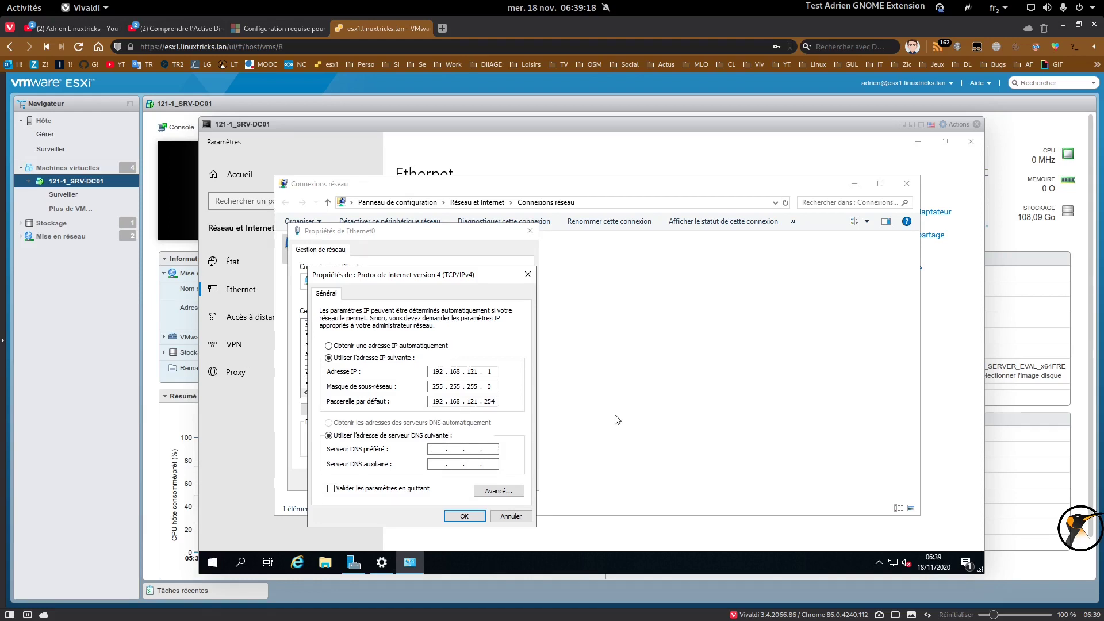
{"action": "type", "text": "192 . 168 . 121 . "}
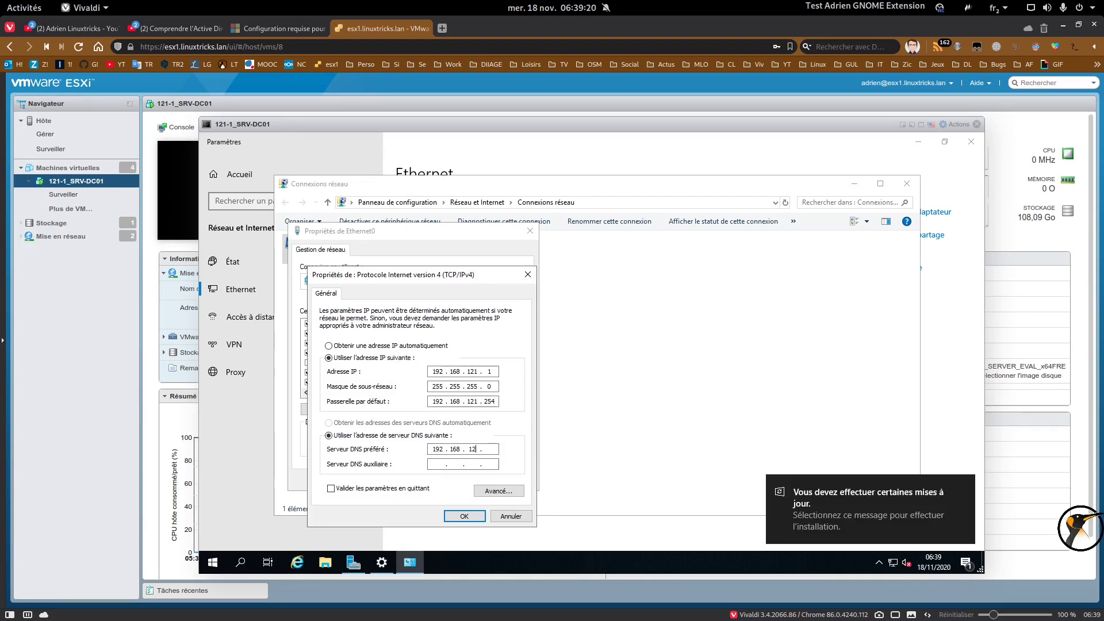
{"action": "type", "text": "1"}
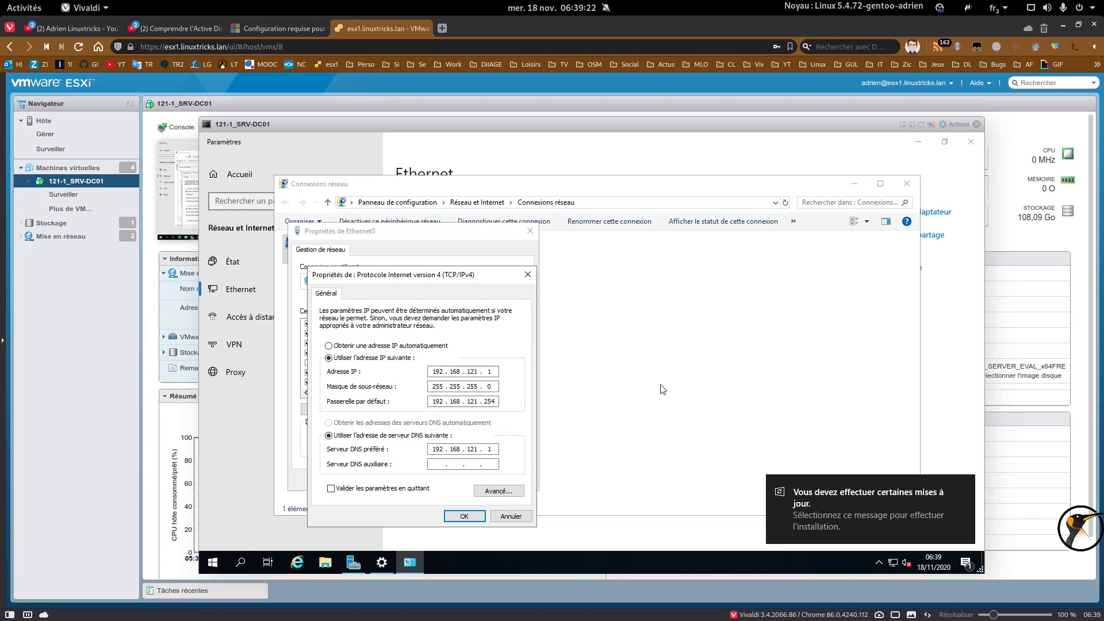
{"action": "left_click", "coordinate": [374, 490]}
{"action": "left_click", "coordinate": [462, 517]}
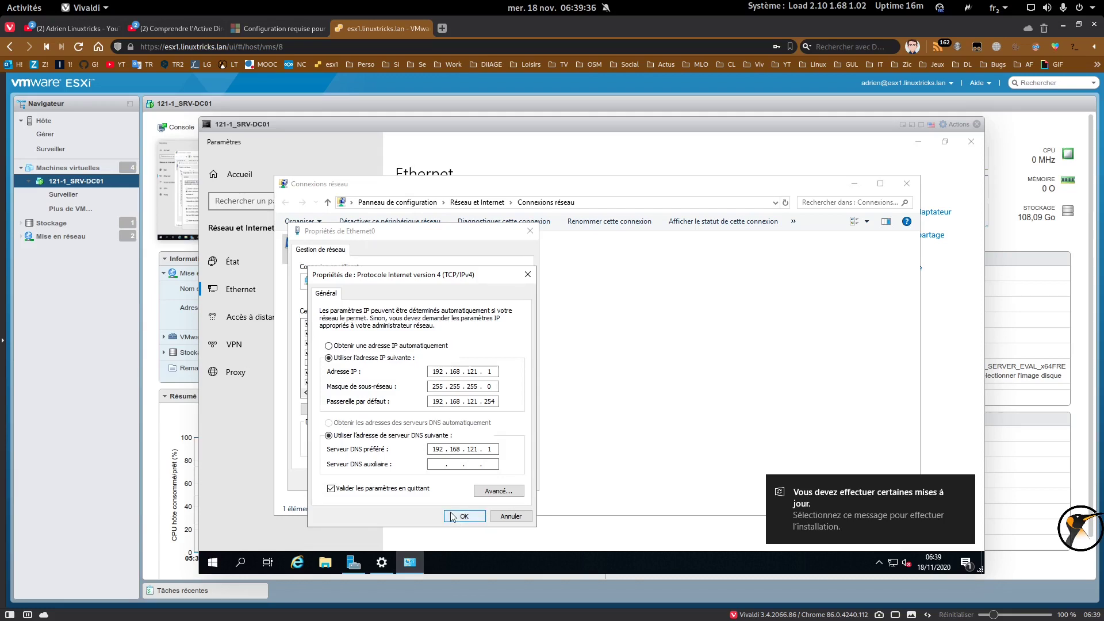
{"action": "left_click", "coordinate": [460, 521]}
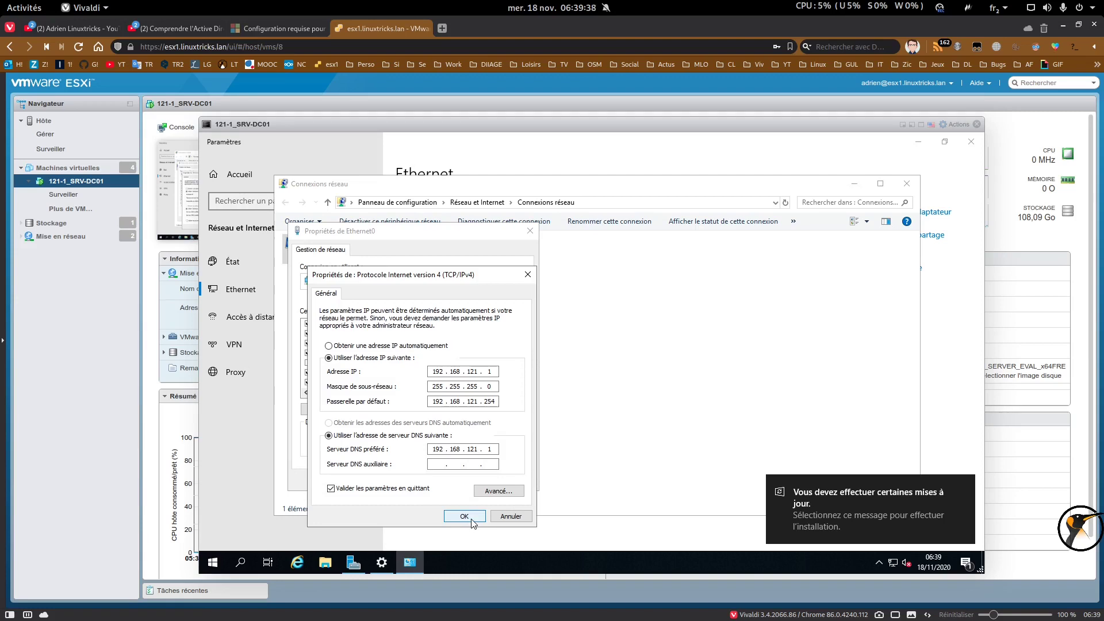
{"action": "left_click", "coordinate": [471, 520]}
{"action": "left_click", "coordinate": [463, 483]}
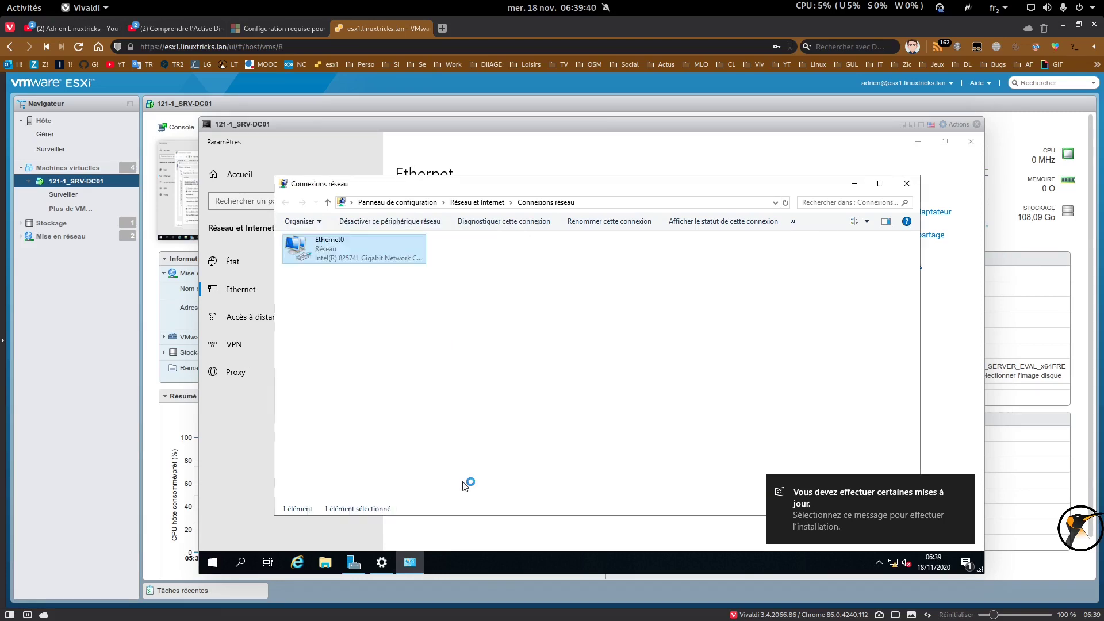
Close the network connections and settings windows to return to the local server page, and check the network status.
{"action": "left_click", "coordinate": [728, 454]}
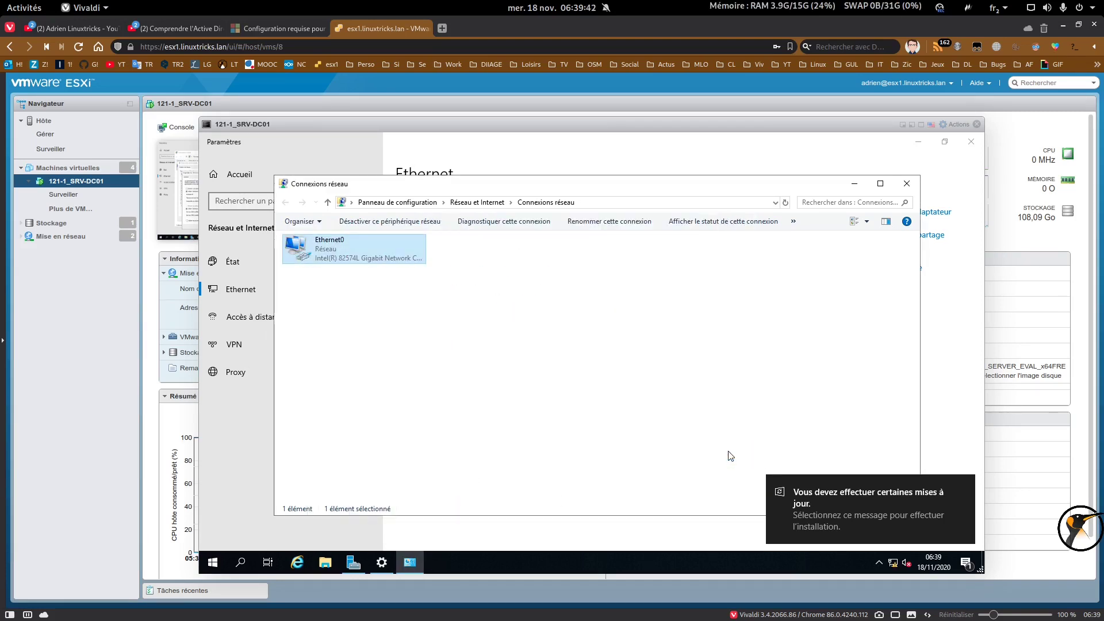
{"action": "left_click", "coordinate": [907, 183]}
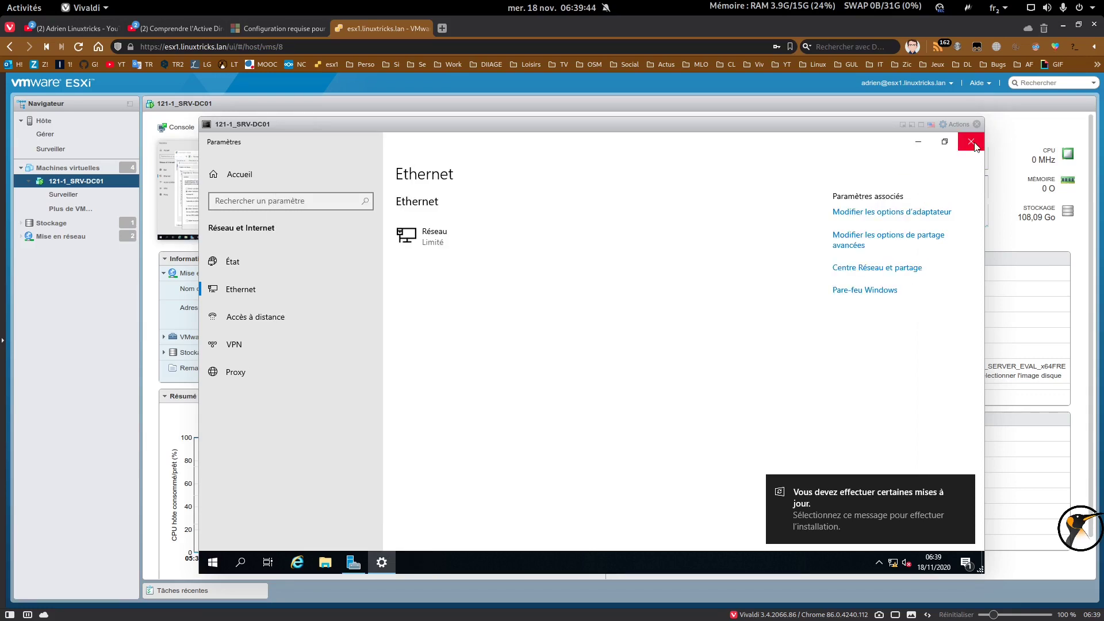
{"action": "left_click", "coordinate": [971, 141]}
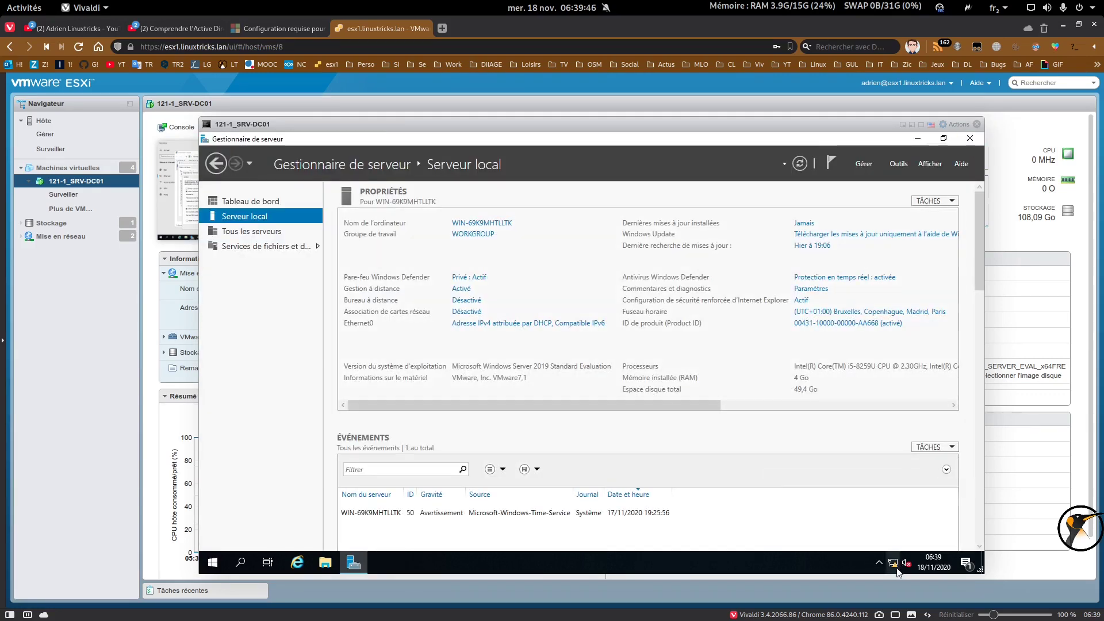
{"action": "mouse_move", "coordinate": [895, 569]}
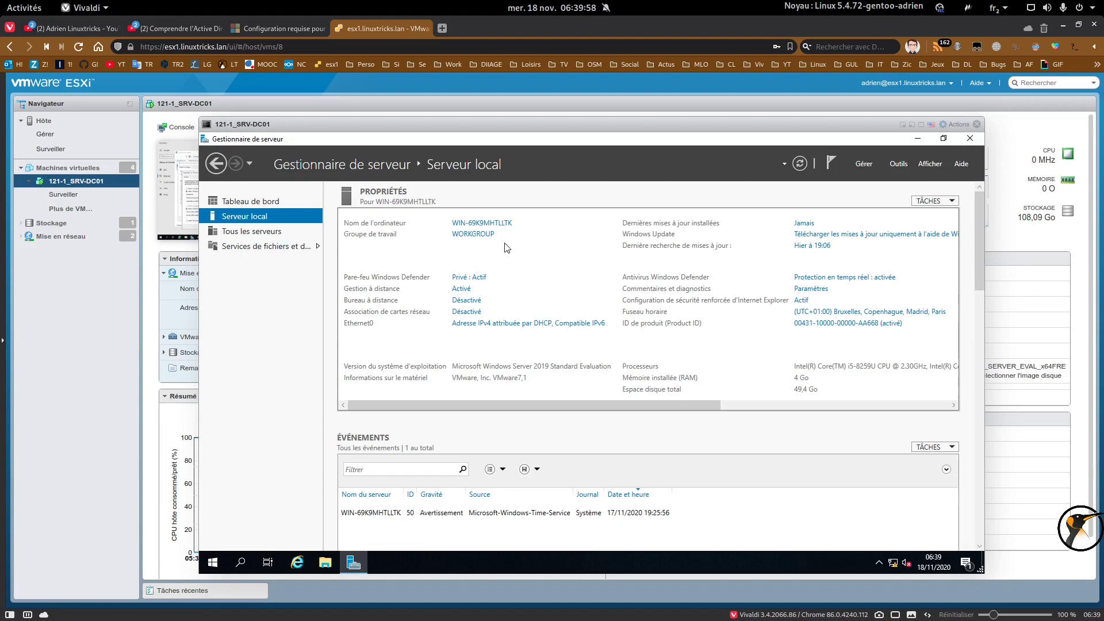
Rename the computer to SRV-DC01, keep it in the WORKGROUP workgroup, and restart the server to apply the change.
{"action": "left_click", "coordinate": [477, 224]}
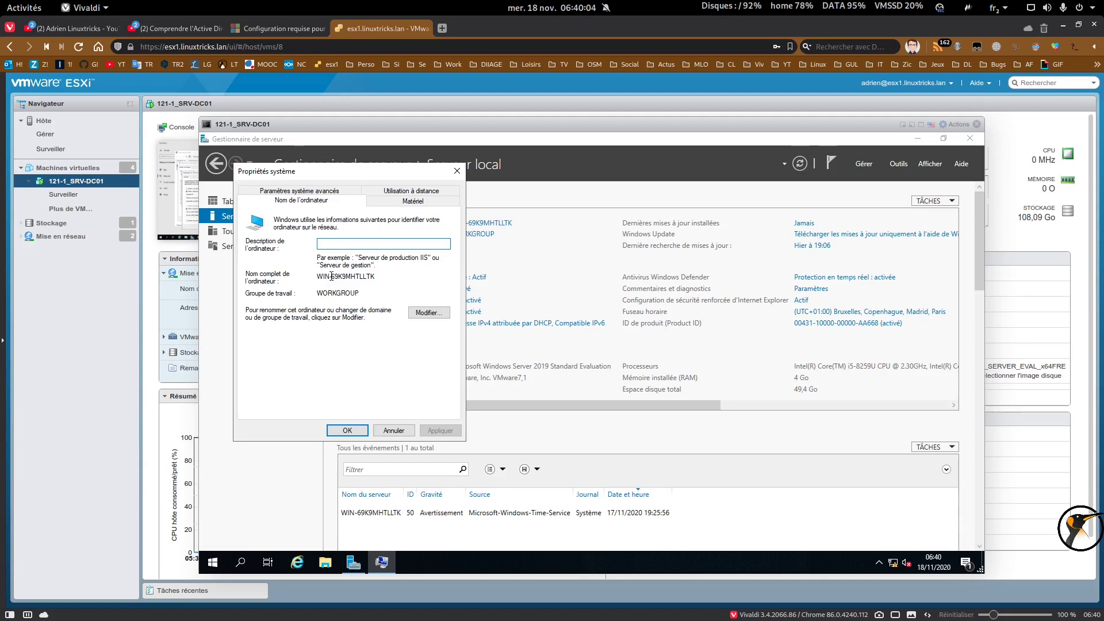
{"action": "left_click", "coordinate": [428, 312]}
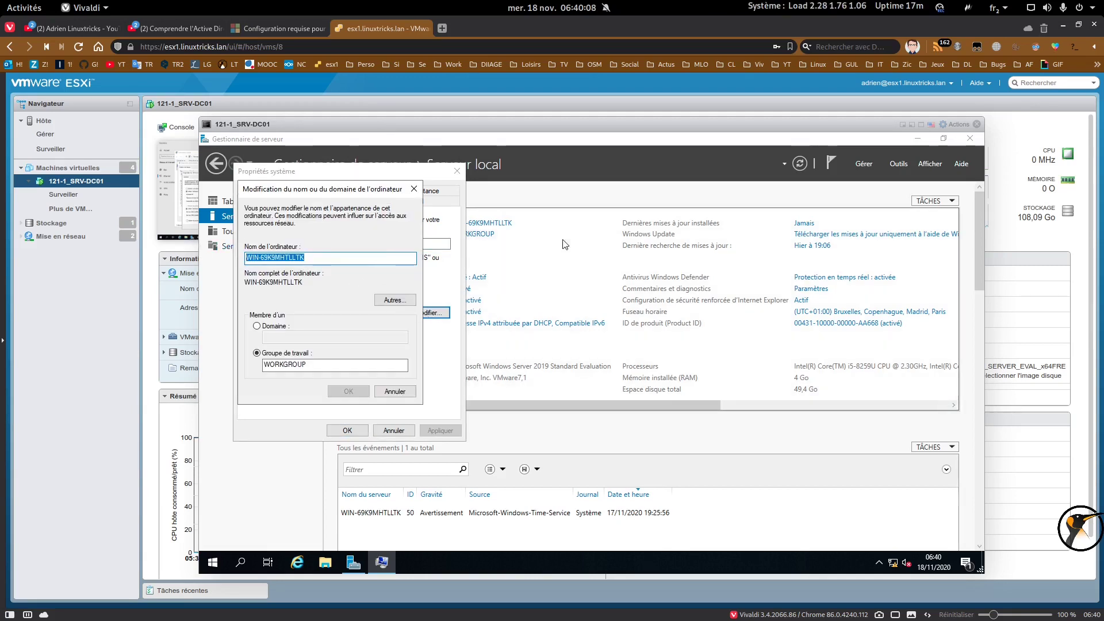
{"action": "type", "text": "SRV-DC01"}
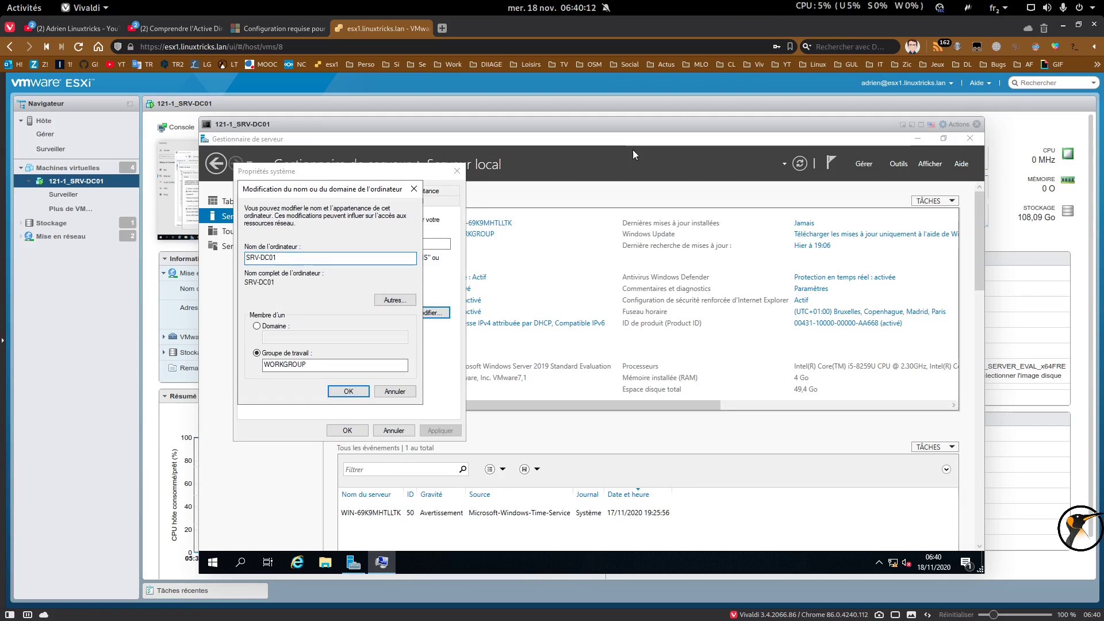
{"action": "left_click", "coordinate": [340, 391]}
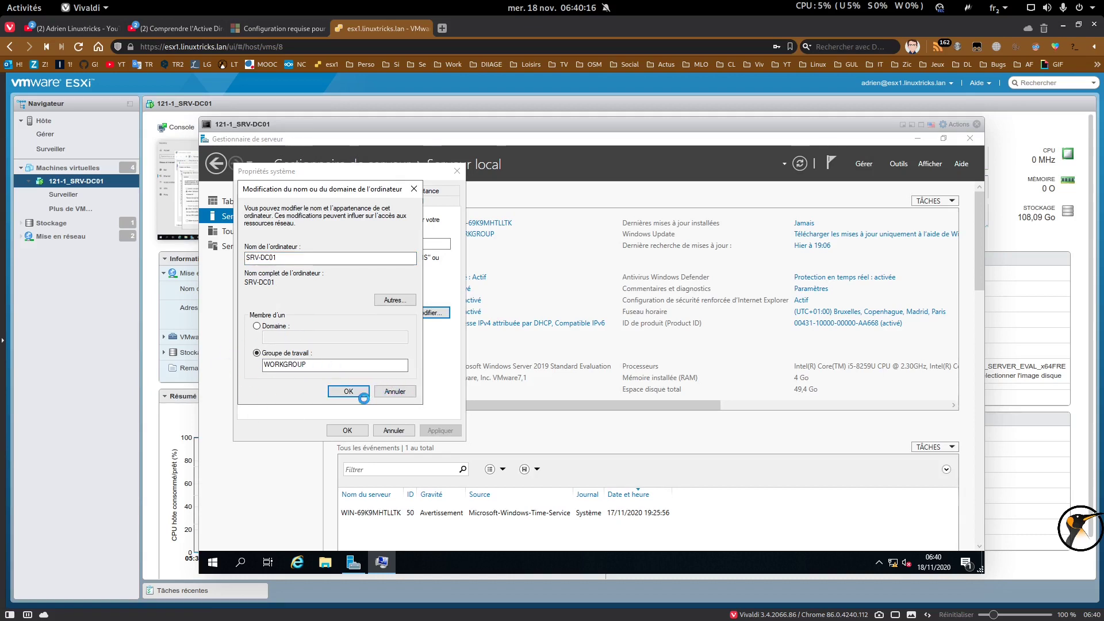
{"action": "left_click", "coordinate": [363, 398]}
{"action": "key", "text": "Return"}
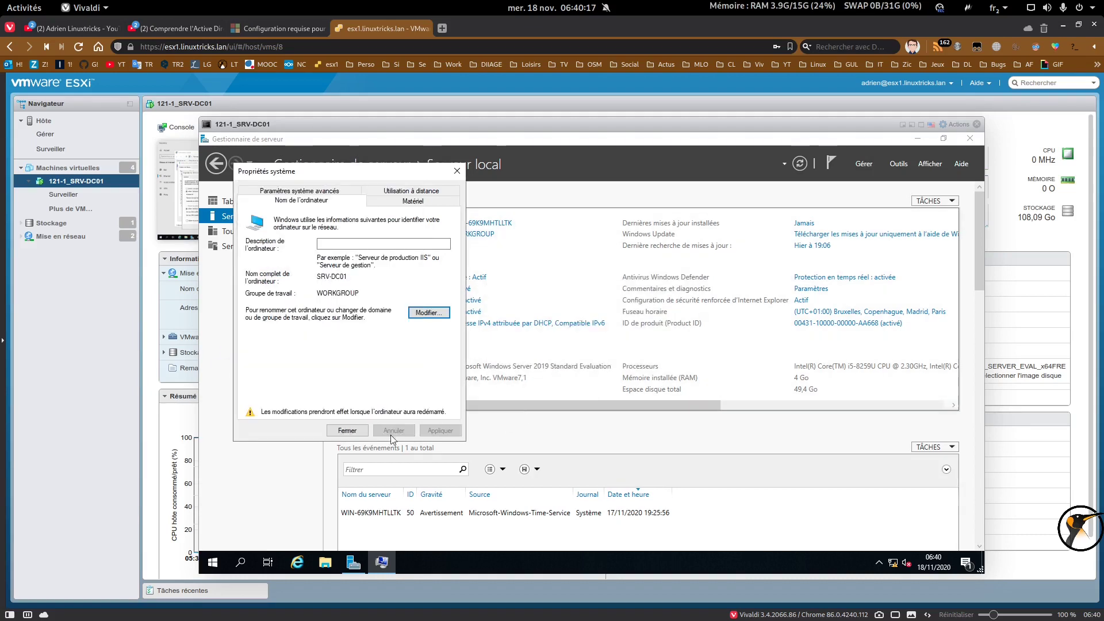
{"action": "left_click", "coordinate": [345, 430]}
{"action": "left_click", "coordinate": [586, 367]}
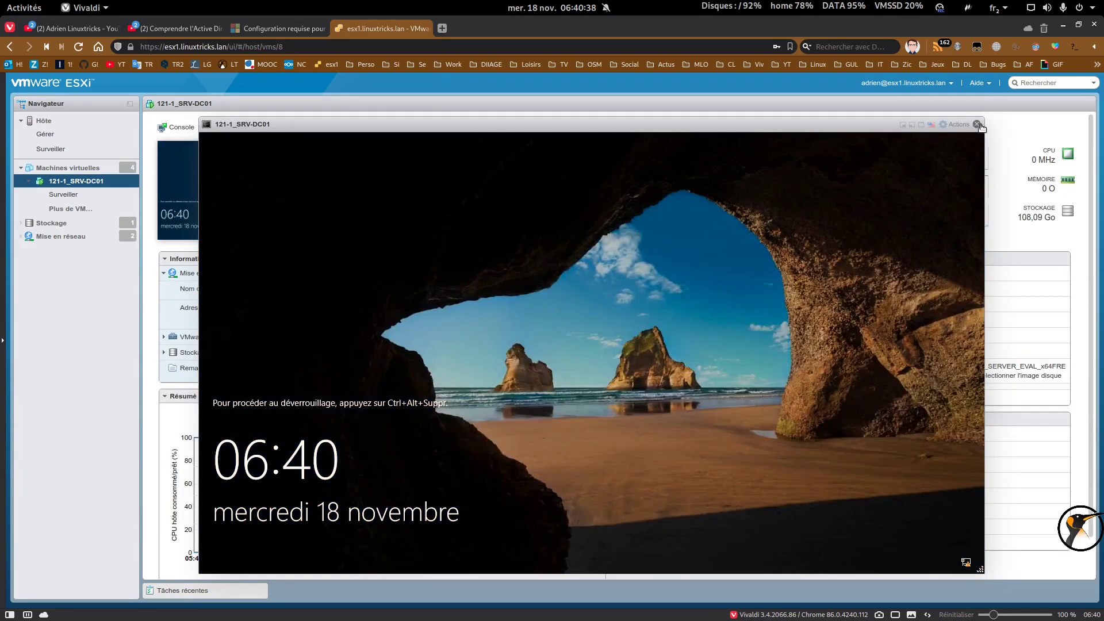
Send Ctrl-Alt-Suppr to the restarted virtual machine and sign in with the administrator account password.
{"action": "left_click", "coordinate": [955, 124]}
{"action": "mouse_move", "coordinate": [968, 250]}
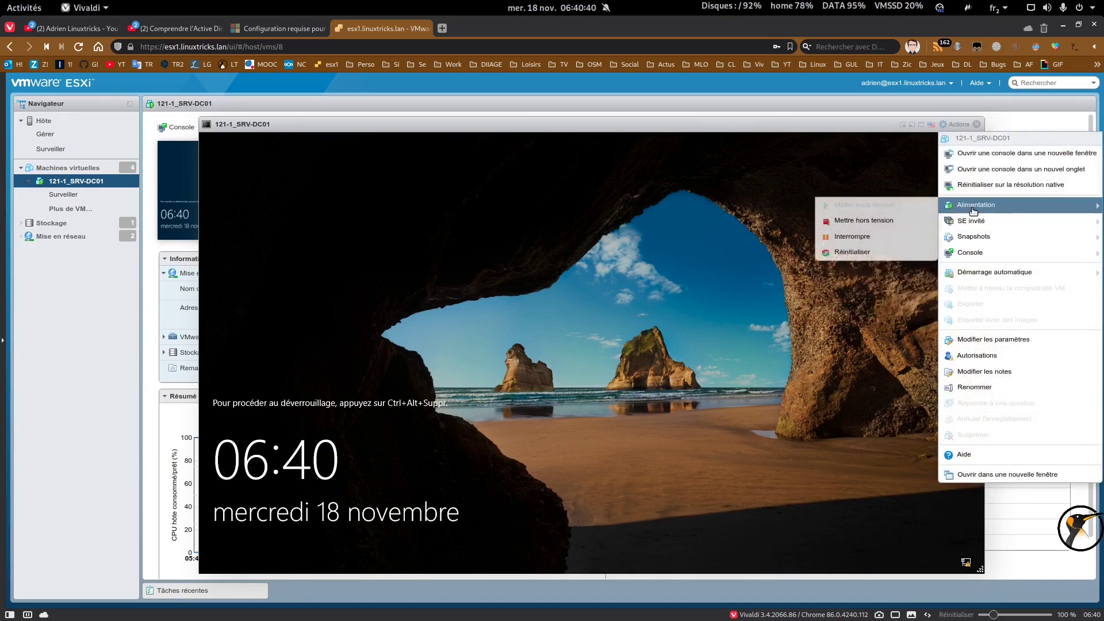
{"action": "mouse_move", "coordinate": [972, 222]}
{"action": "mouse_move", "coordinate": [856, 257]}
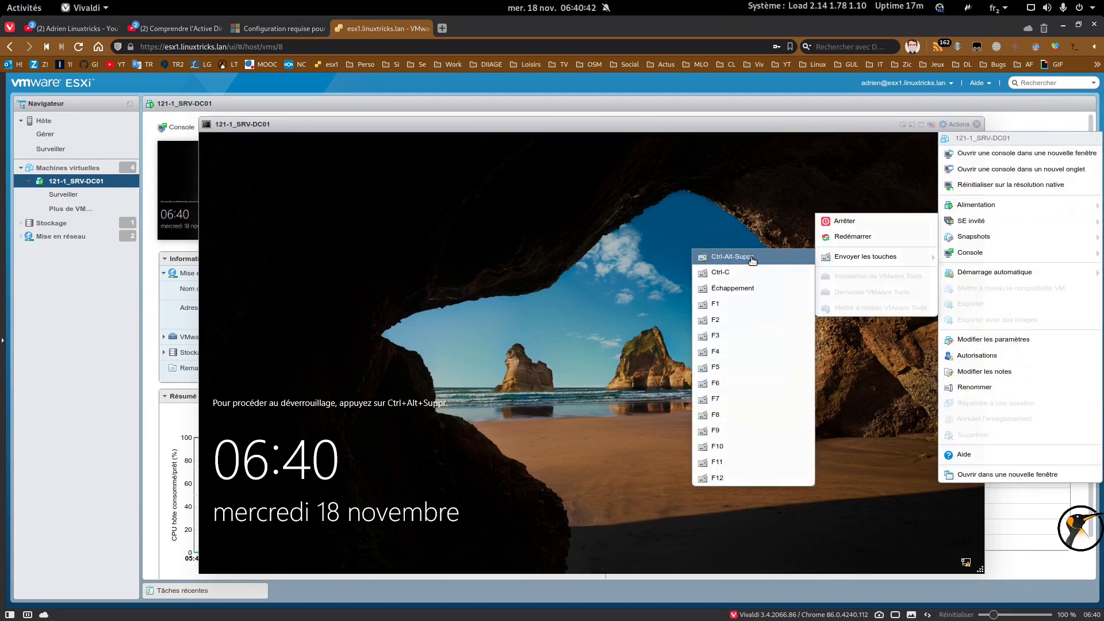
{"action": "left_click", "coordinate": [759, 289]}
{"action": "type", "text": "•••"}
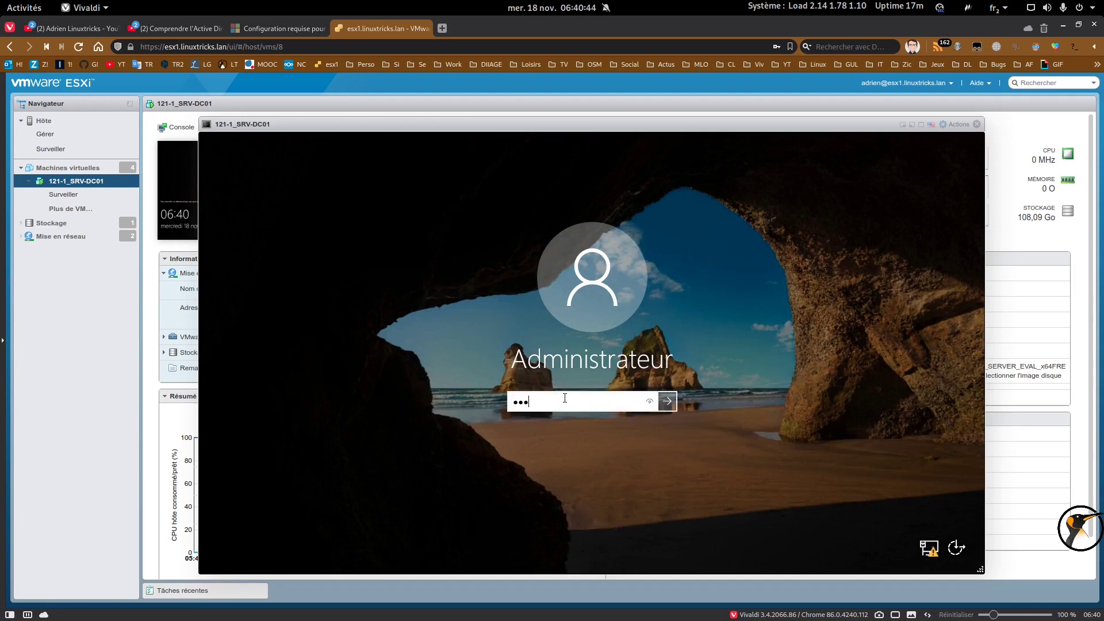
{"action": "key", "text": "Return"}
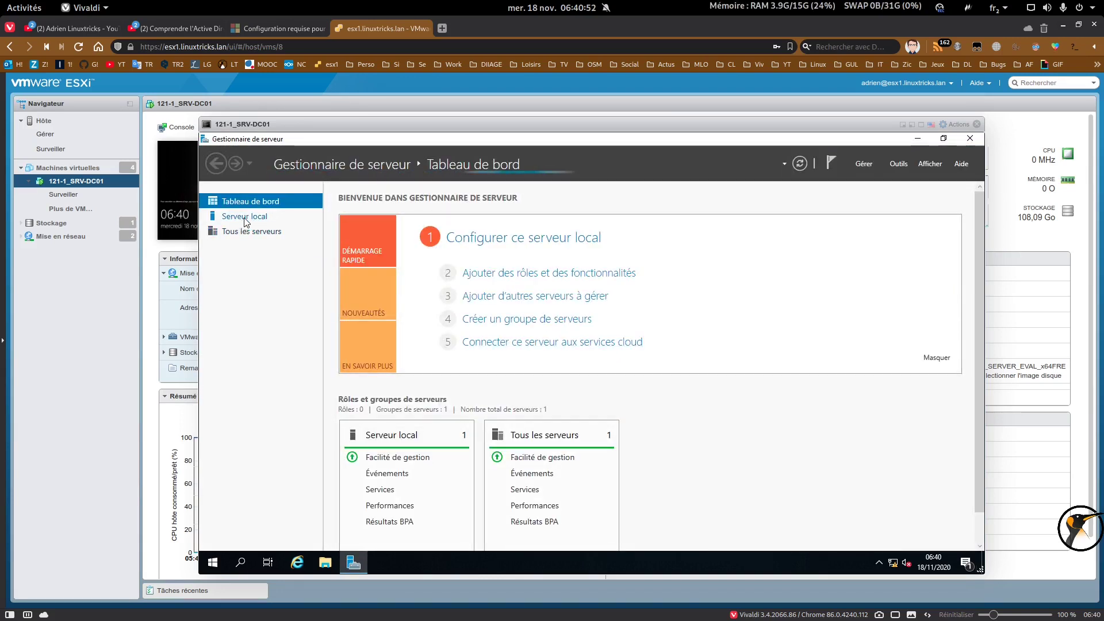
{"action": "left_click", "coordinate": [864, 163]}
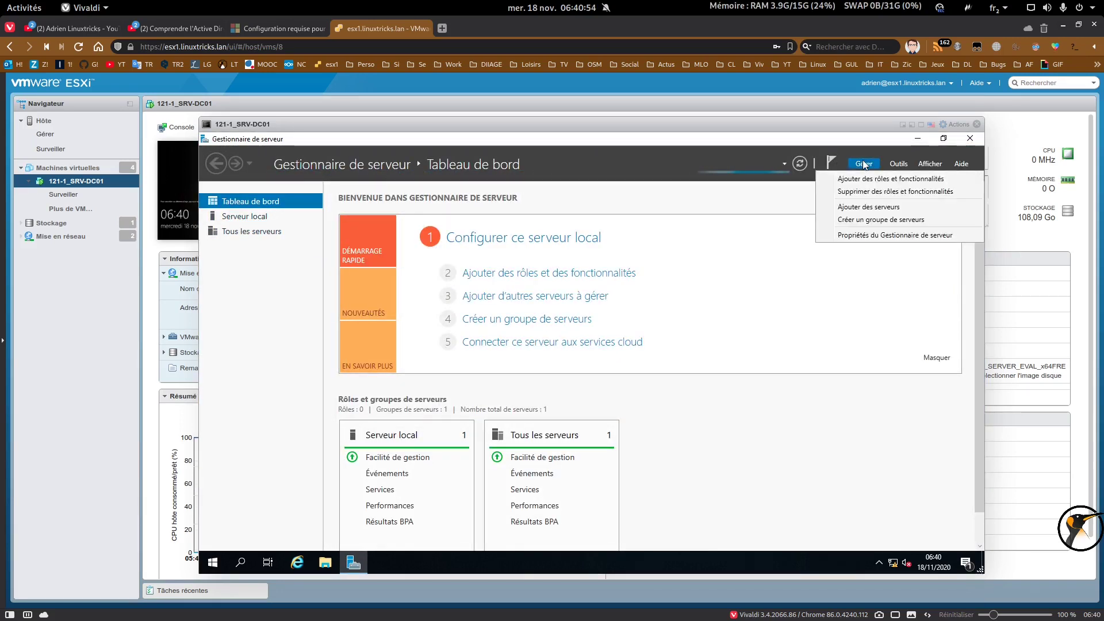
{"action": "left_click", "coordinate": [867, 179]}
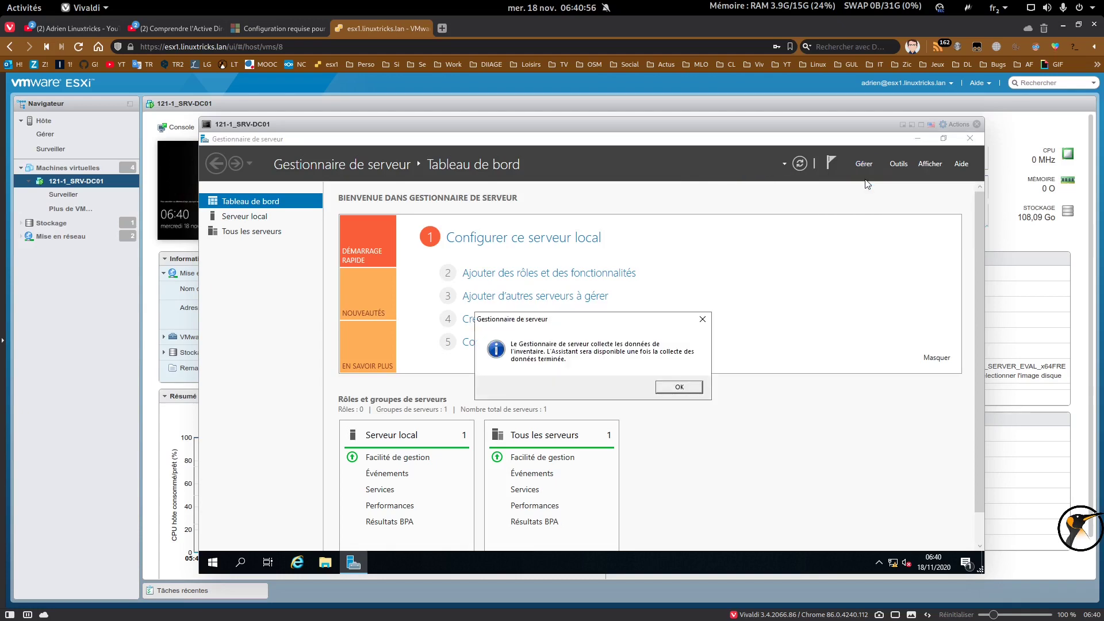
{"action": "left_click", "coordinate": [680, 388]}
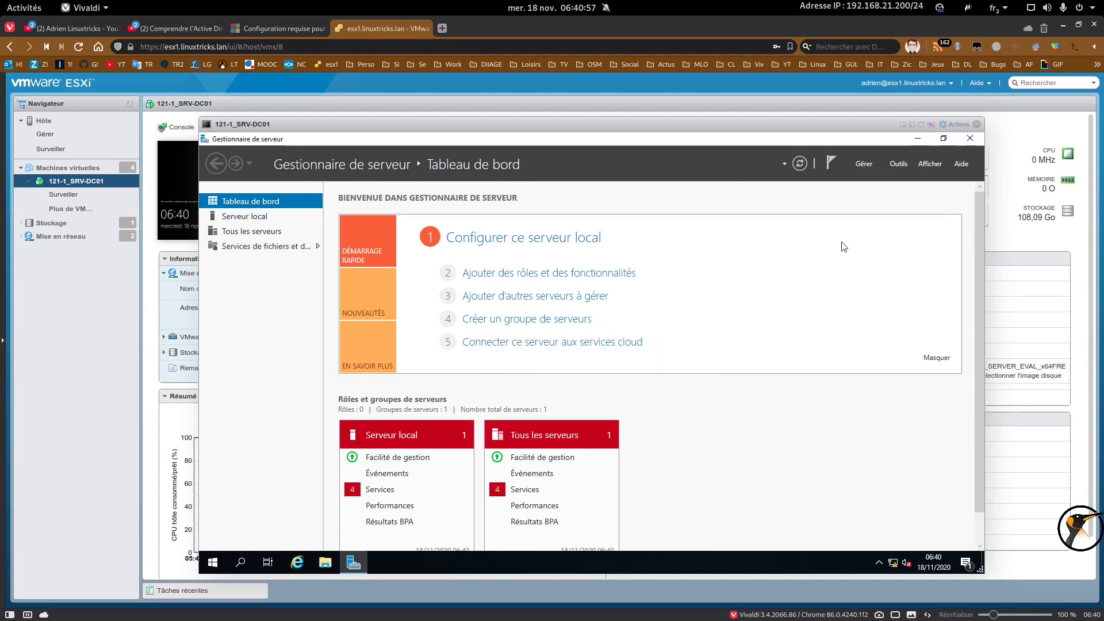
Start adding roles and features with a role-based installation, targeting SRV-DC01 from the server pool.
{"action": "left_click", "coordinate": [865, 164]}
{"action": "left_click", "coordinate": [869, 180]}
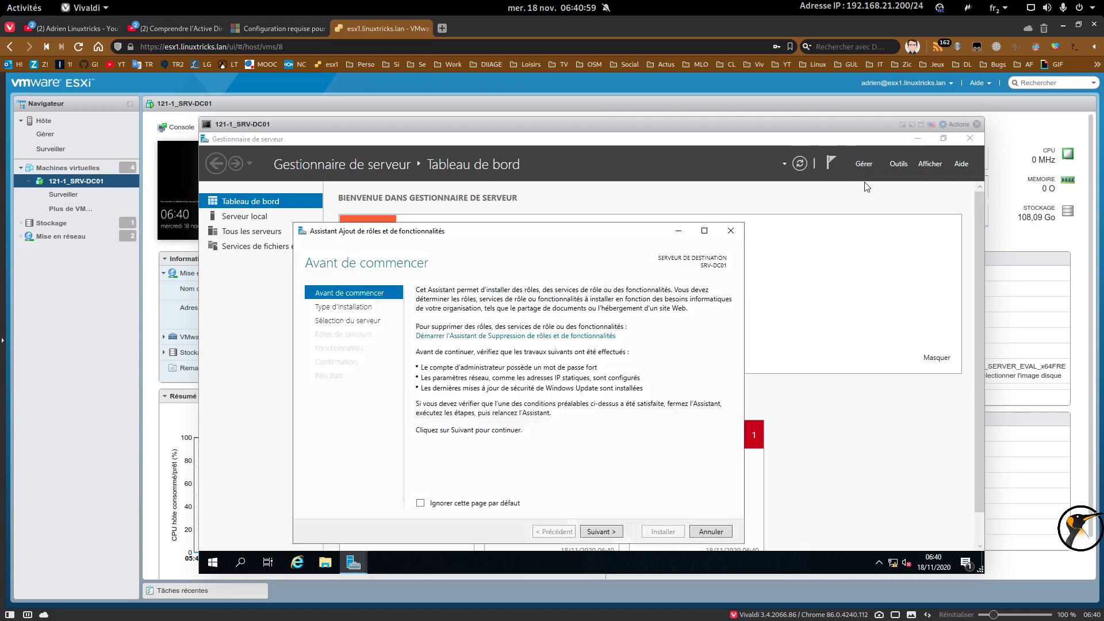
{"action": "left_click", "coordinate": [705, 232]}
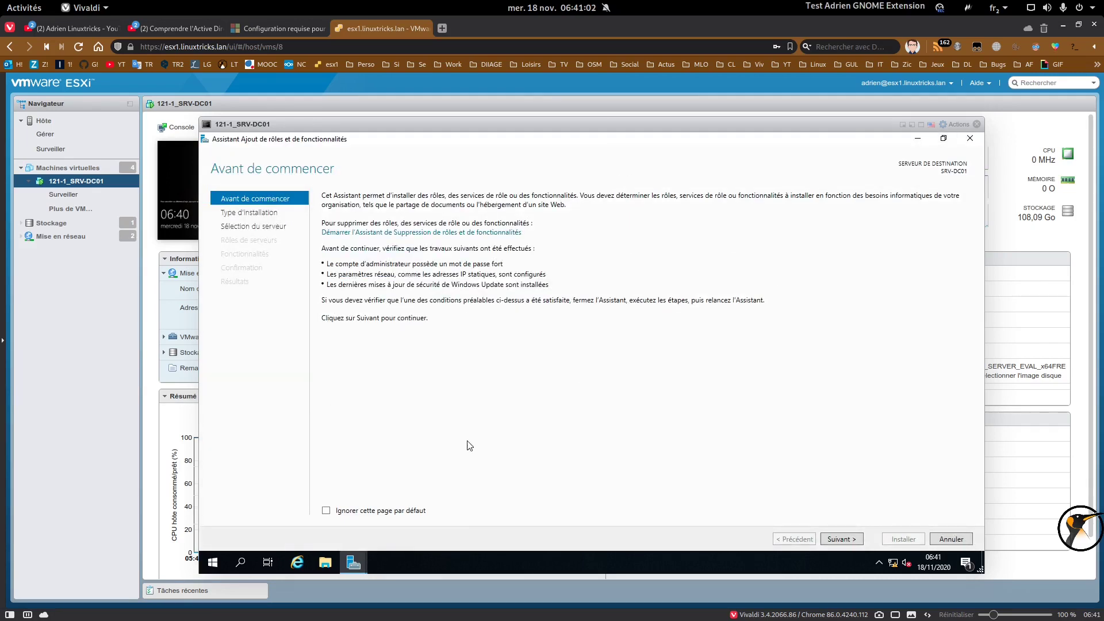
{"action": "left_click", "coordinate": [837, 539]}
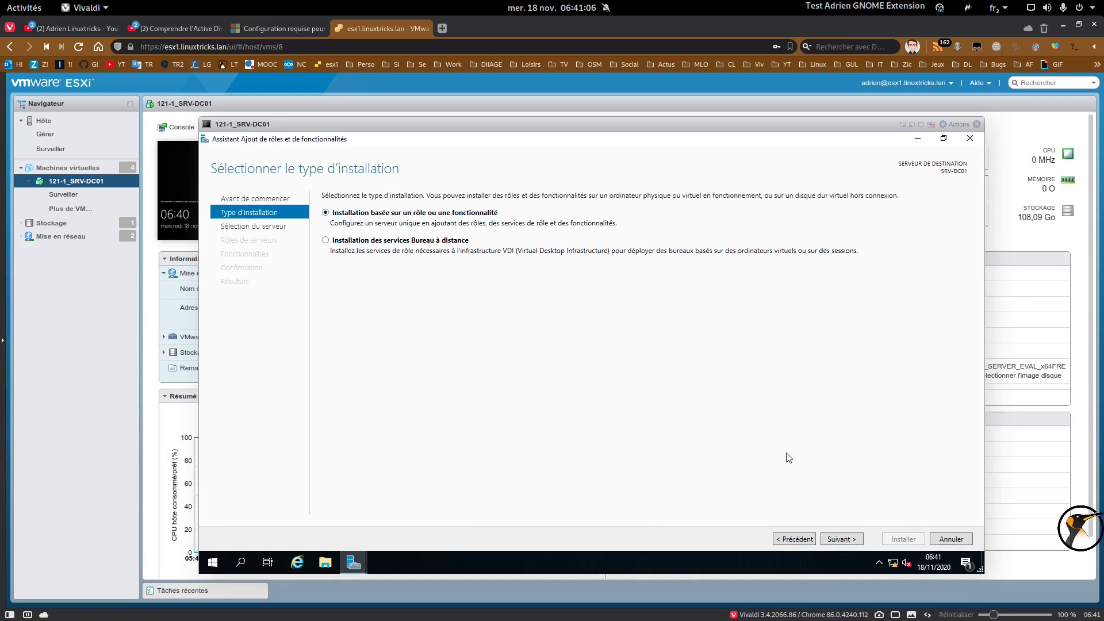
{"action": "left_click", "coordinate": [853, 539]}
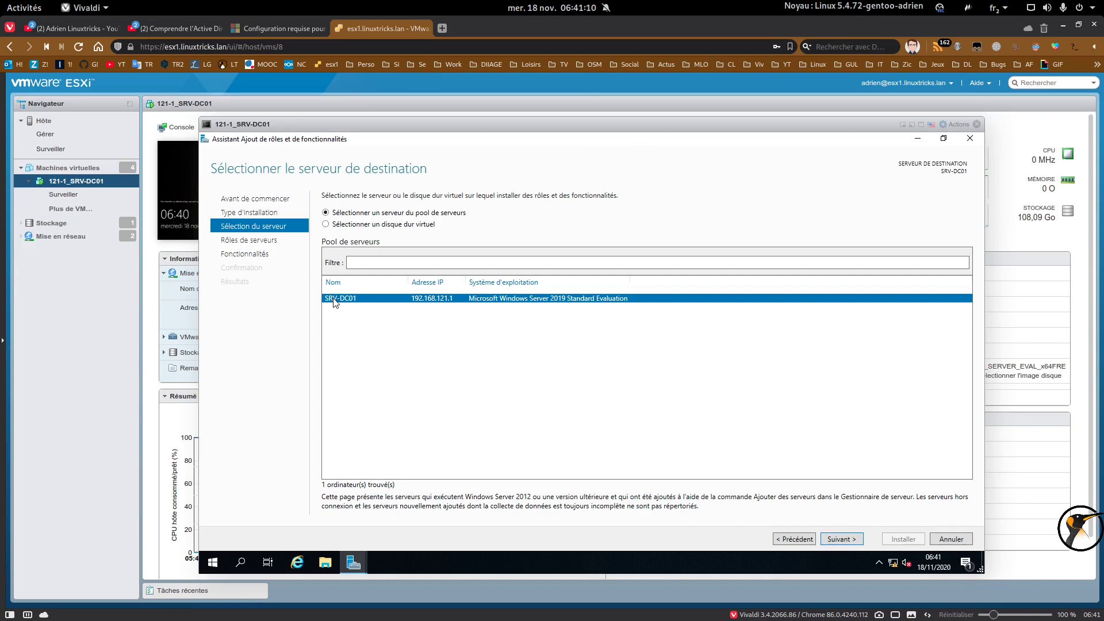
{"action": "left_click", "coordinate": [837, 540]}
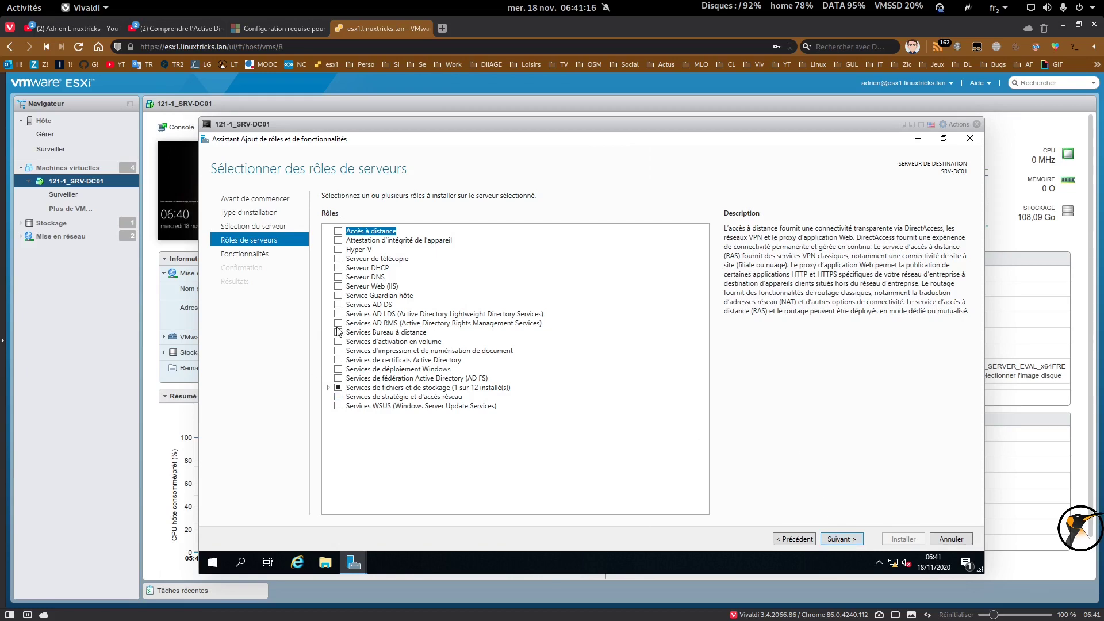
Select the Services AD DS role together with its required features and management tools.
{"action": "left_click", "coordinate": [342, 304]}
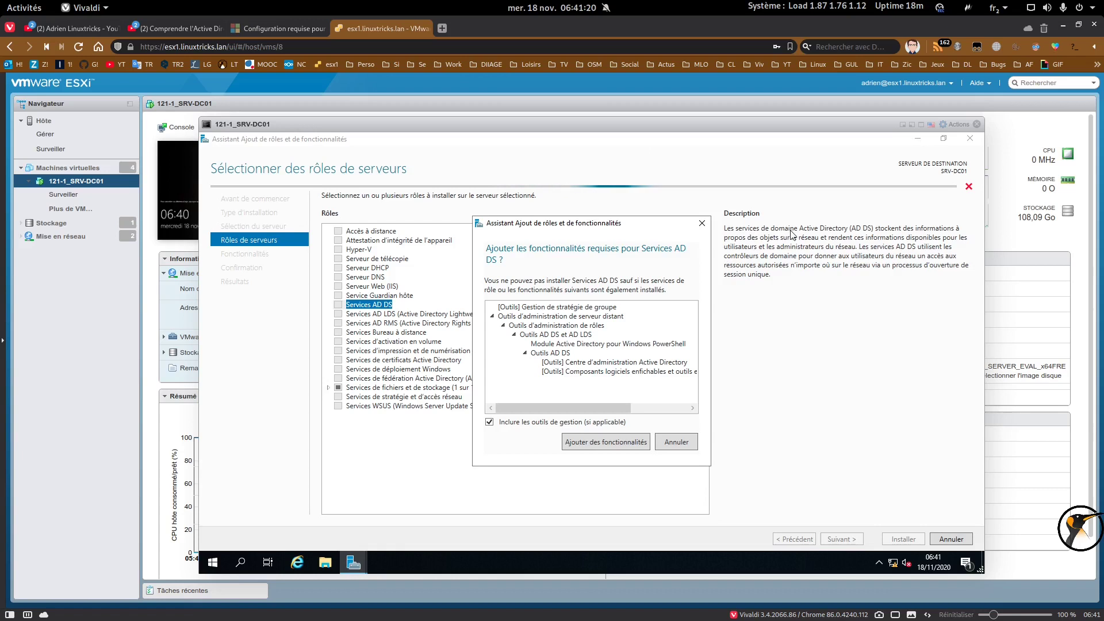
{"action": "left_click", "coordinate": [608, 443]}
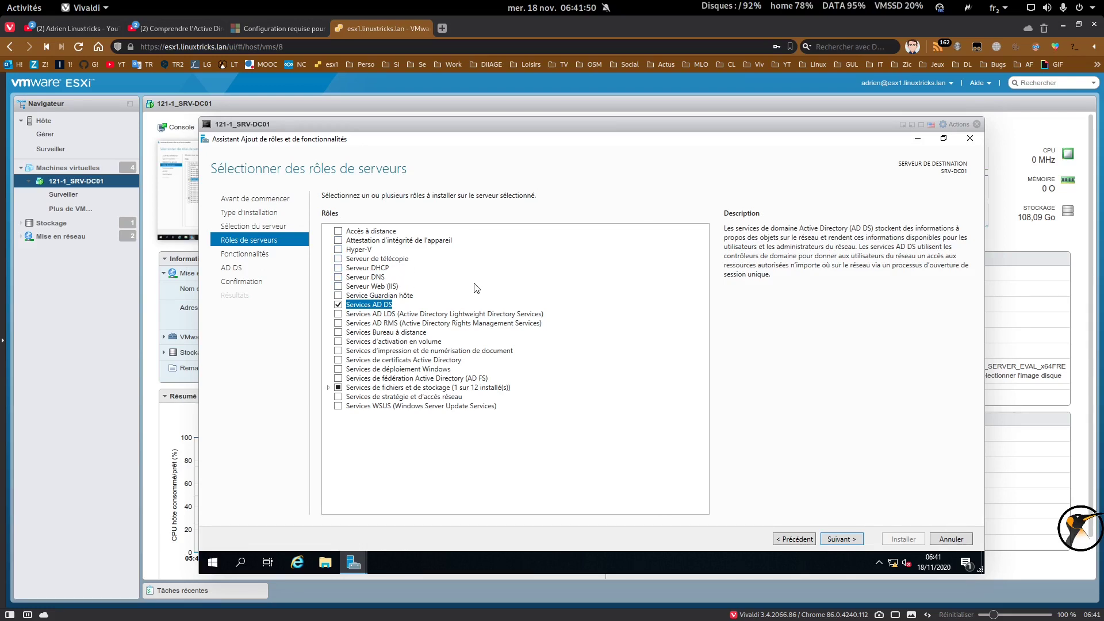
{"action": "left_click", "coordinate": [841, 539]}
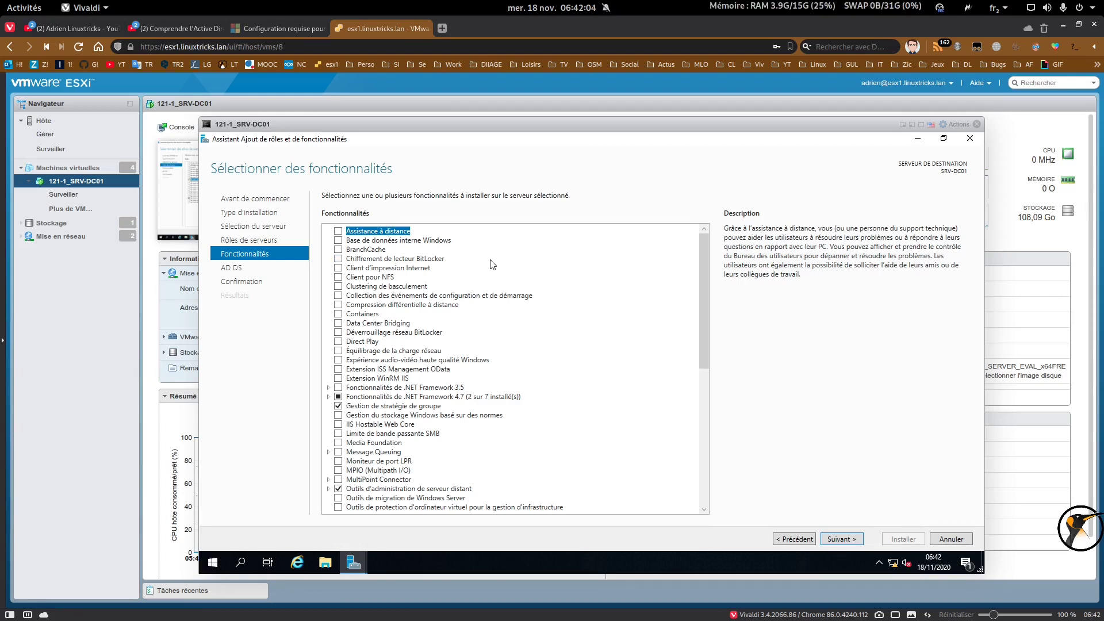
Keep the preselected features, install the AD DS role without automatic restart, and close the wizard once installation finishes.
{"action": "scroll", "coordinate": [457, 282], "scroll_direction": "down", "scroll_amount": 10}
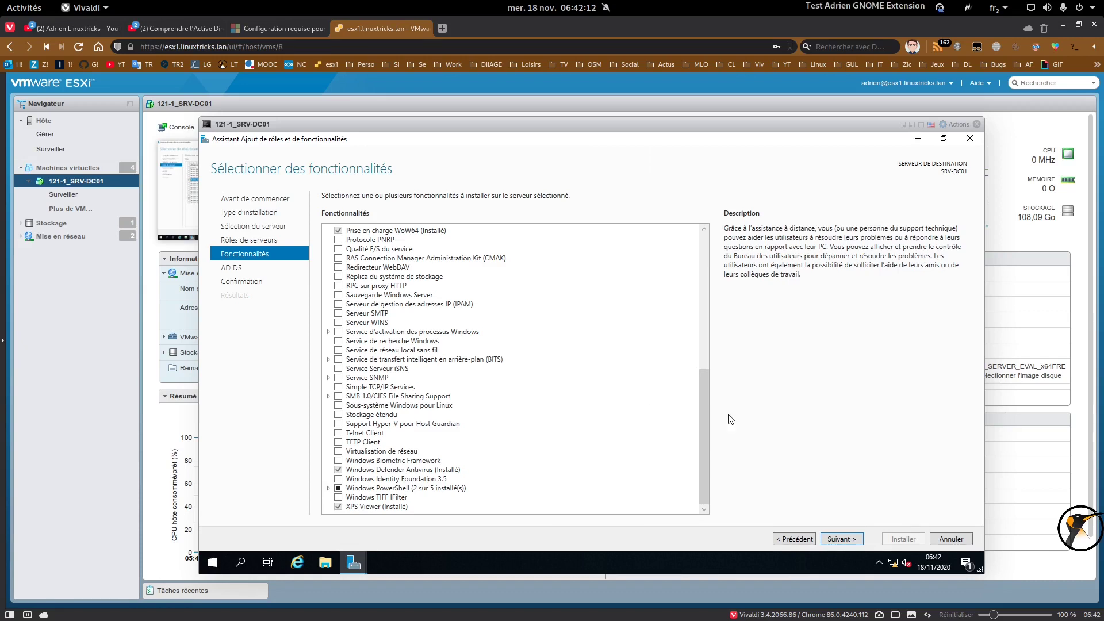
{"action": "left_click", "coordinate": [850, 539]}
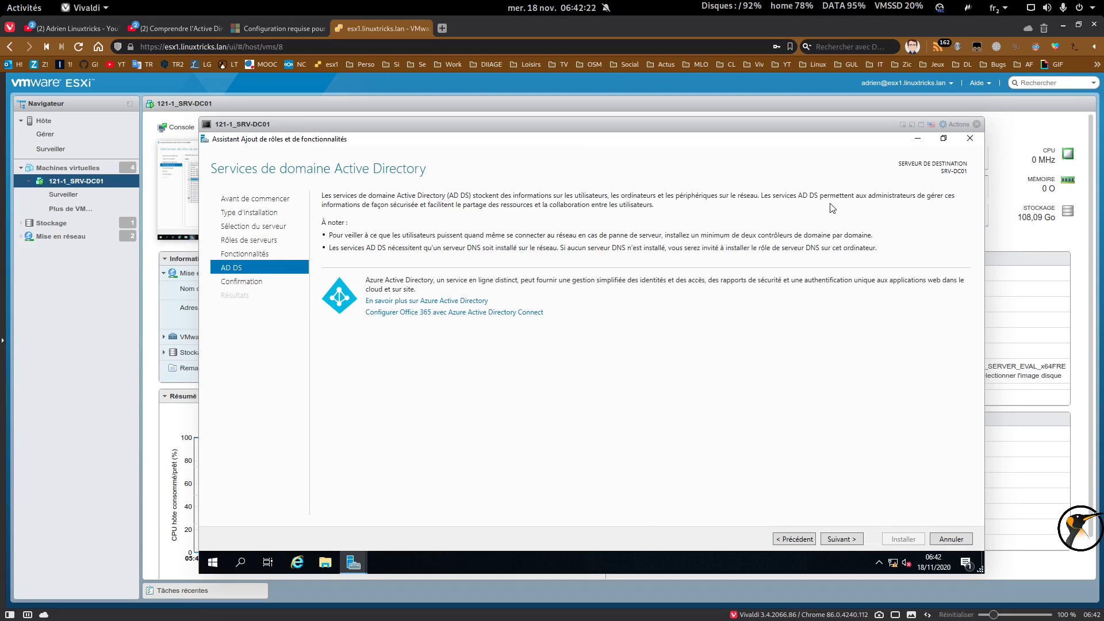
{"action": "left_click", "coordinate": [832, 544]}
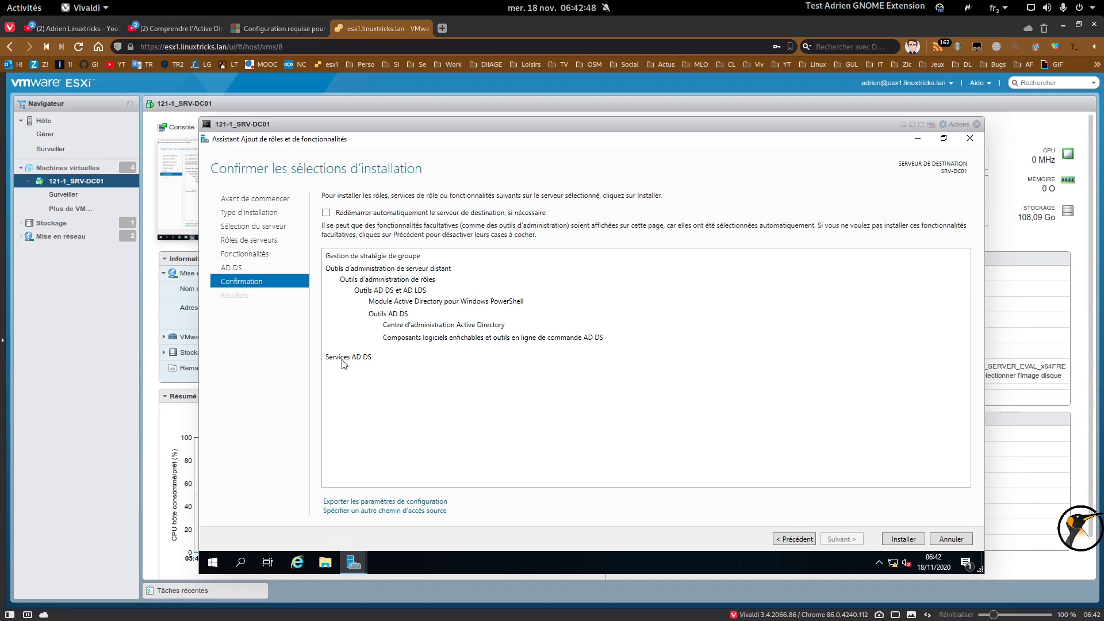
{"action": "left_click", "coordinate": [906, 541]}
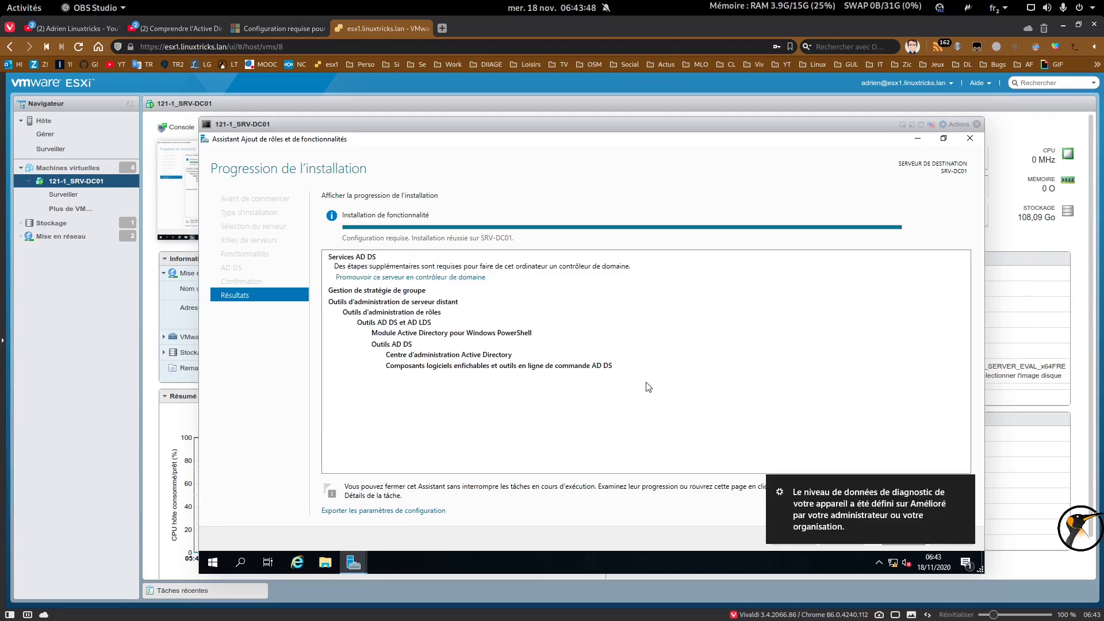
{"action": "left_click", "coordinate": [967, 486]}
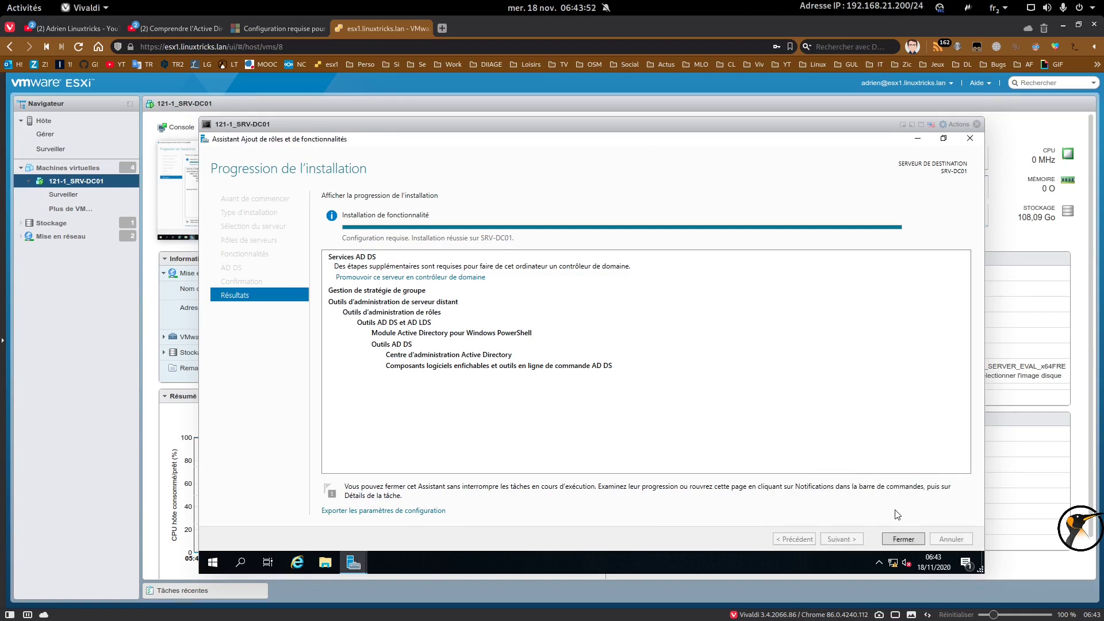
{"action": "left_click", "coordinate": [903, 539]}
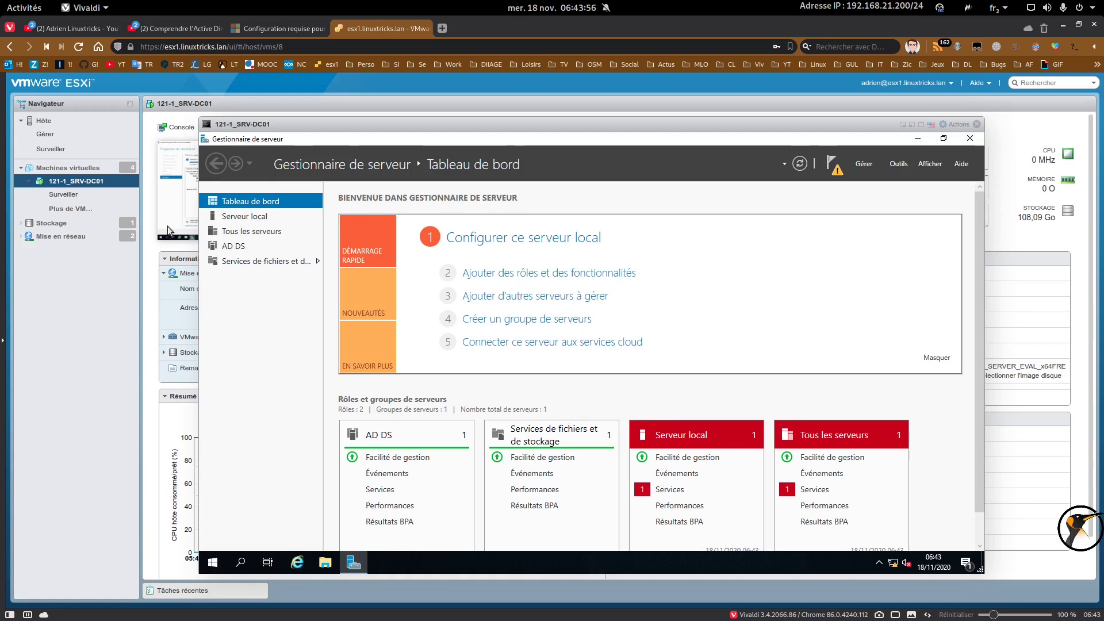
View the AD DS server page and start promoting this server to a domain controller from the post-deployment notification.
{"action": "left_click", "coordinate": [242, 247]}
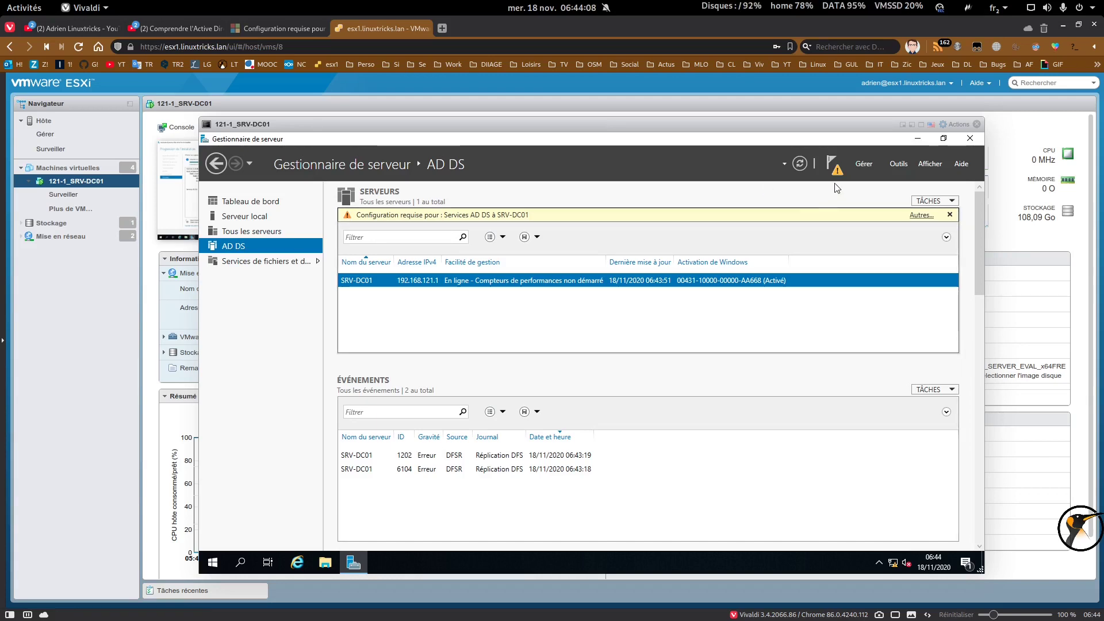
{"action": "left_click", "coordinate": [833, 166]}
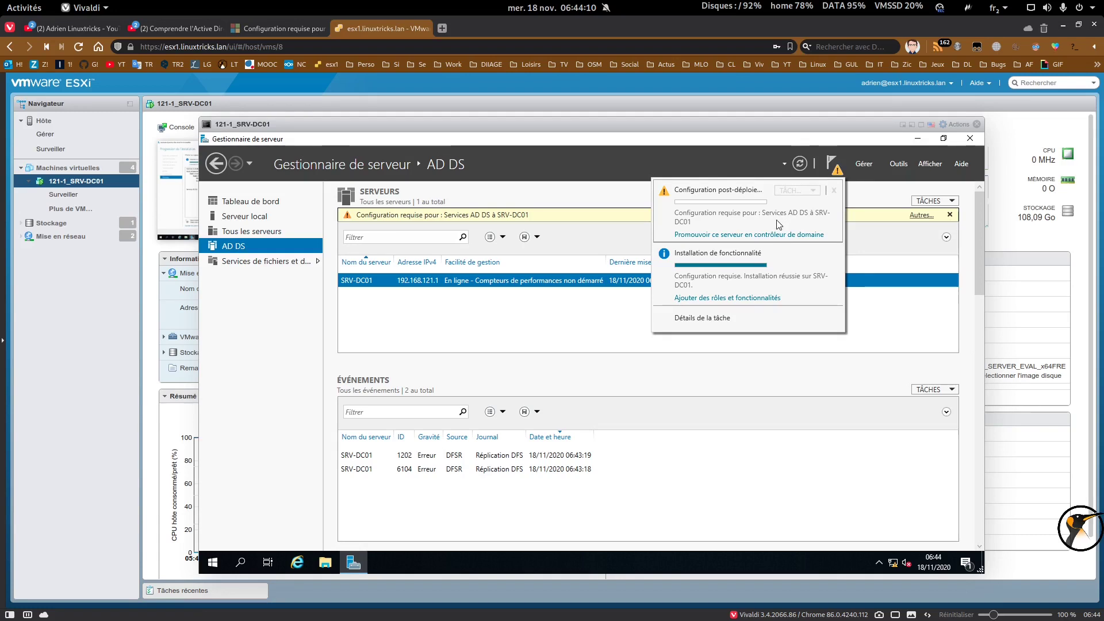
{"action": "left_click", "coordinate": [755, 234]}
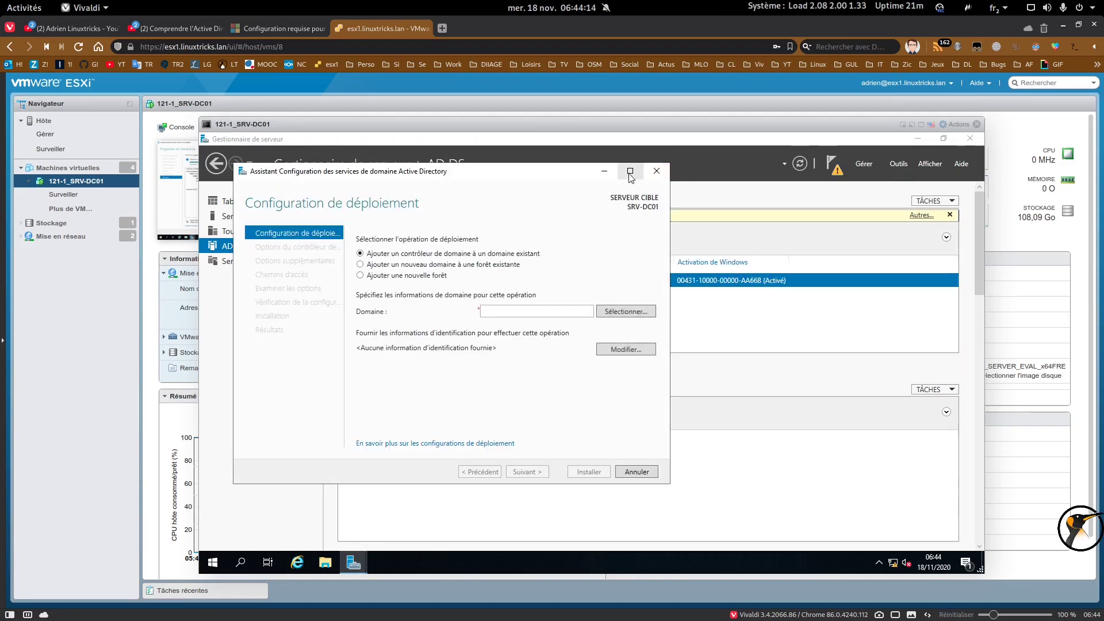
{"action": "left_click", "coordinate": [630, 171]}
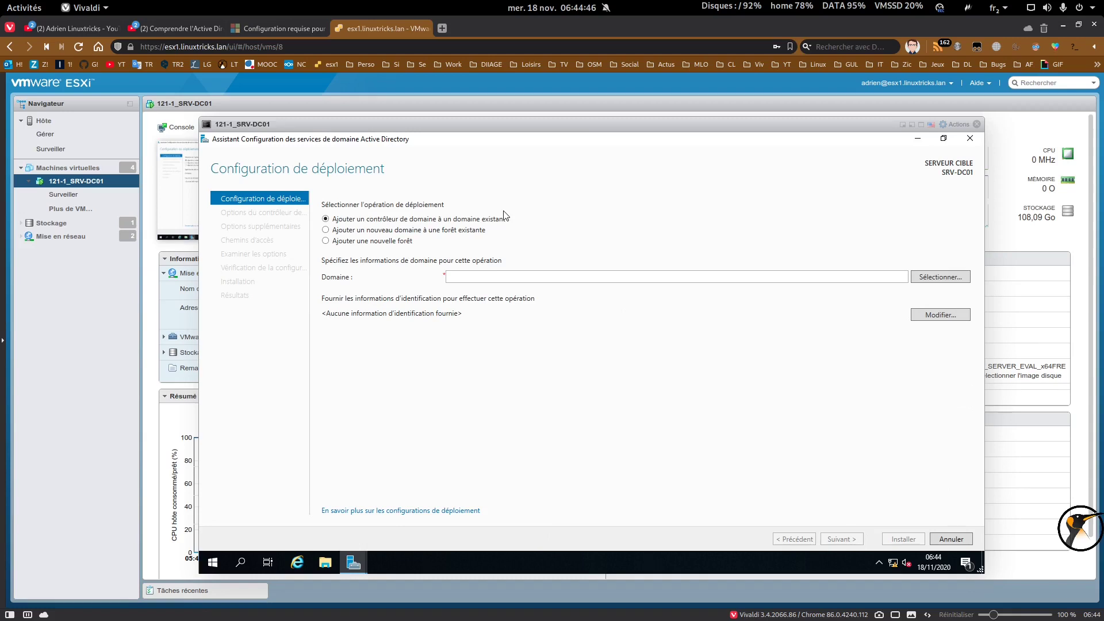
Choose to add a new forest and set its root domain name to LINUXTRICKS.LAN.
{"action": "left_click", "coordinate": [412, 231]}
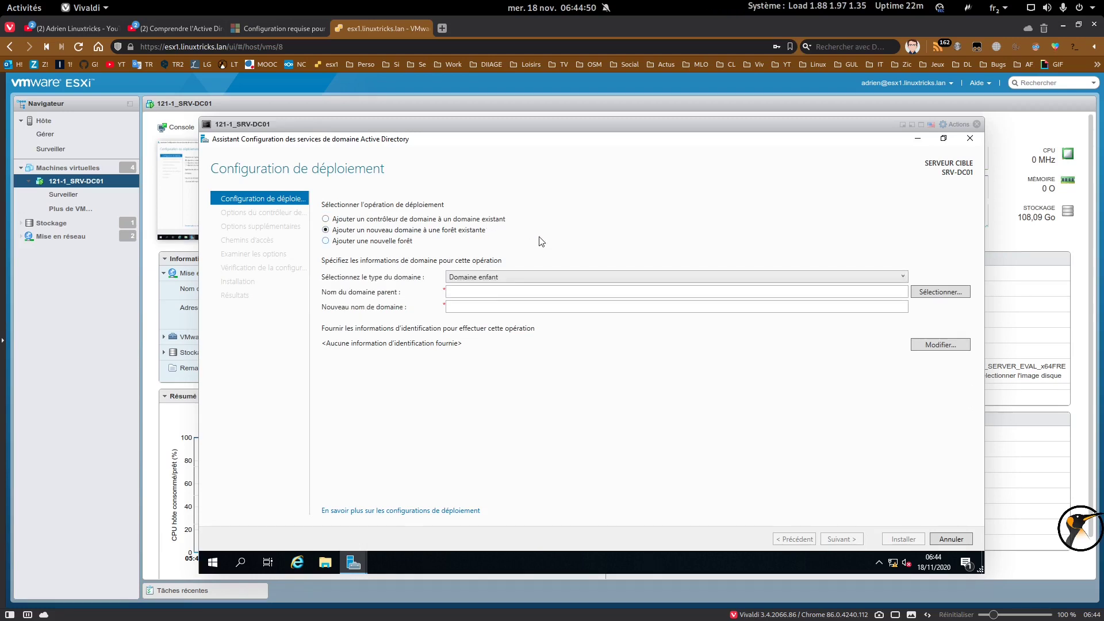
{"action": "left_click", "coordinate": [355, 242]}
{"action": "left_click", "coordinate": [535, 273]}
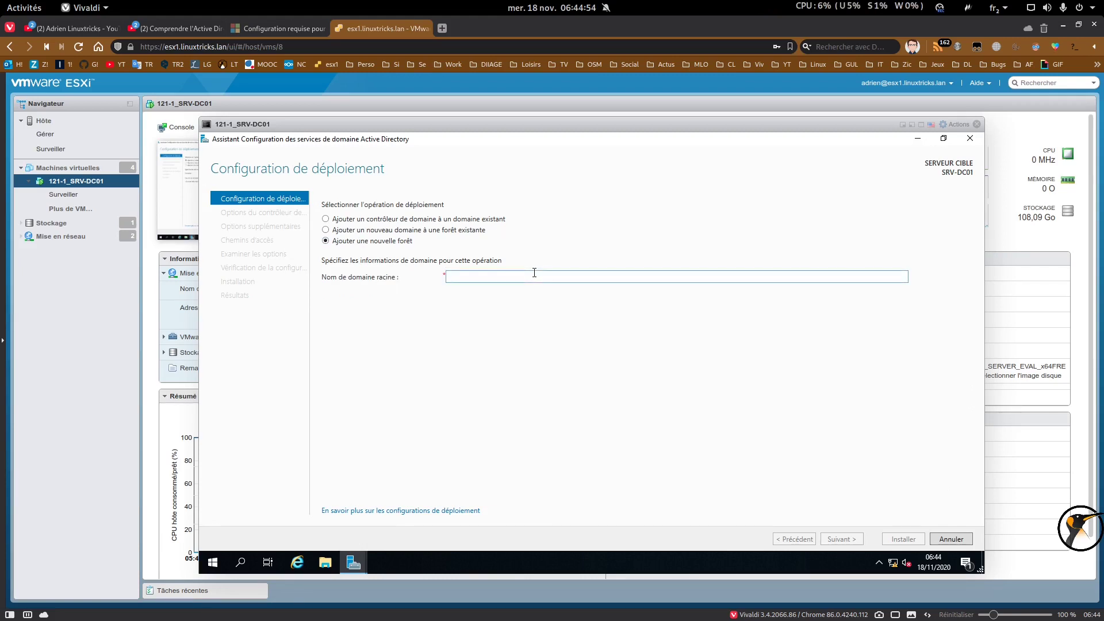
{"action": "type", "text": "LIN"}
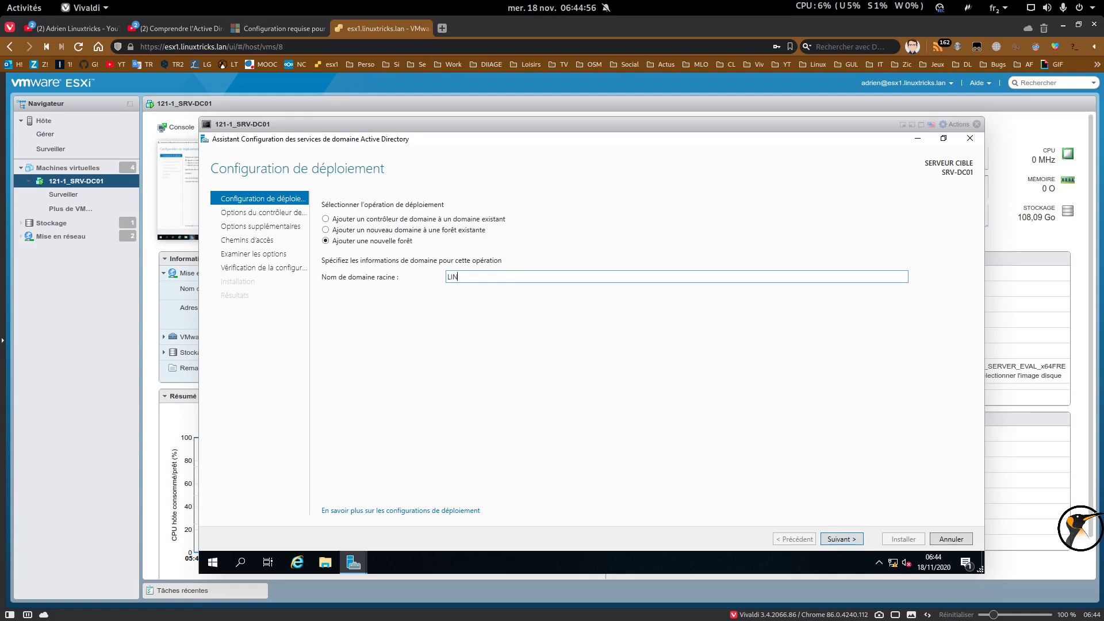
{"action": "type", "text": "UXTRICKS.LAN"}
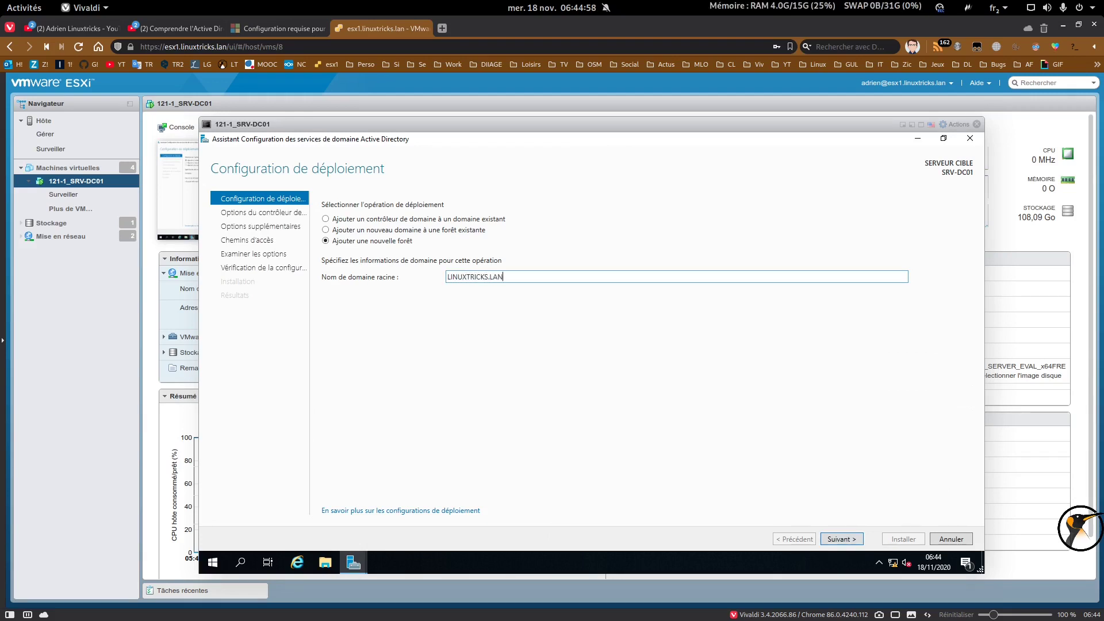
Continue to the domain controller options and keep Windows Server 2016 as the forest functional level.
{"action": "left_click", "coordinate": [843, 538]}
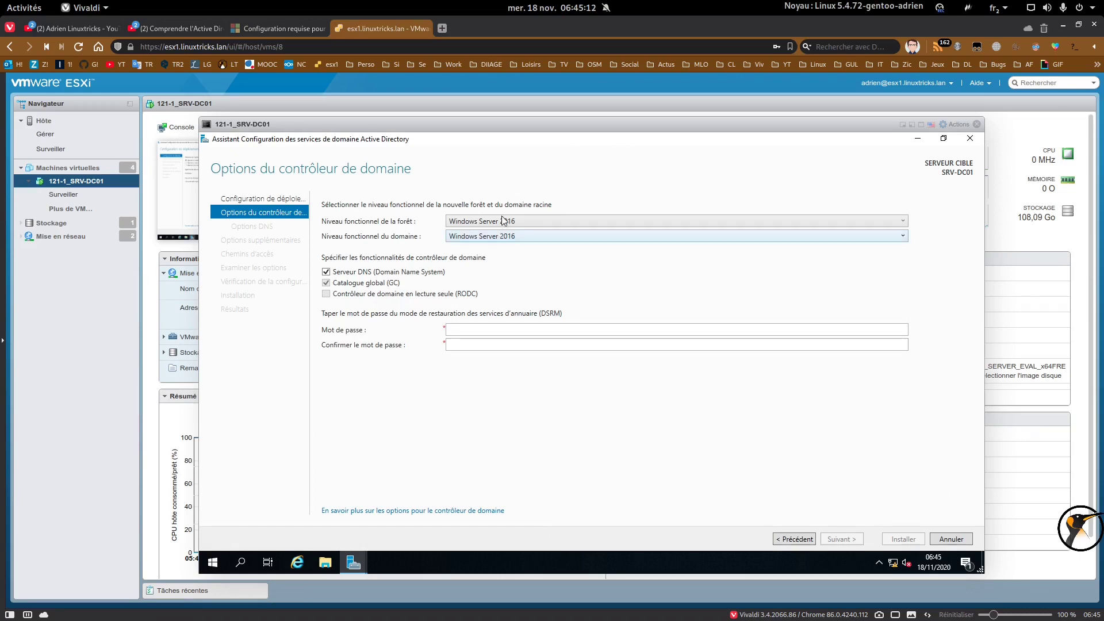
{"action": "left_click", "coordinate": [496, 224]}
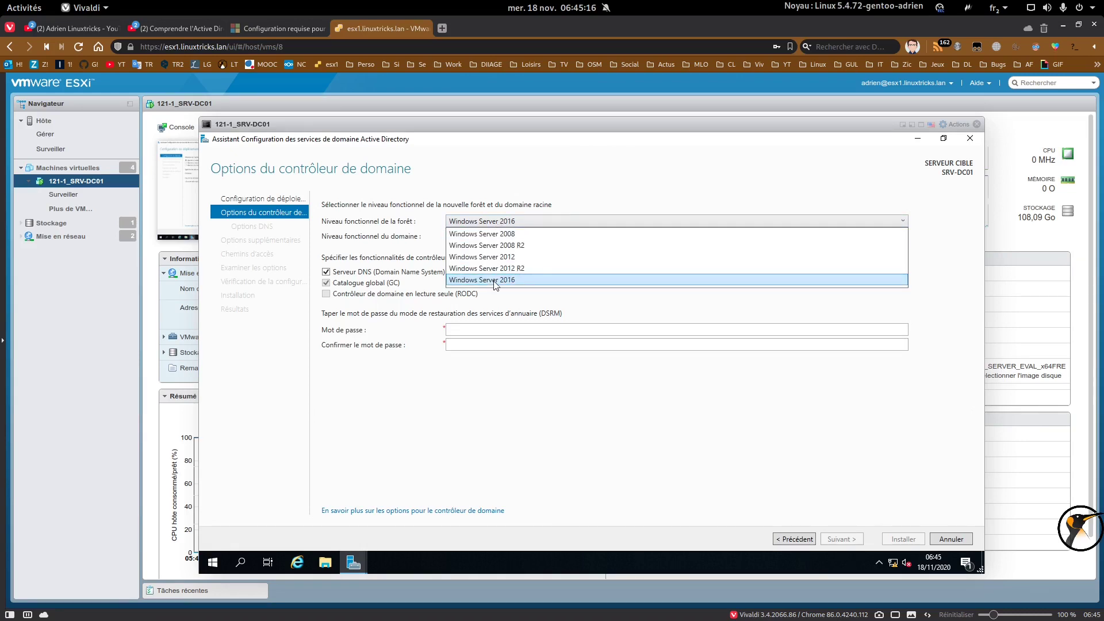
{"action": "left_click", "coordinate": [495, 281]}
{"action": "left_click", "coordinate": [498, 222]}
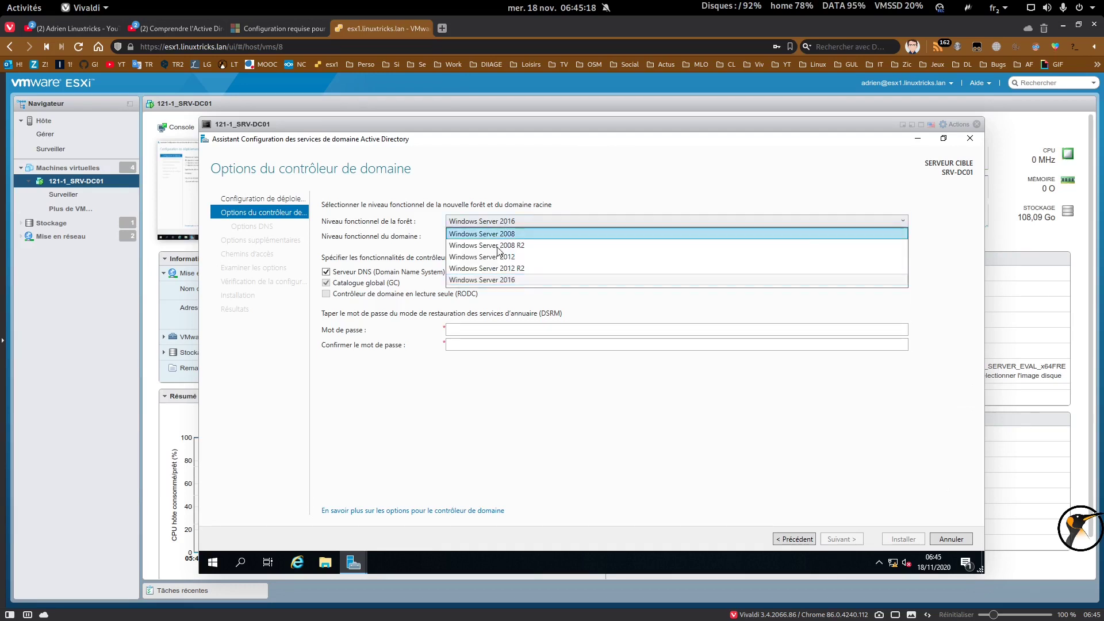
{"action": "left_click", "coordinate": [500, 281]}
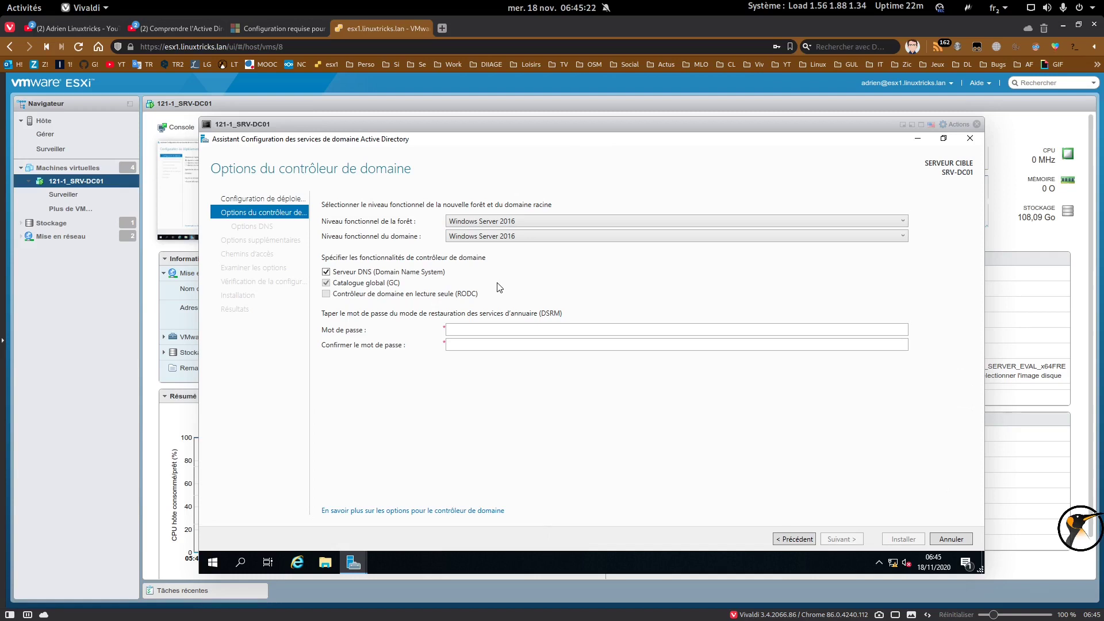
{"action": "left_click", "coordinate": [520, 223]}
{"action": "left_click", "coordinate": [520, 224]}
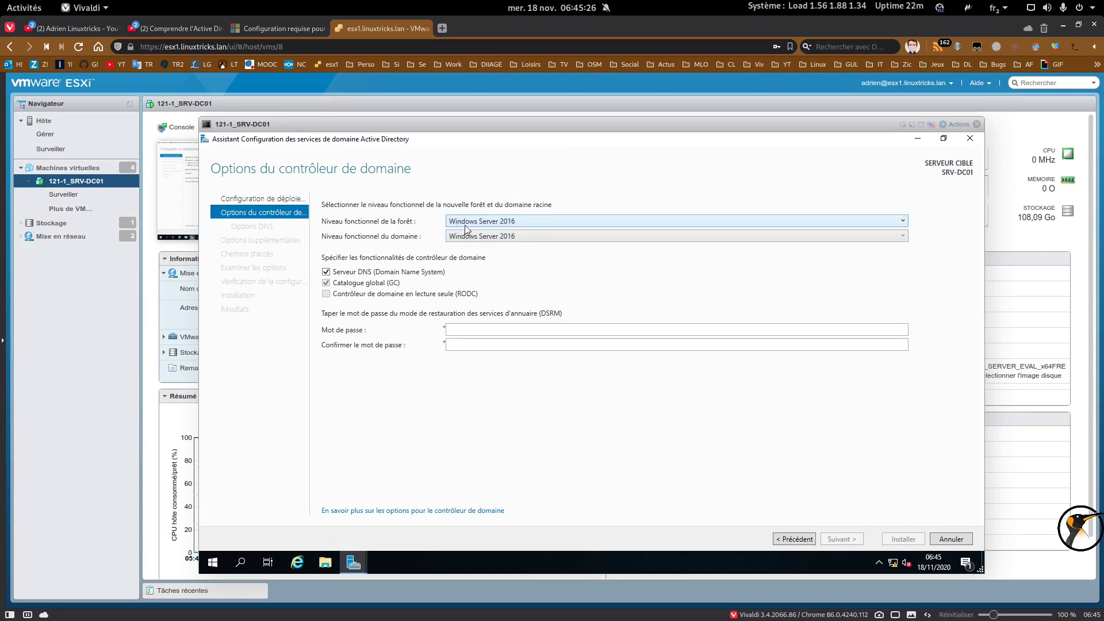
{"action": "left_click", "coordinate": [610, 216]}
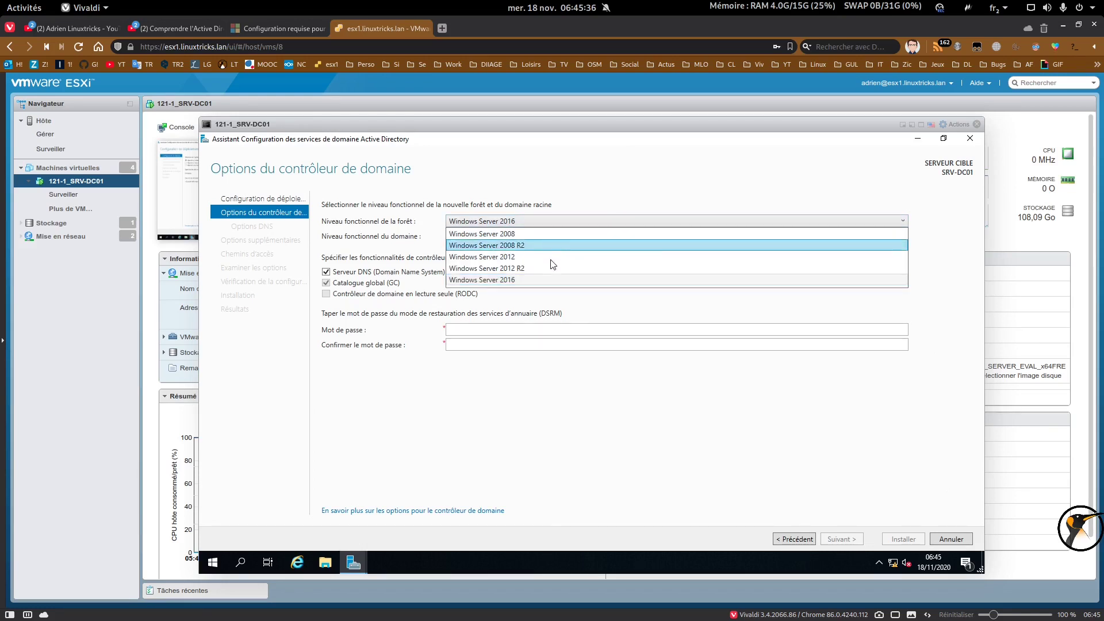
{"action": "left_click", "coordinate": [551, 280]}
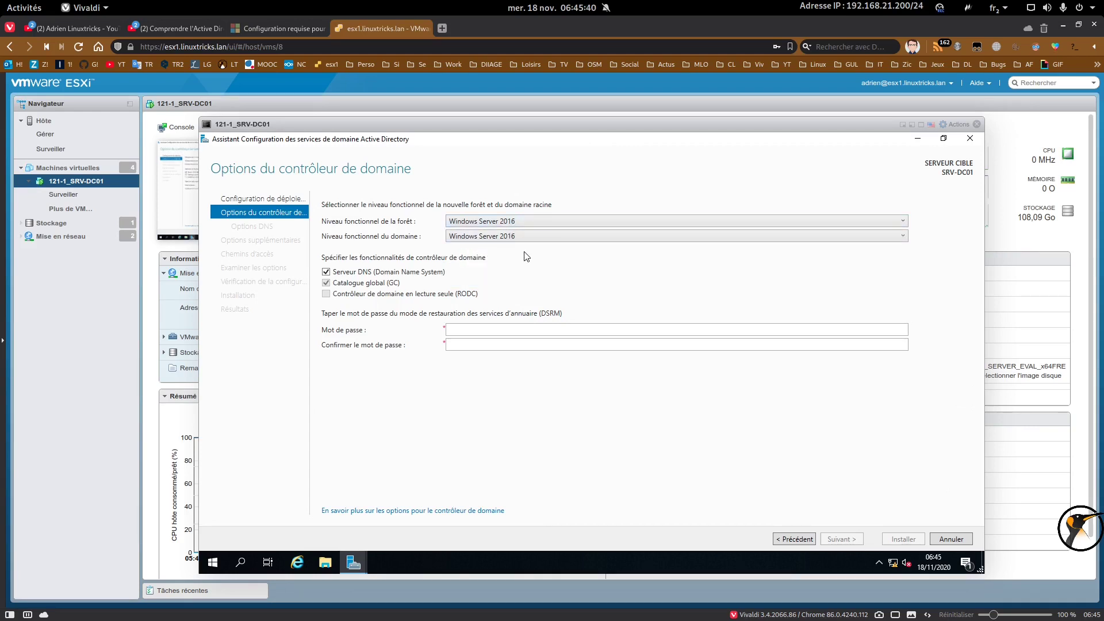
Enter and confirm the directory services restore mode (DSRM) password, then continue to the DNS options.
{"action": "left_click", "coordinate": [479, 329]}
{"action": "type", "text": "**********"}
{"action": "key", "text": "Tab"}
{"action": "type", "text": "**********"}
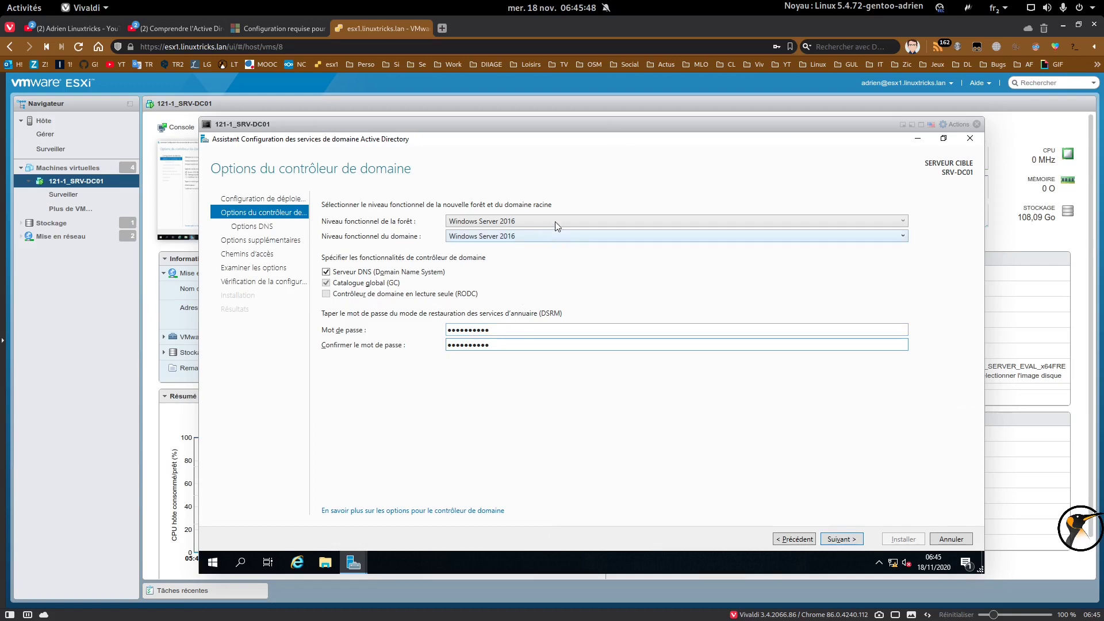
{"action": "left_click", "coordinate": [845, 534]}
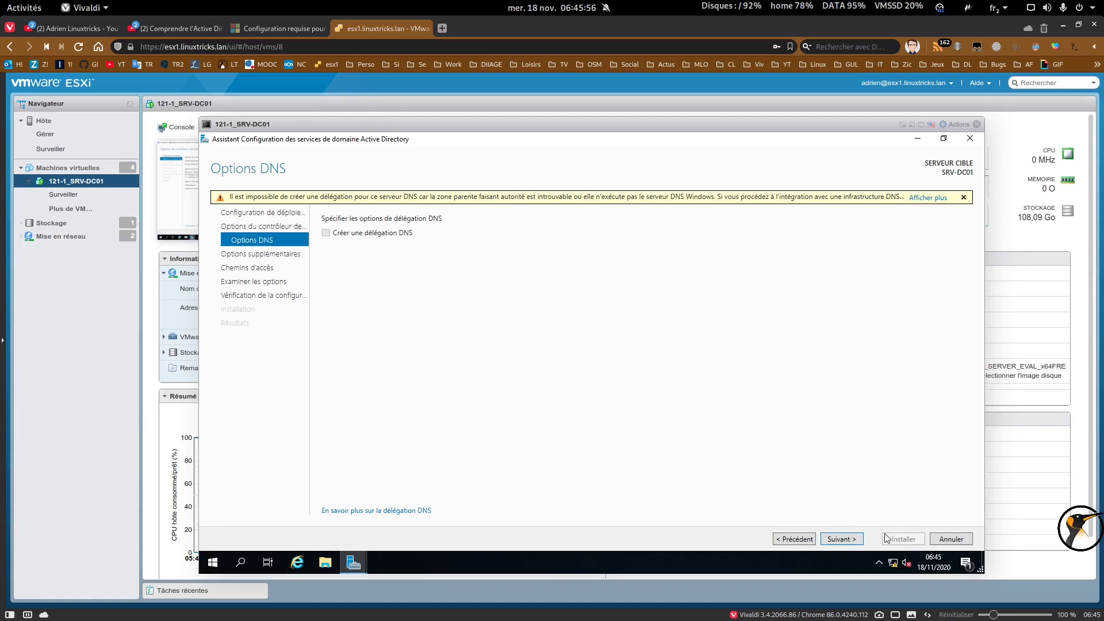
Leave DNS delegation off, keep NetBIOS name LINUXTRICKS and the default C:\Windows\NTDS and C:\Windows\SYSVOL folders, and run the prerequisite check after reviewing the selections.
{"action": "left_click", "coordinate": [844, 538]}
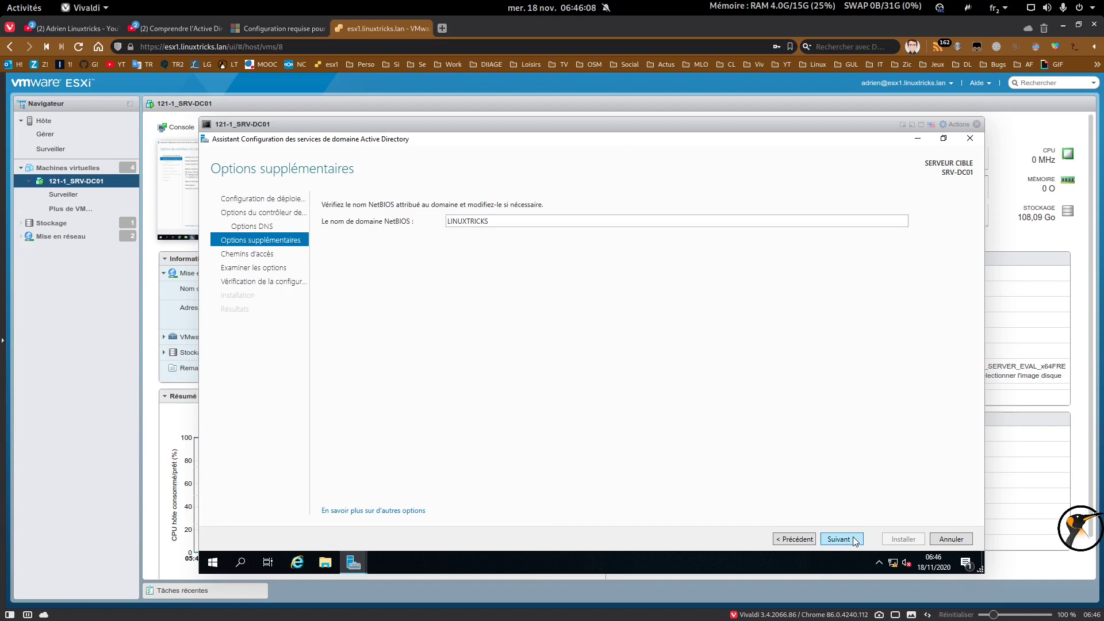
{"action": "left_click", "coordinate": [855, 540]}
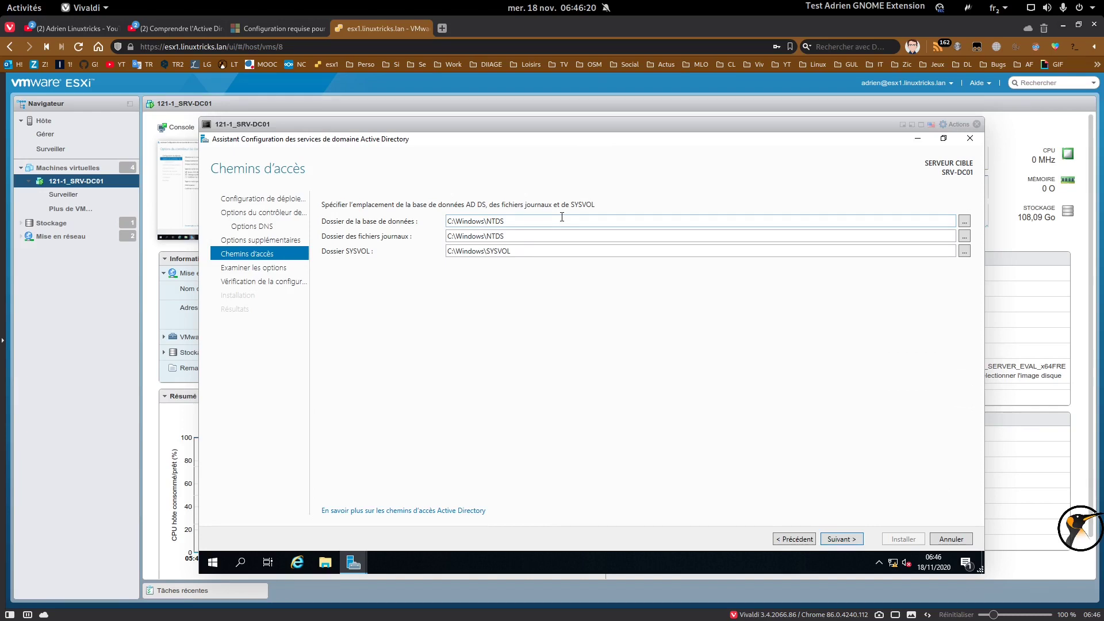
{"action": "left_click", "coordinate": [849, 542]}
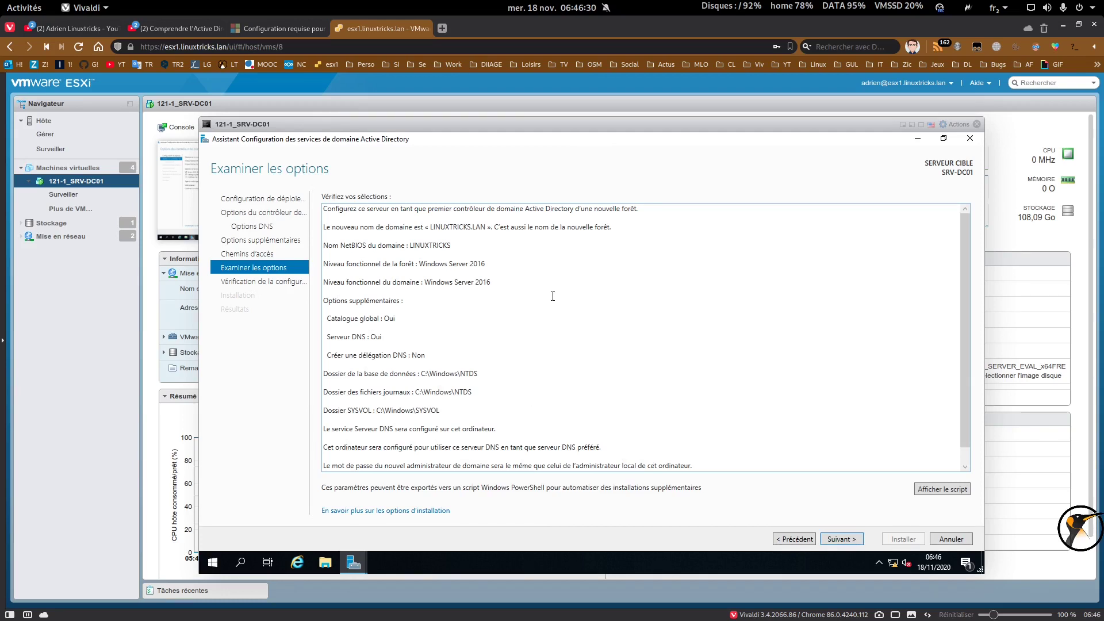
{"action": "scroll", "coordinate": [810, 395], "scroll_direction": "down", "scroll_amount": 1}
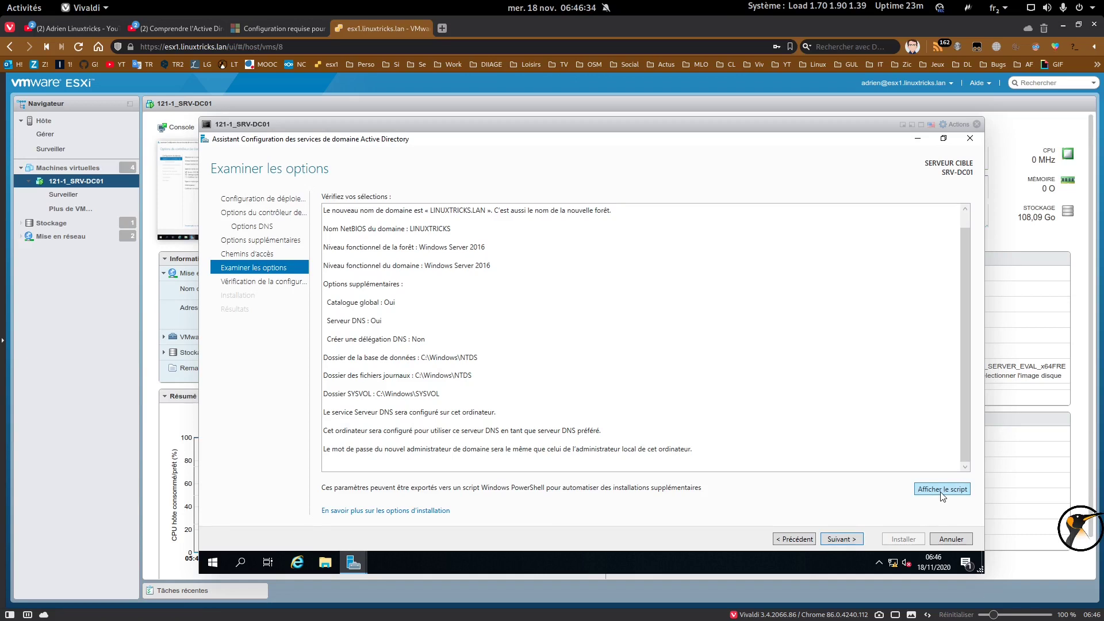
{"action": "left_click", "coordinate": [848, 543]}
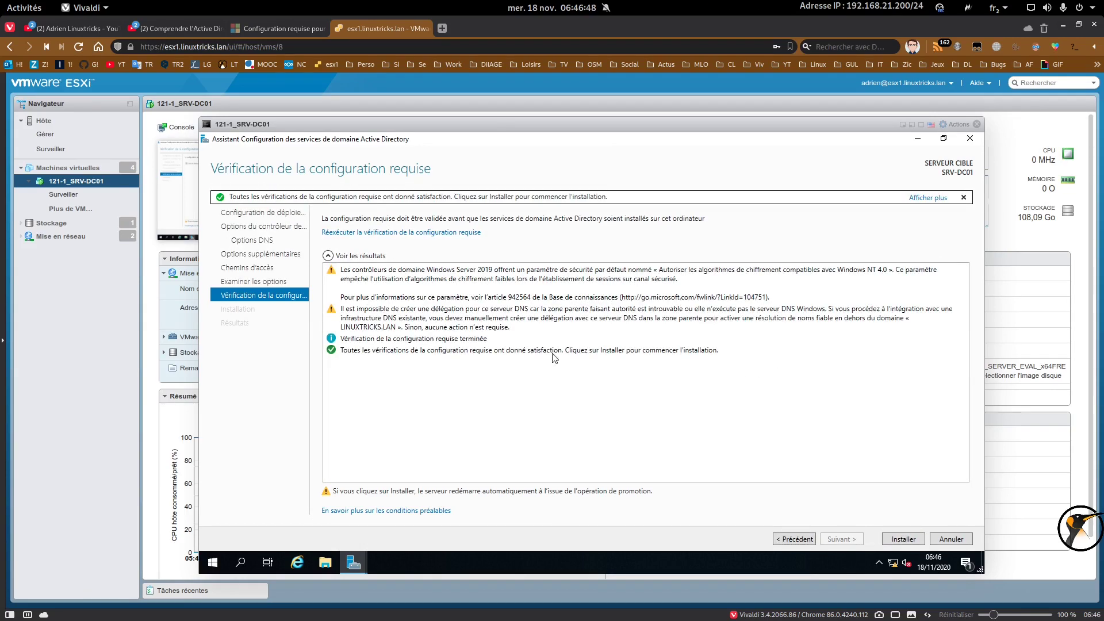
Install the domain controller configuration and dismiss the sign-out notice so the server restarts.
{"action": "left_click", "coordinate": [412, 352]}
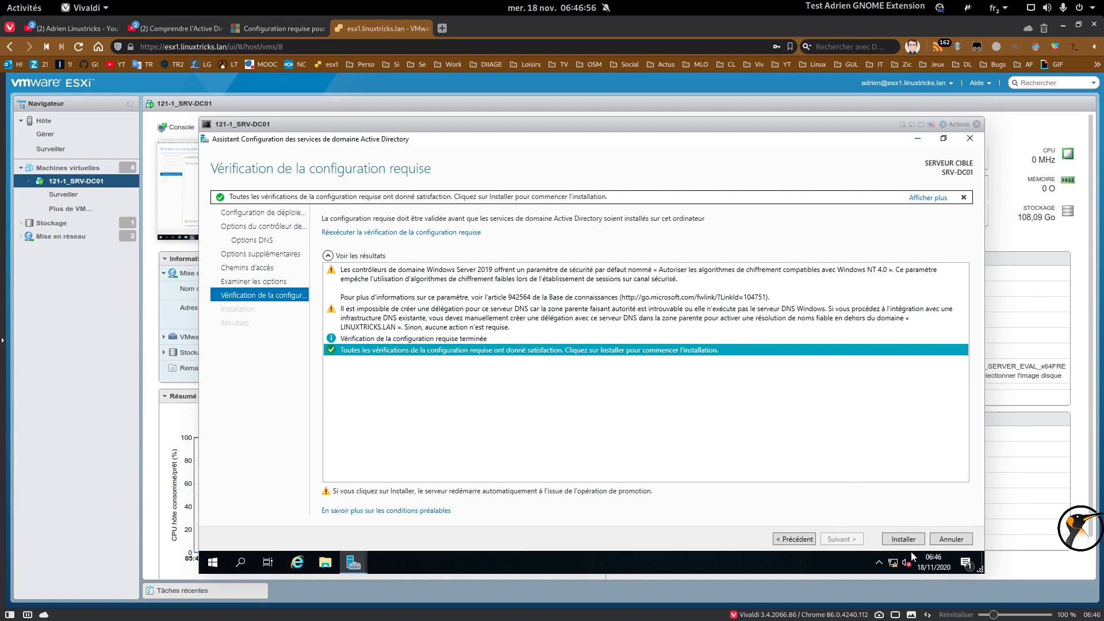
{"action": "left_click", "coordinate": [904, 539]}
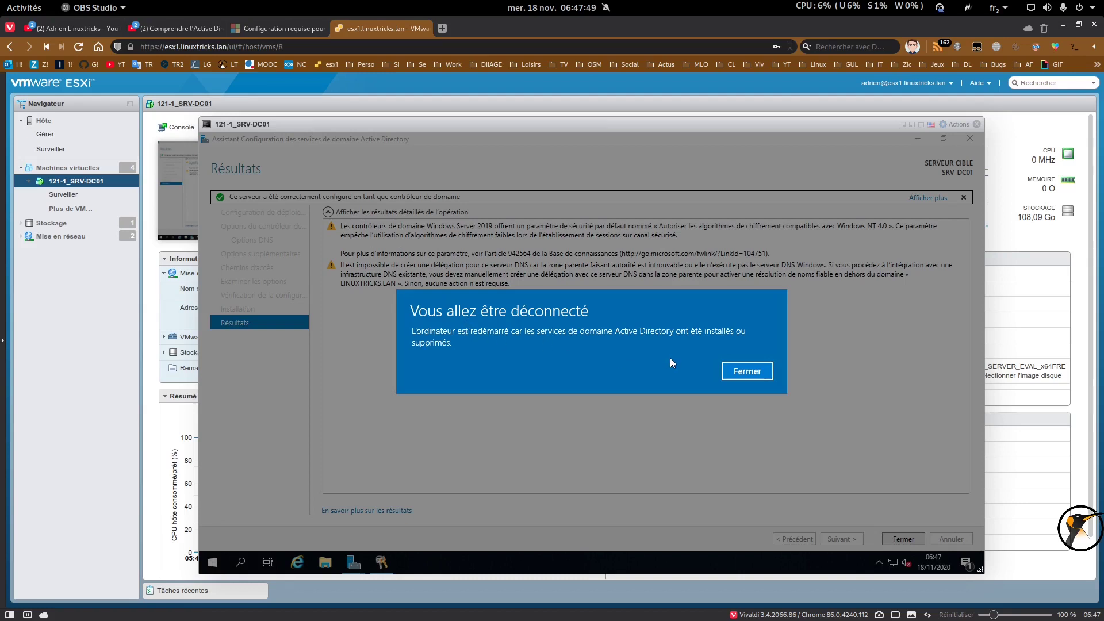
{"action": "left_click", "coordinate": [747, 371]}
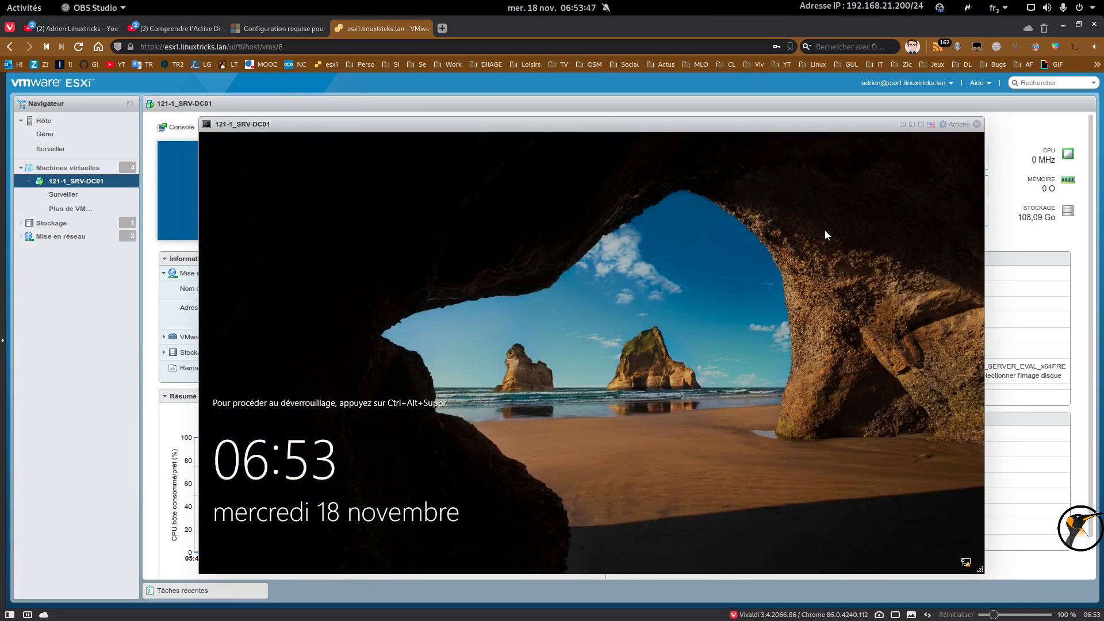
Unlock the restarted VM through the console's guest key commands and sign in as LINUXTRICKS\Administrateur with the account password.
{"action": "left_click", "coordinate": [956, 125]}
{"action": "mouse_move", "coordinate": [975, 220]}
{"action": "mouse_move", "coordinate": [886, 256]}
{"action": "left_click", "coordinate": [785, 264]}
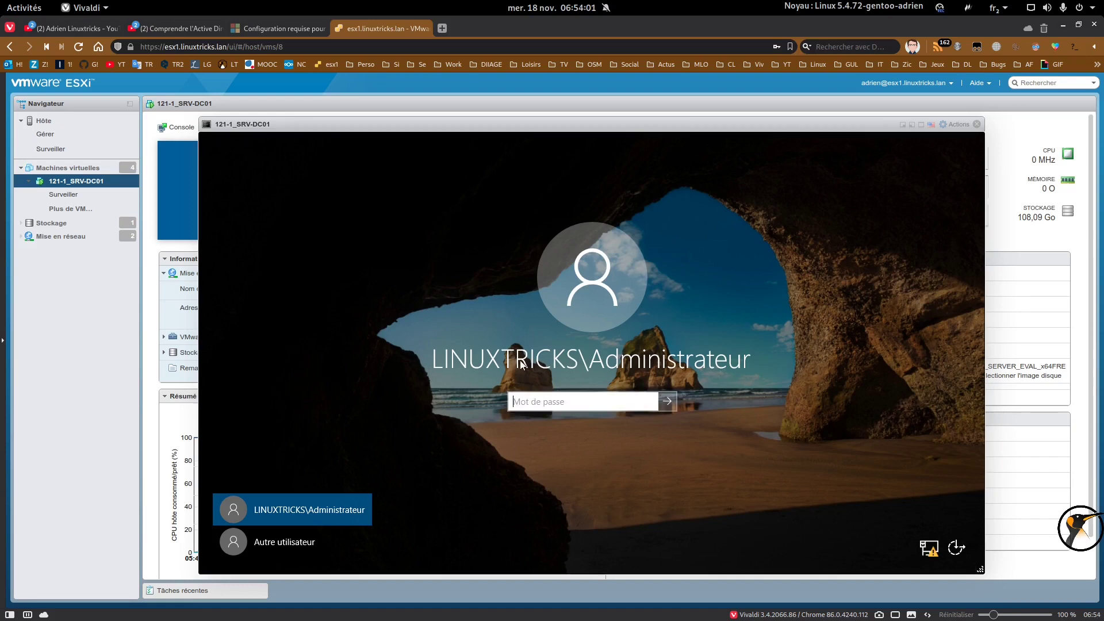
{"action": "left_click", "coordinate": [597, 402]}
{"action": "type", "text": "••"}
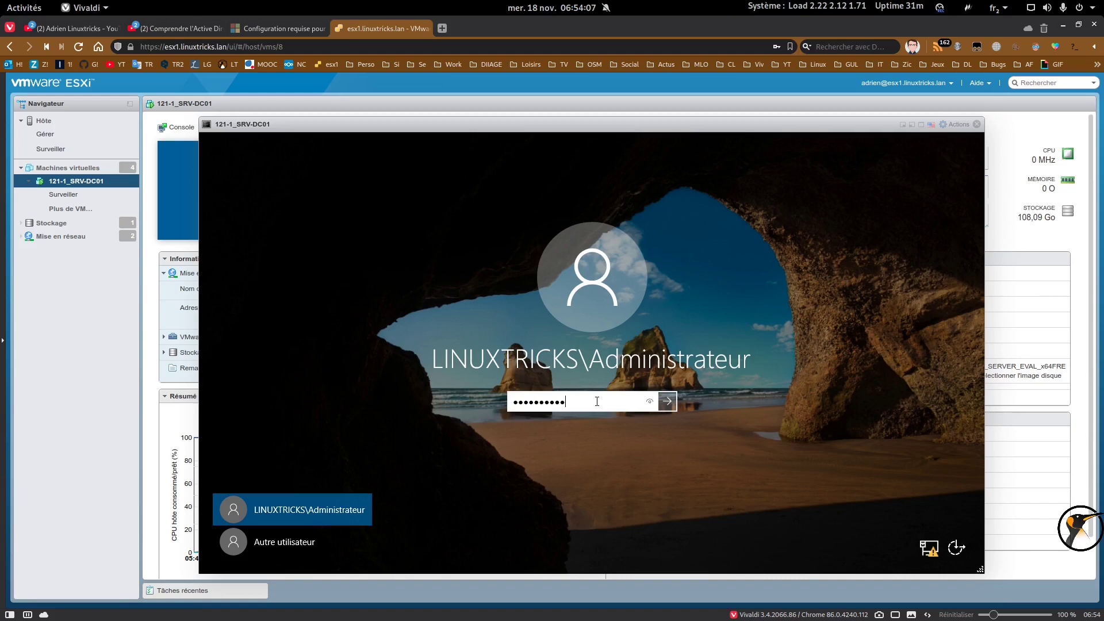
{"action": "key", "text": "Return"}
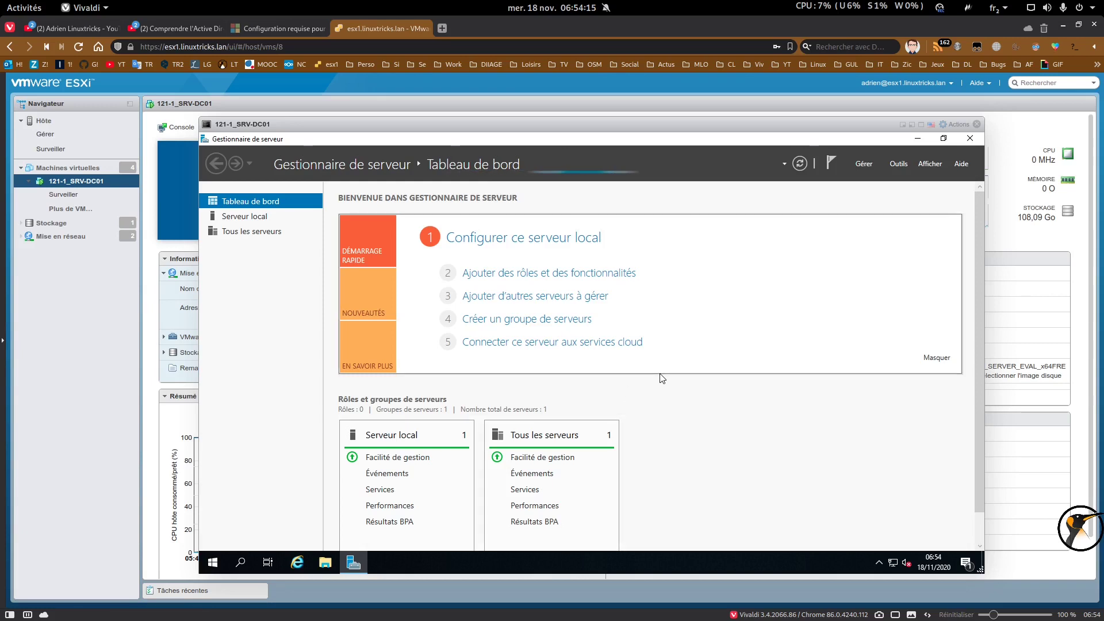
Minimize Server Manager, open the Outils d'administration folder and move its window clear of the desktop icons.
{"action": "left_click", "coordinate": [918, 138]}
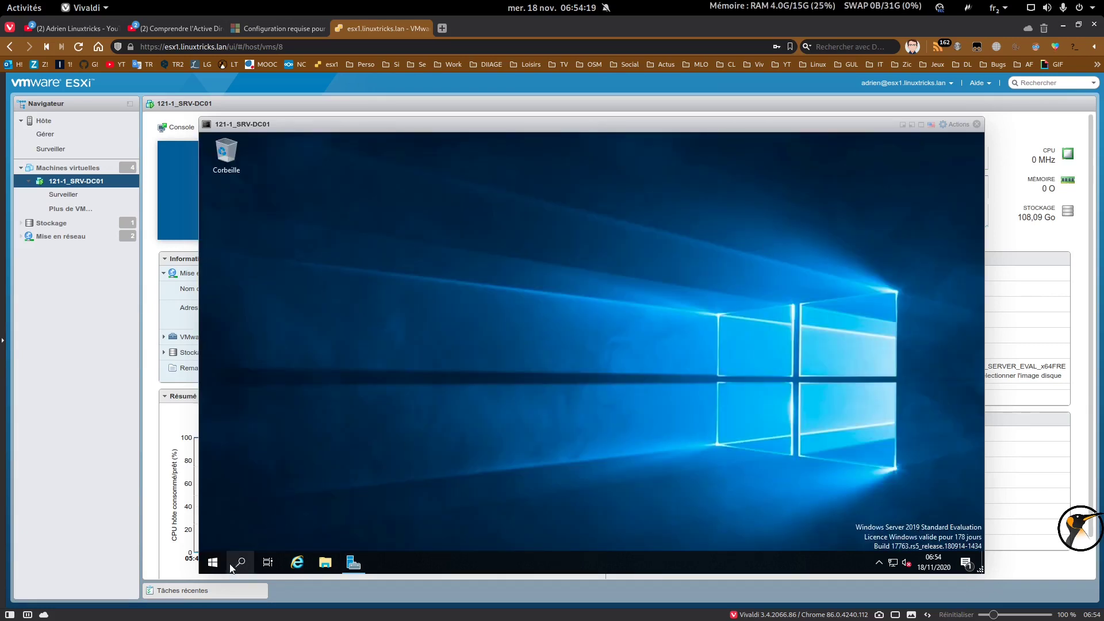
{"action": "left_click", "coordinate": [216, 567]}
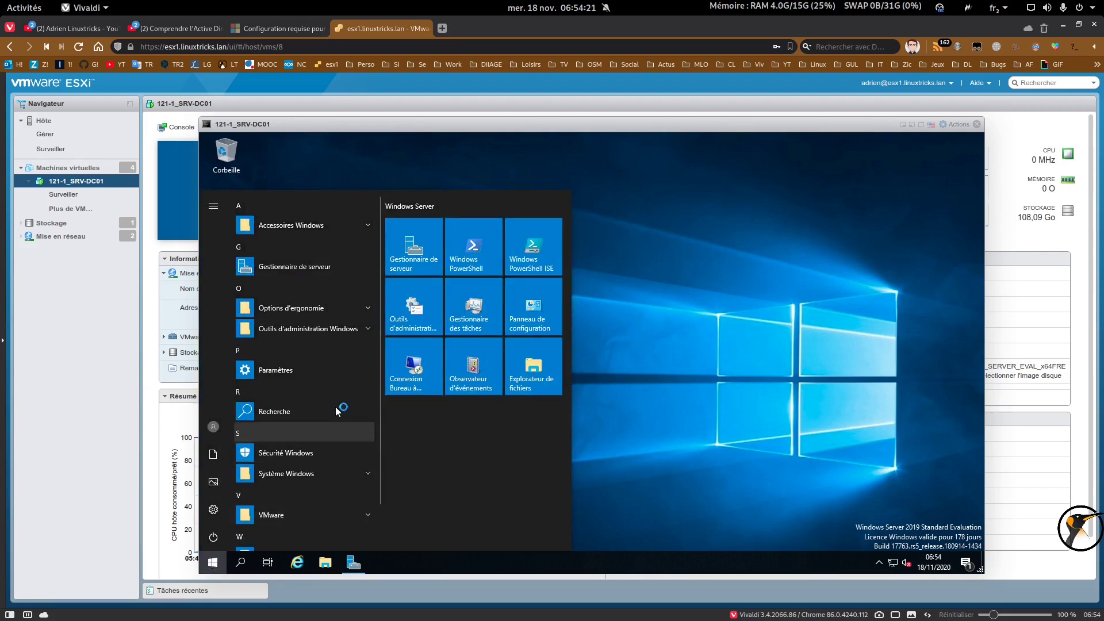
{"action": "left_click", "coordinate": [412, 323]}
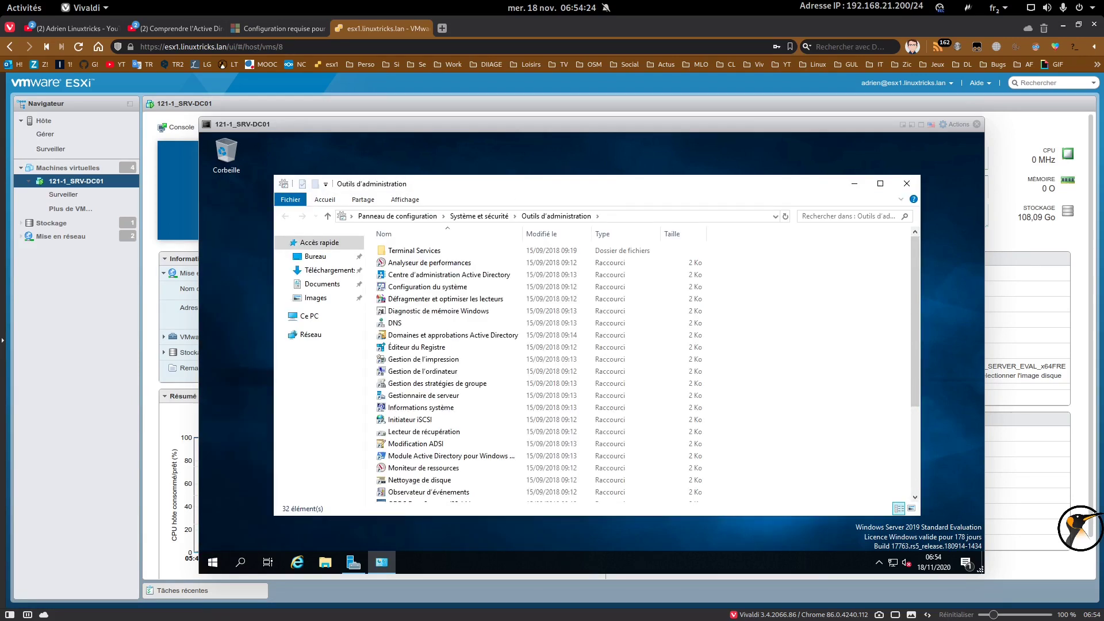
{"action": "left_click_drag", "start_coordinate": [492, 179], "coordinate": [559, 173]}
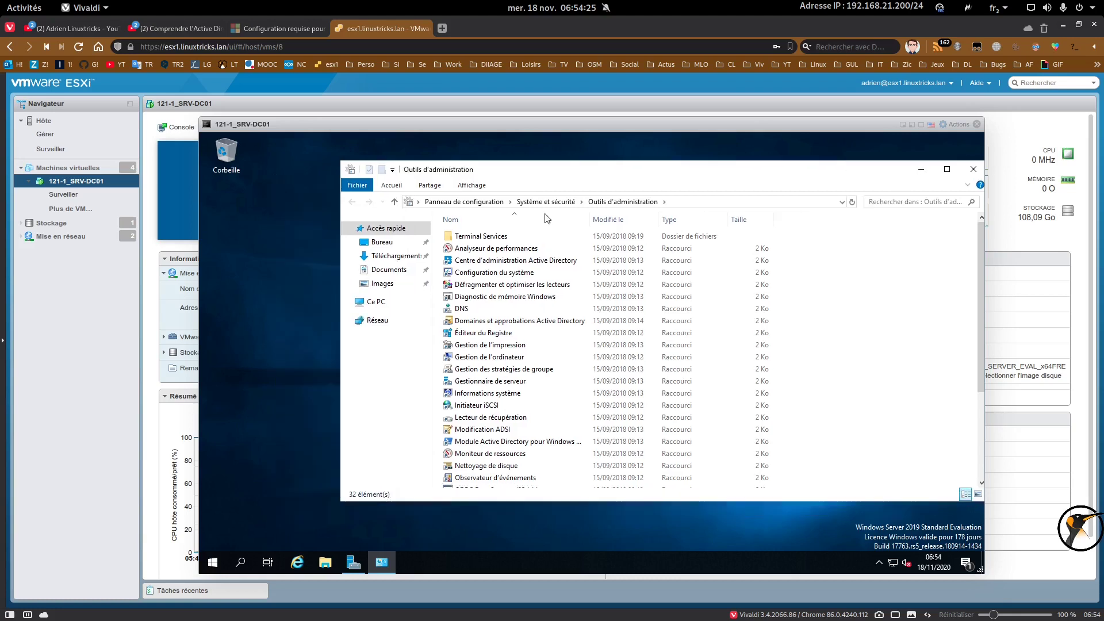
Create a desktop shortcut for Utilisateurs et ordinateurs Active Directory.
{"action": "scroll", "coordinate": [504, 387], "scroll_direction": "down", "scroll_amount": 4}
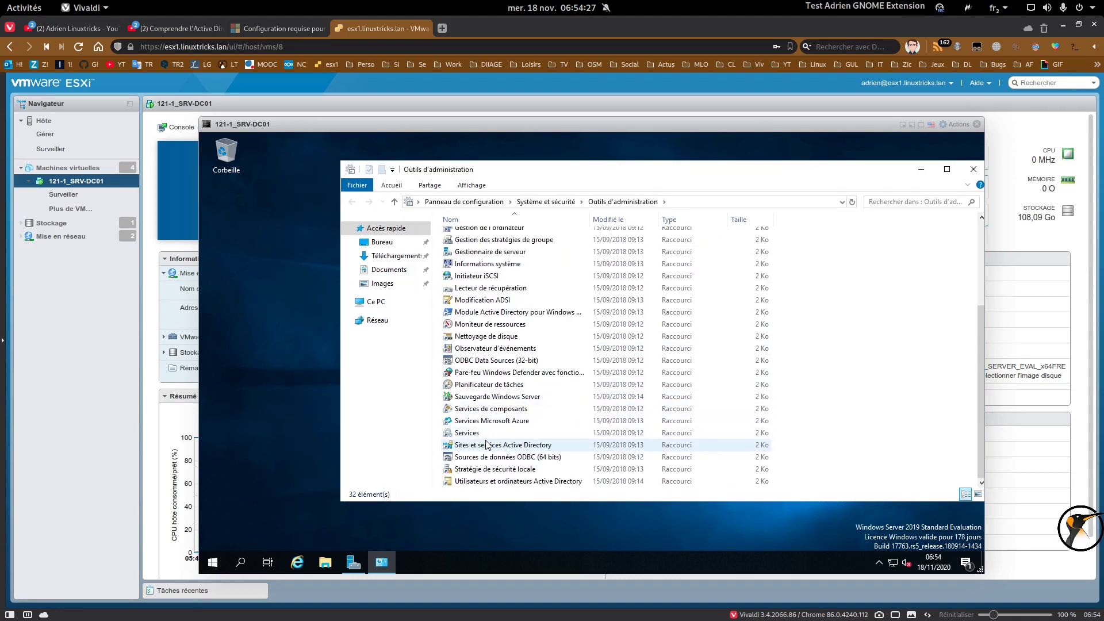
{"action": "left_click", "coordinate": [484, 484]}
{"action": "right_click", "coordinate": [485, 484]}
{"action": "mouse_move", "coordinate": [575, 383]}
{"action": "left_click", "coordinate": [660, 386]}
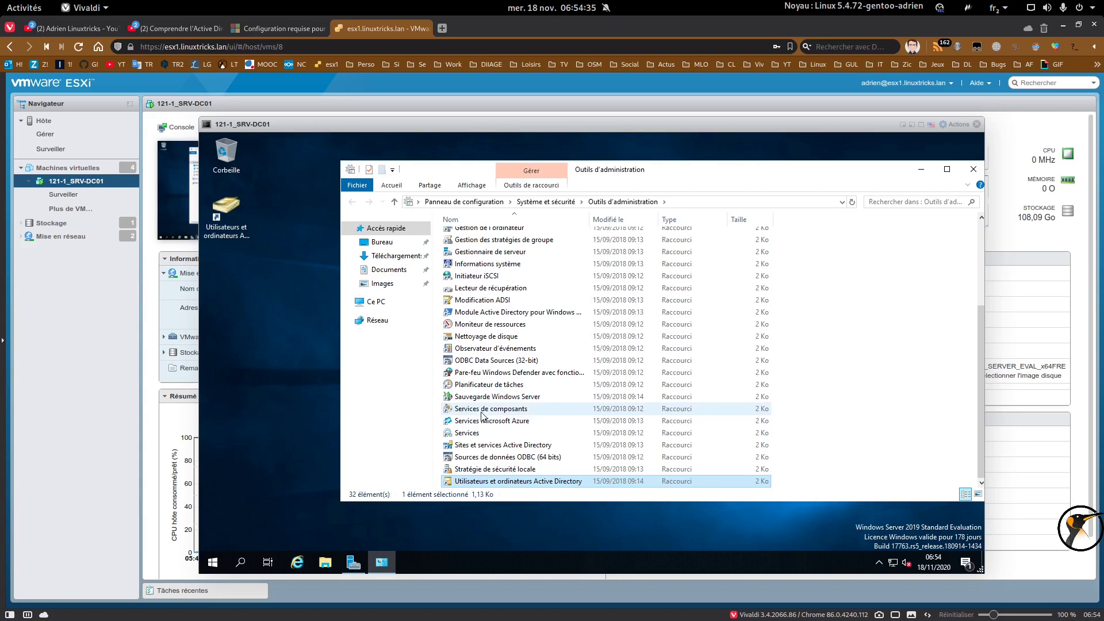
Create a desktop shortcut for Gestion des stratégies de groupe and close the administrative tools folder.
{"action": "scroll", "coordinate": [489, 280], "scroll_direction": "up", "scroll_amount": 1}
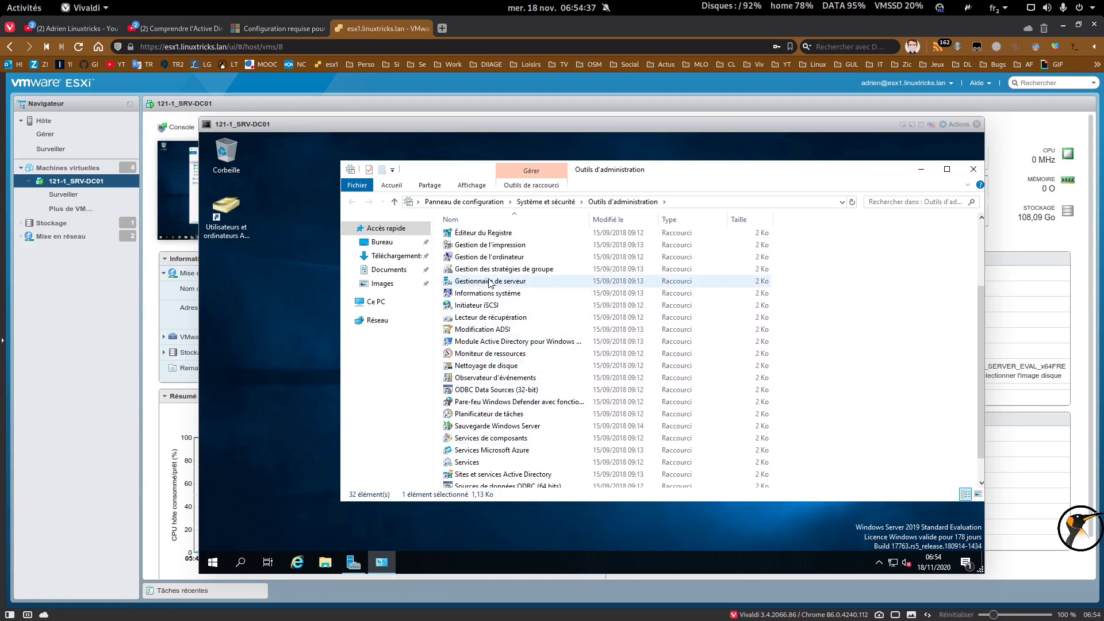
{"action": "right_click", "coordinate": [496, 271]}
{"action": "mouse_move", "coordinate": [566, 365]}
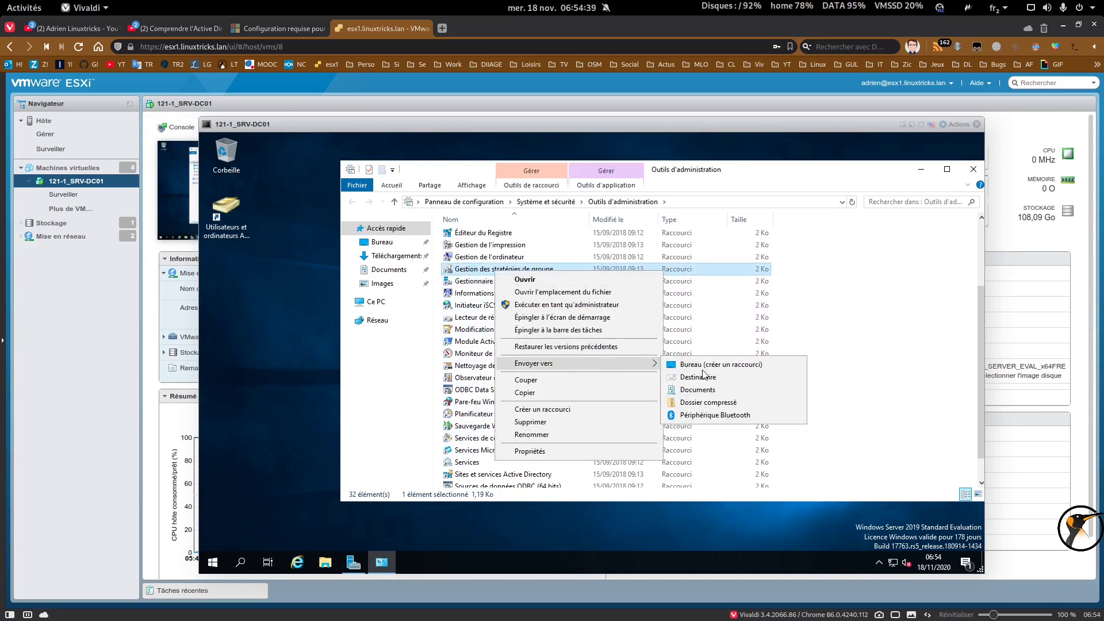
{"action": "left_click", "coordinate": [701, 366]}
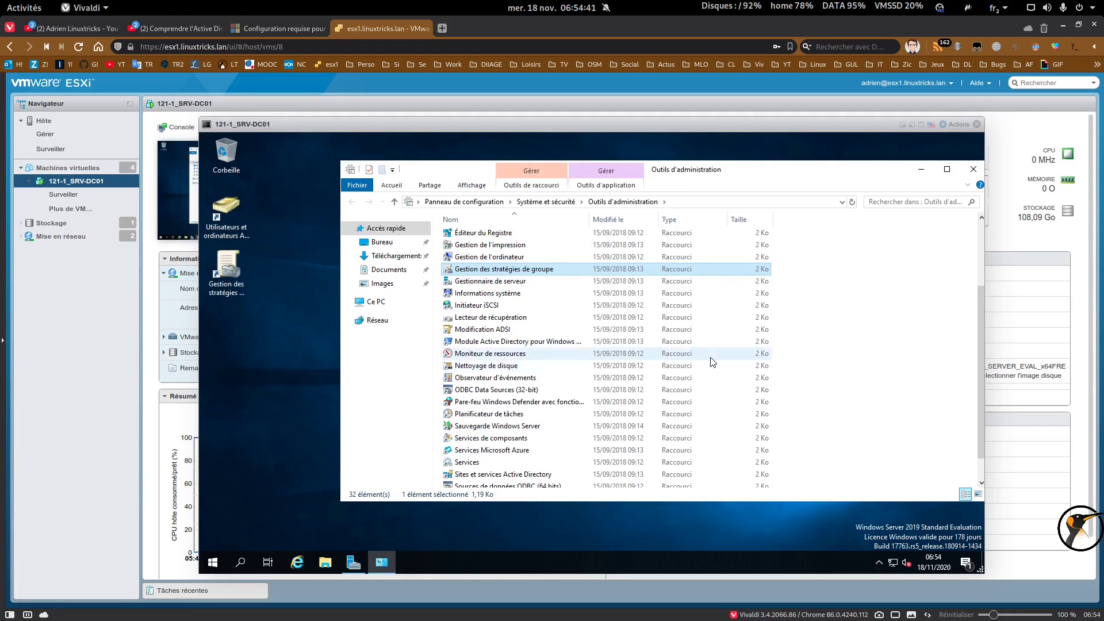
{"action": "scroll", "coordinate": [712, 361], "scroll_direction": "up", "scroll_amount": 3}
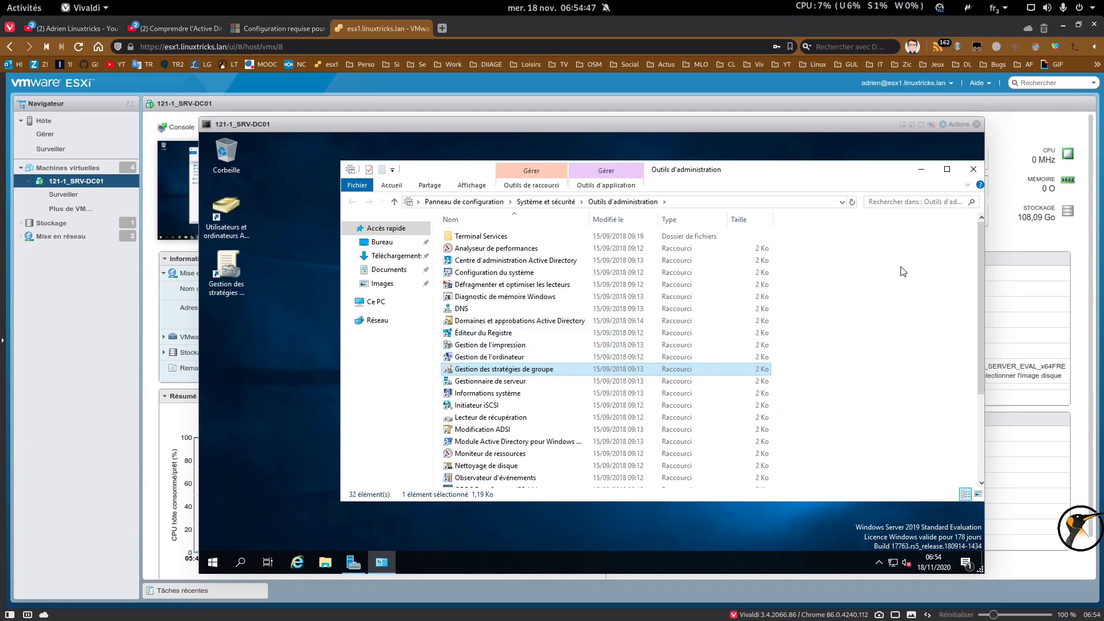
{"action": "left_click", "coordinate": [973, 169]}
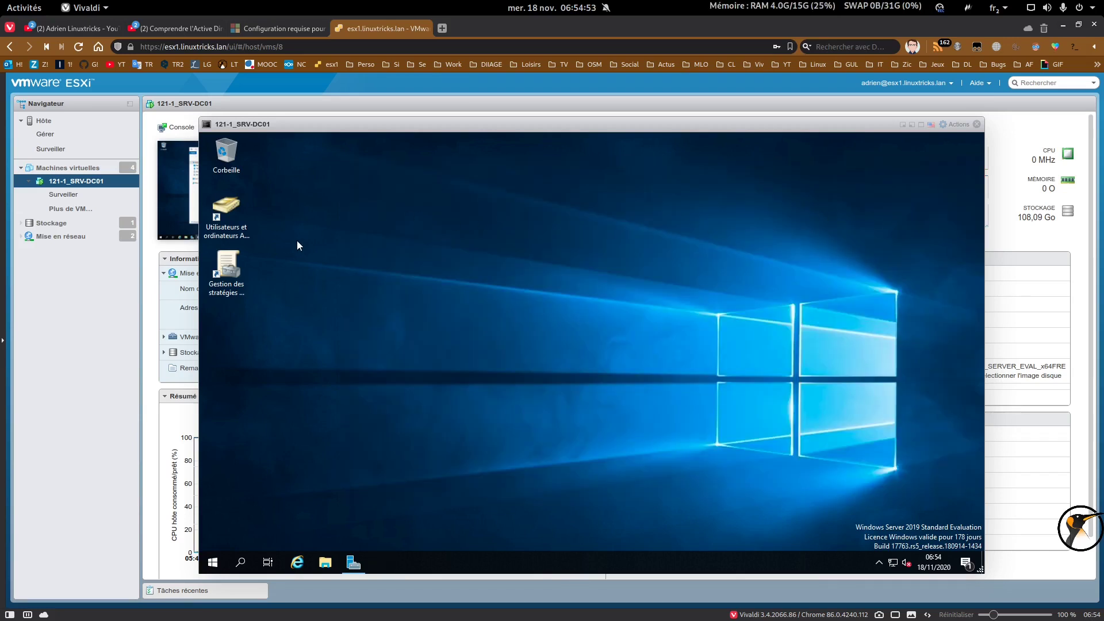
Open Utilisateurs et ordinateurs Active Directory, expand the LINUXTRICKS.LAN domain and view its Domain Controllers unit.
{"action": "double_click", "coordinate": [237, 214]}
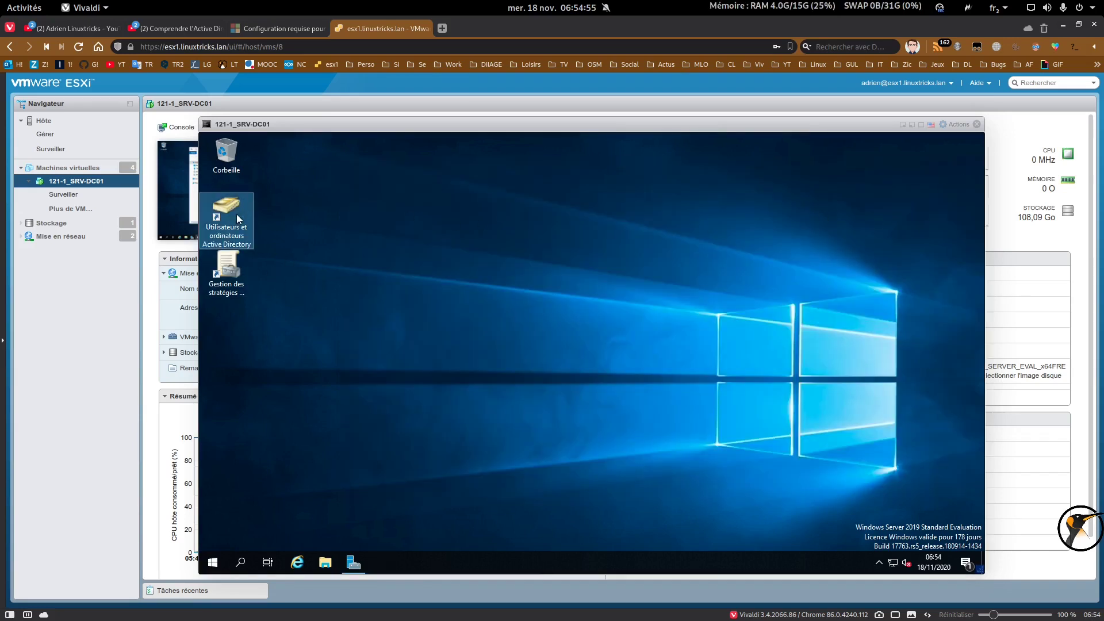
{"action": "left_click", "coordinate": [647, 191]}
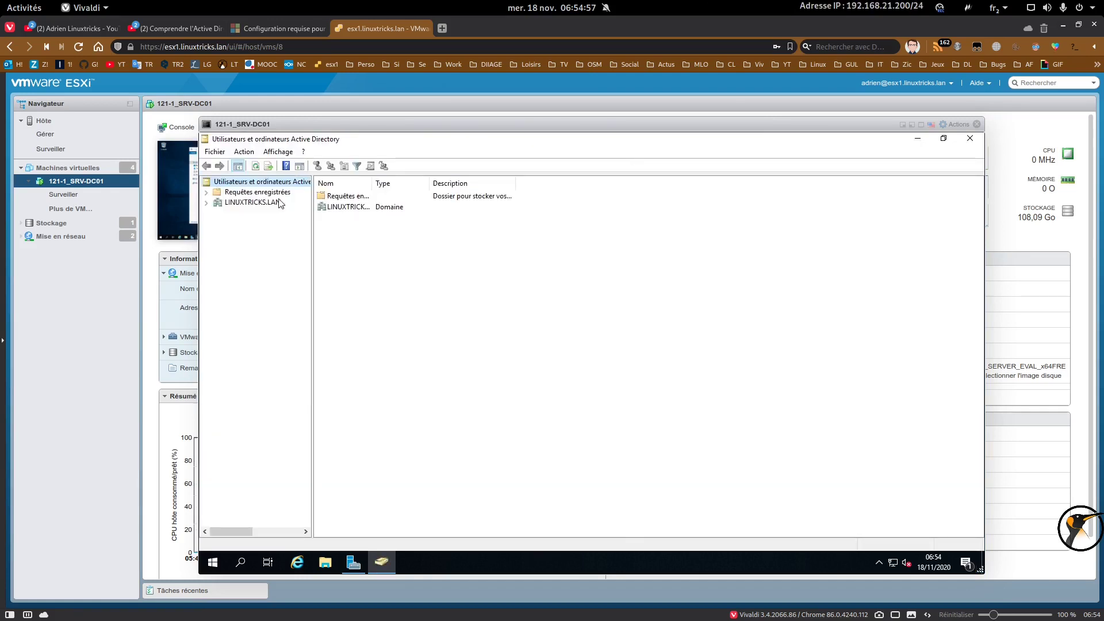
{"action": "double_click", "coordinate": [248, 202]}
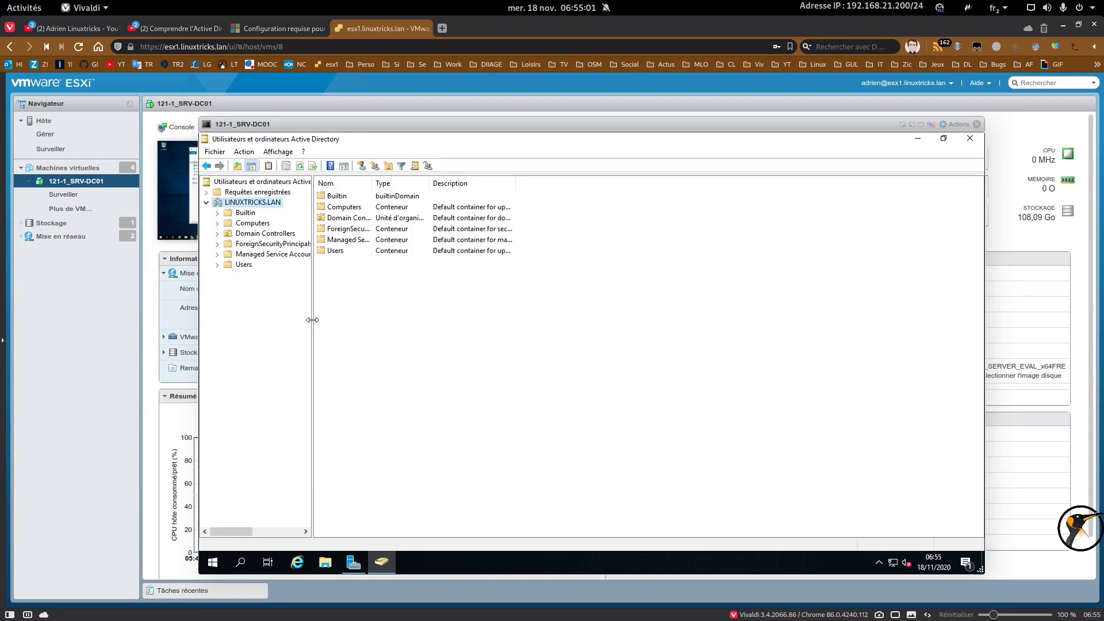
{"action": "left_click", "coordinate": [250, 233]}
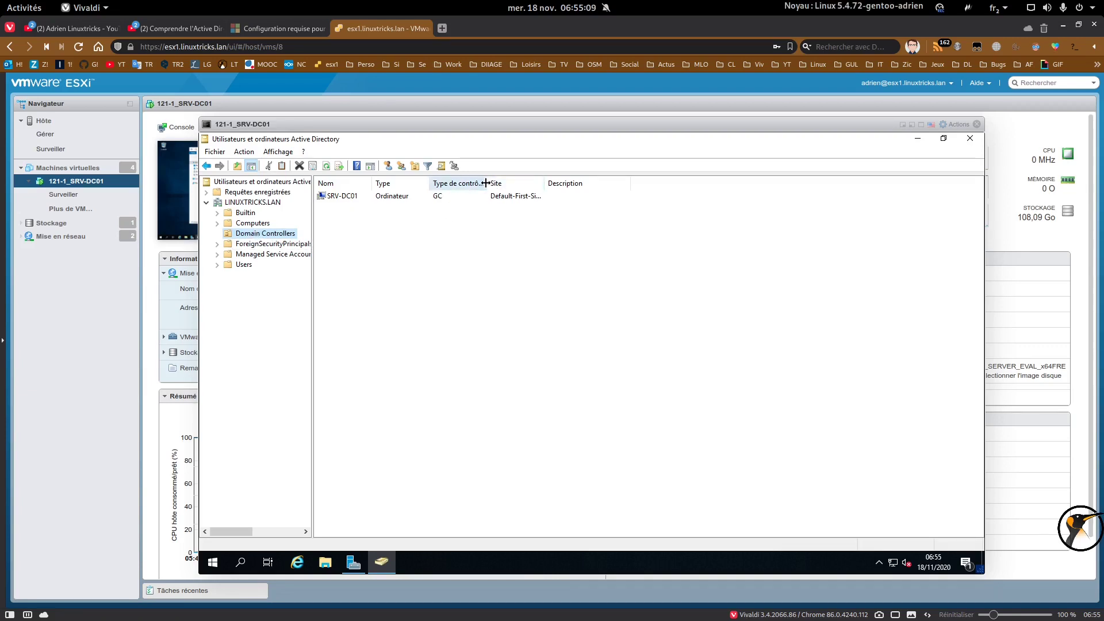
View the Computers and Users containers of the domain and widen the Nom column to show the full object names.
{"action": "left_click", "coordinate": [535, 189]}
{"action": "left_click", "coordinate": [264, 224]}
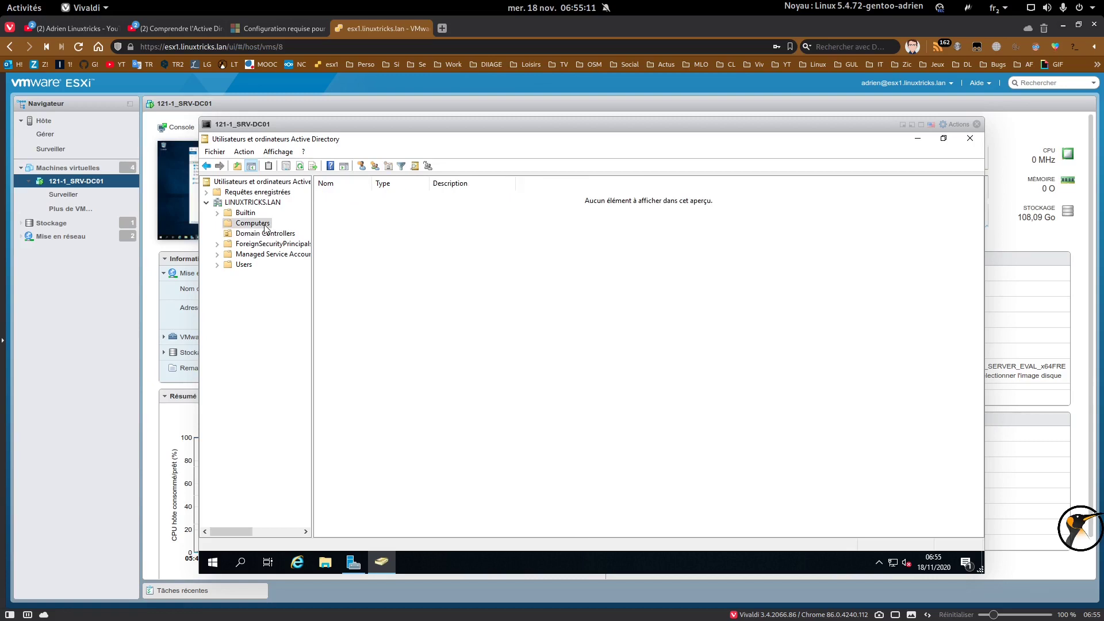
{"action": "left_click", "coordinate": [239, 267]}
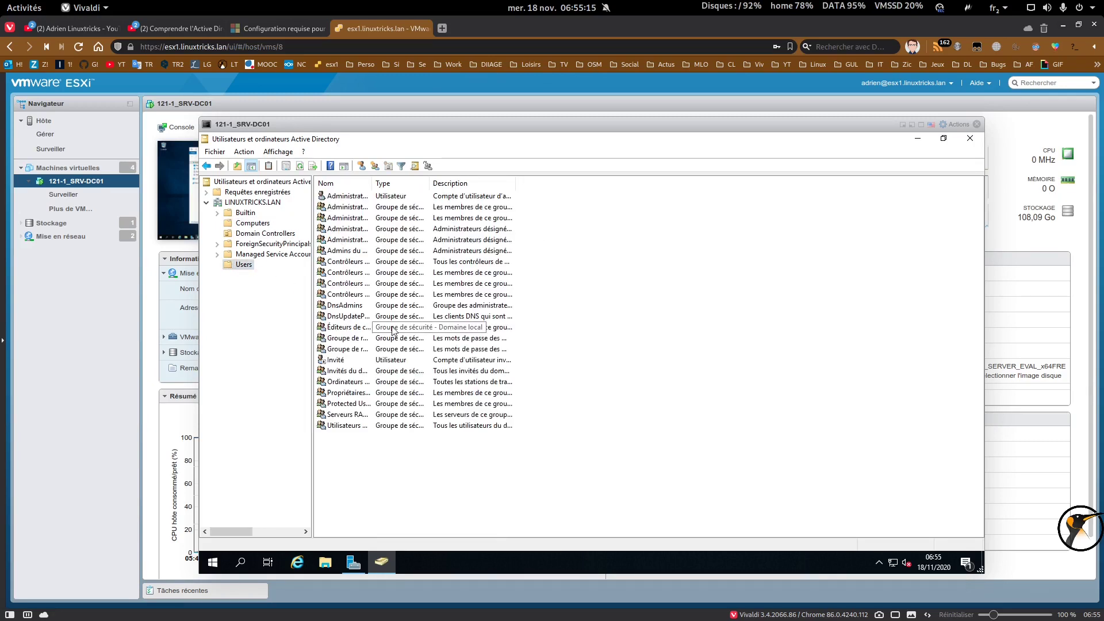
{"action": "double_click", "coordinate": [372, 183]}
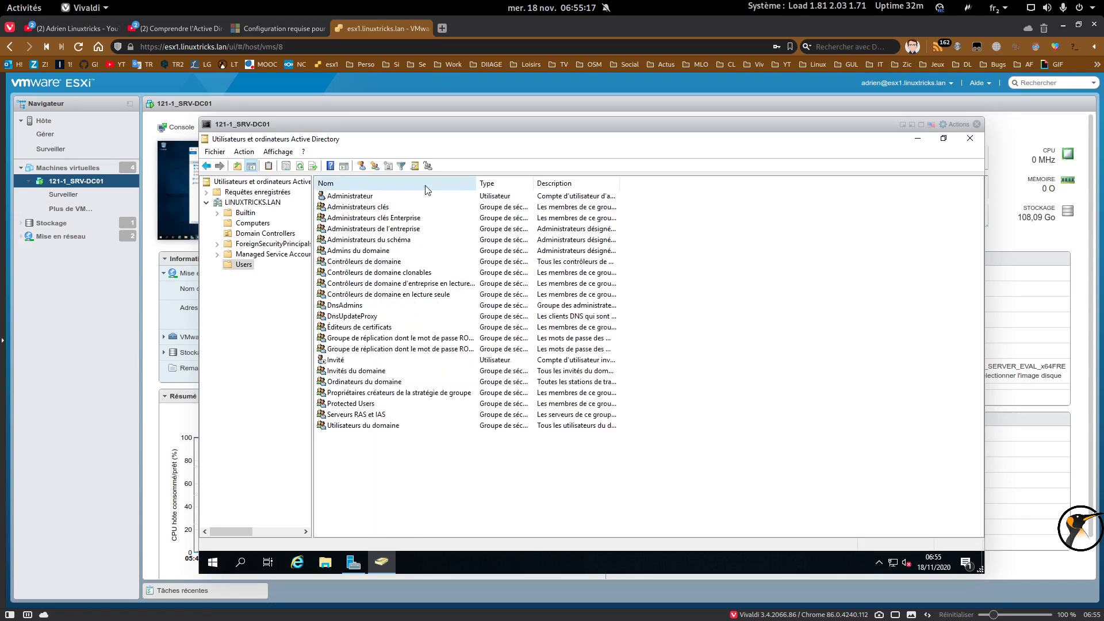
Copy the Administrateur account to a new user in Users, entering the user's first name, last name and logon name, and proceed to the password settings.
{"action": "right_click", "coordinate": [368, 198]}
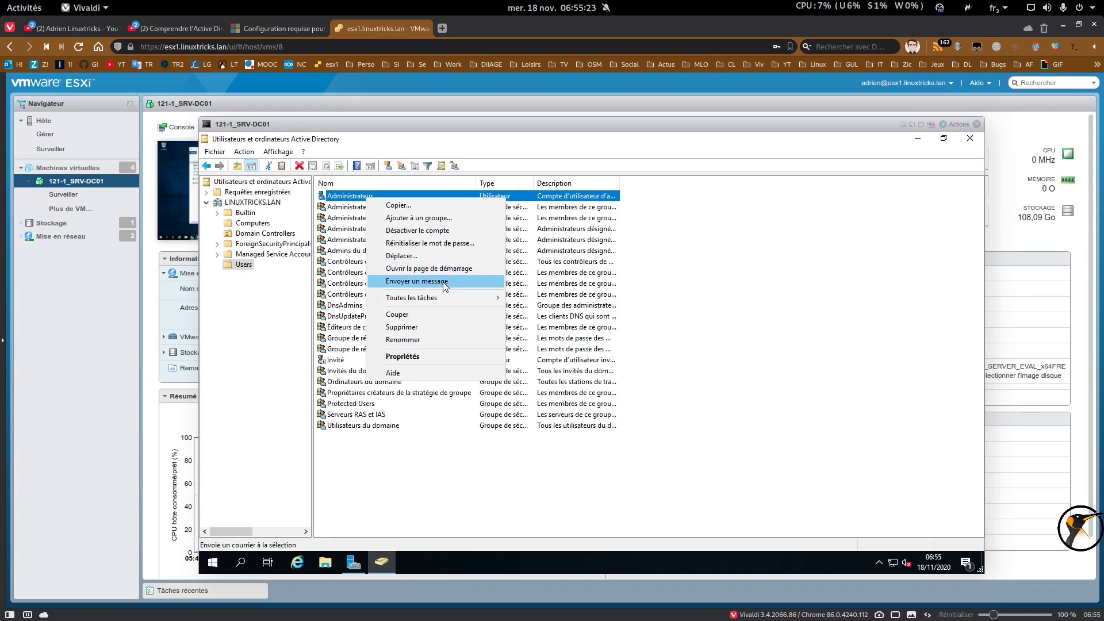
{"action": "left_click", "coordinate": [442, 203]}
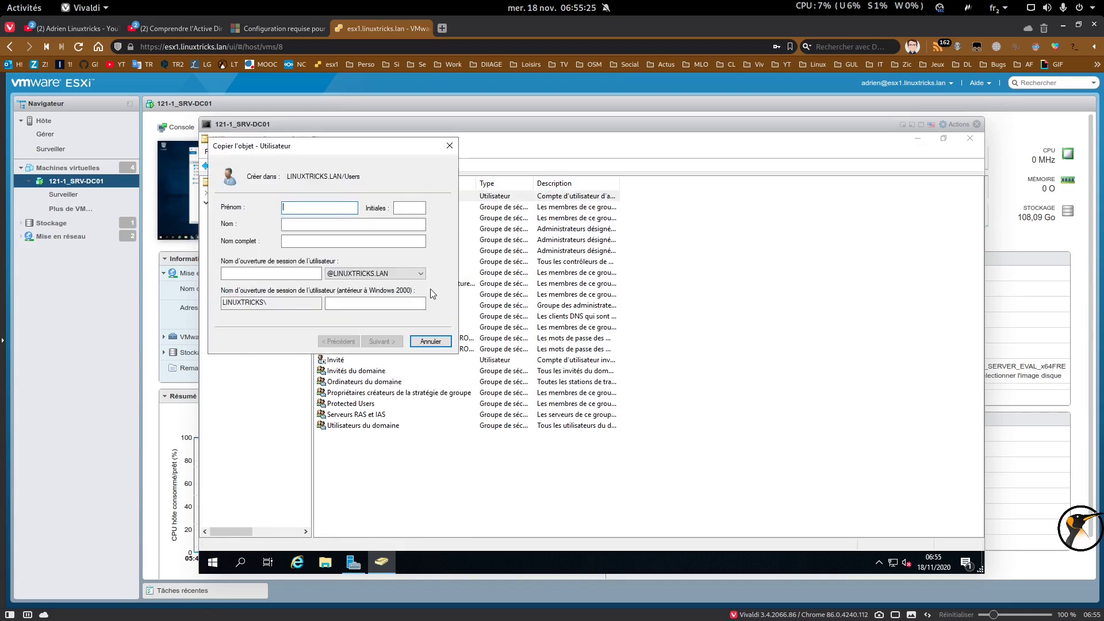
{"action": "type", "text": "Adrien"}
{"action": "key", "text": "Tab"}
{"action": "type", "text": "LINUXTRICKS"}
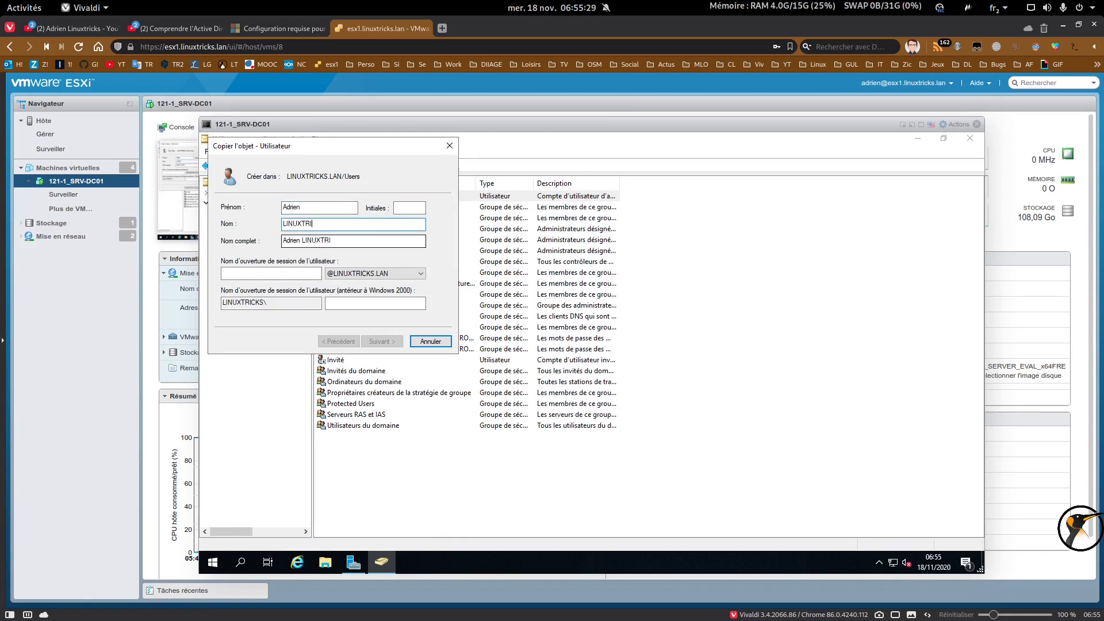
{"action": "left_click", "coordinate": [271, 274]}
{"action": "type", "text": "adrien"}
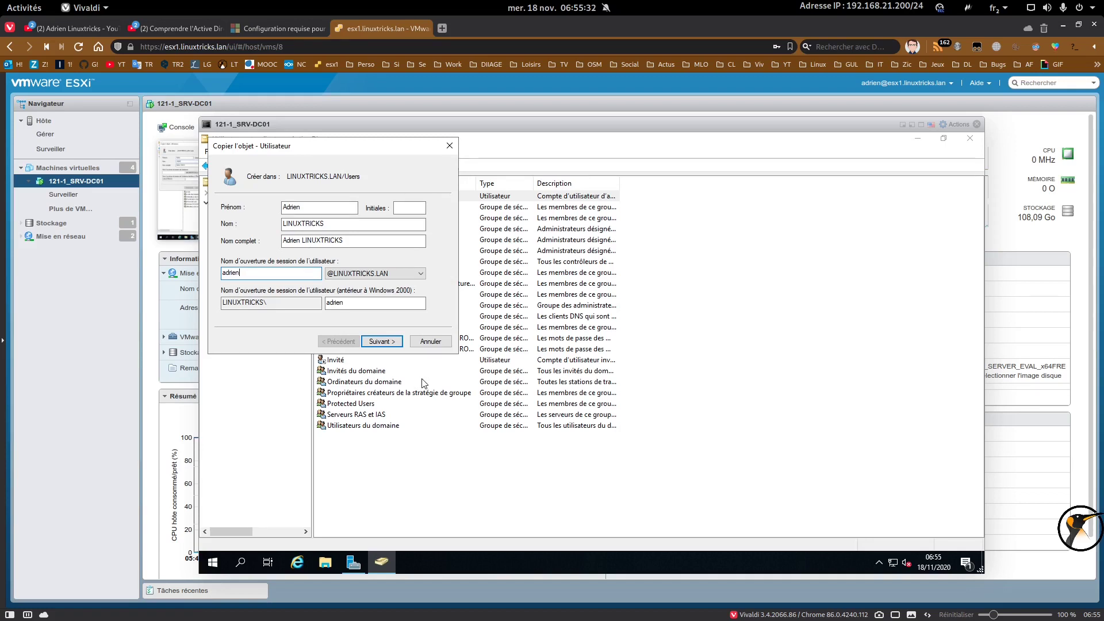
{"action": "left_click", "coordinate": [369, 341]}
Try to create the copied user with an account password entered and confirmed.
{"action": "type", "text": "****"}
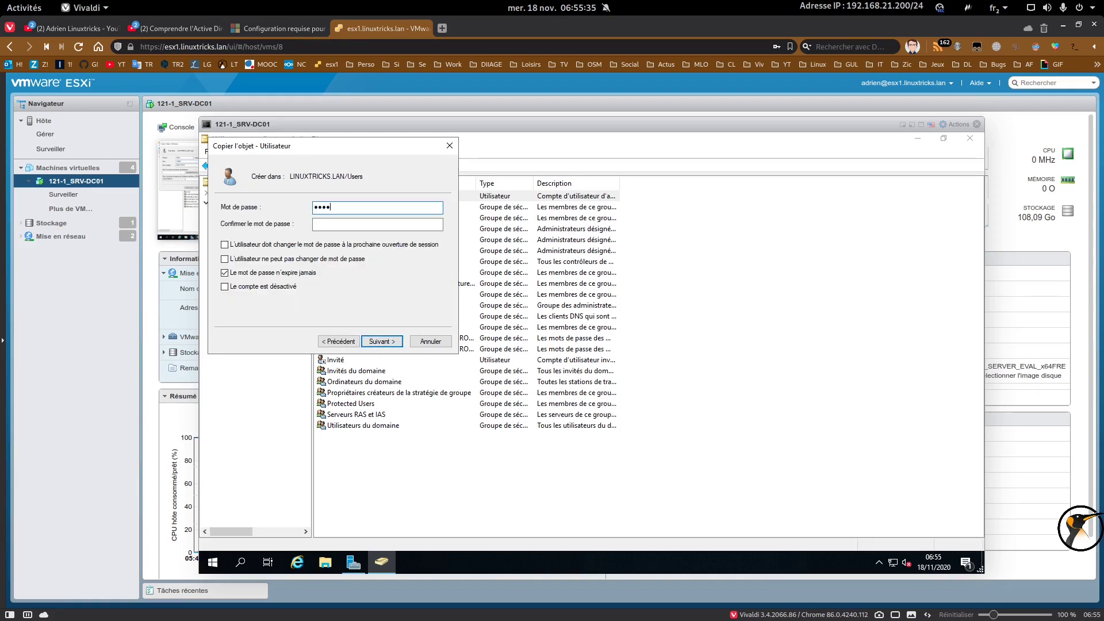
{"action": "key", "text": "BackSpace"}
{"action": "key", "text": "BackSpace"}
{"action": "key", "text": "BackSpace"}
{"action": "key", "text": "BackSpace"}
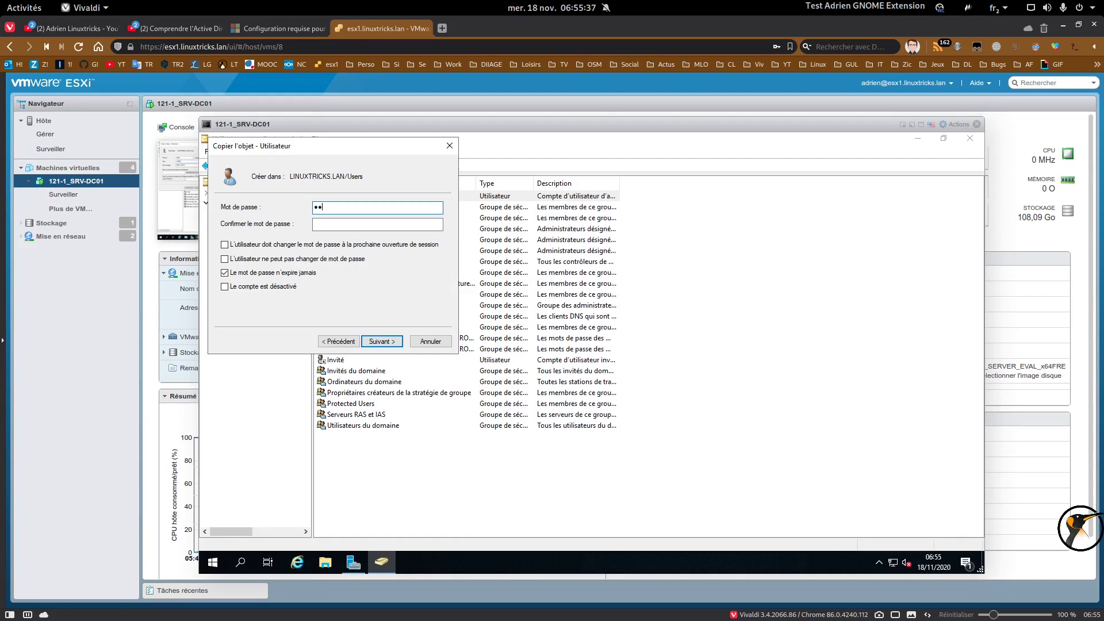
{"action": "type", "text": "********"}
{"action": "key", "text": "Tab"}
{"action": "type", "text": "**"}
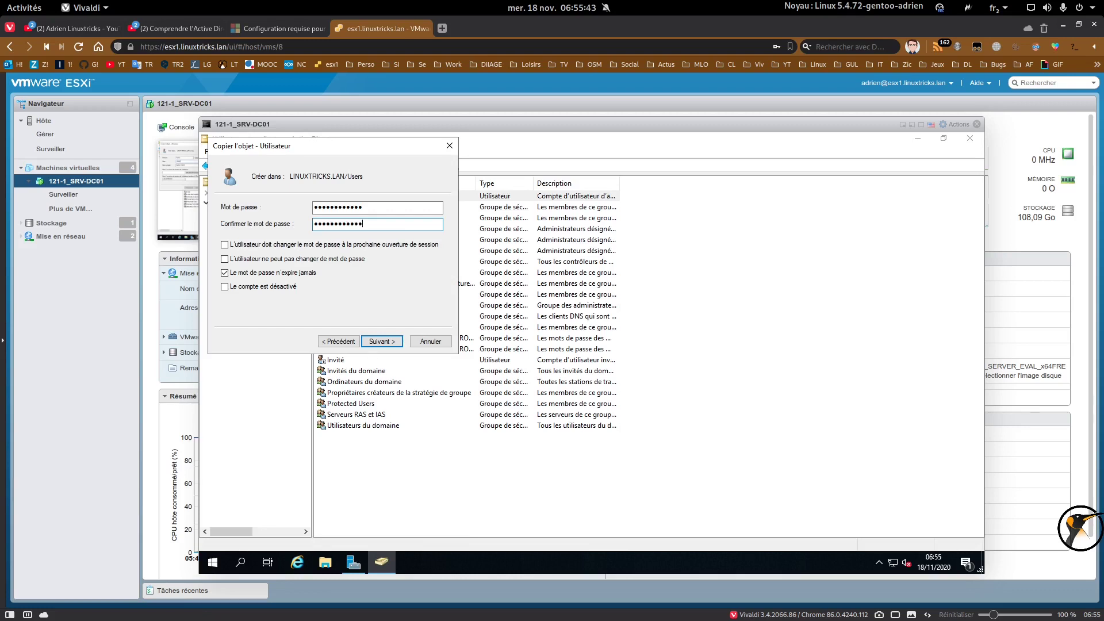
{"action": "left_click", "coordinate": [378, 342]}
{"action": "left_click", "coordinate": [381, 342]}
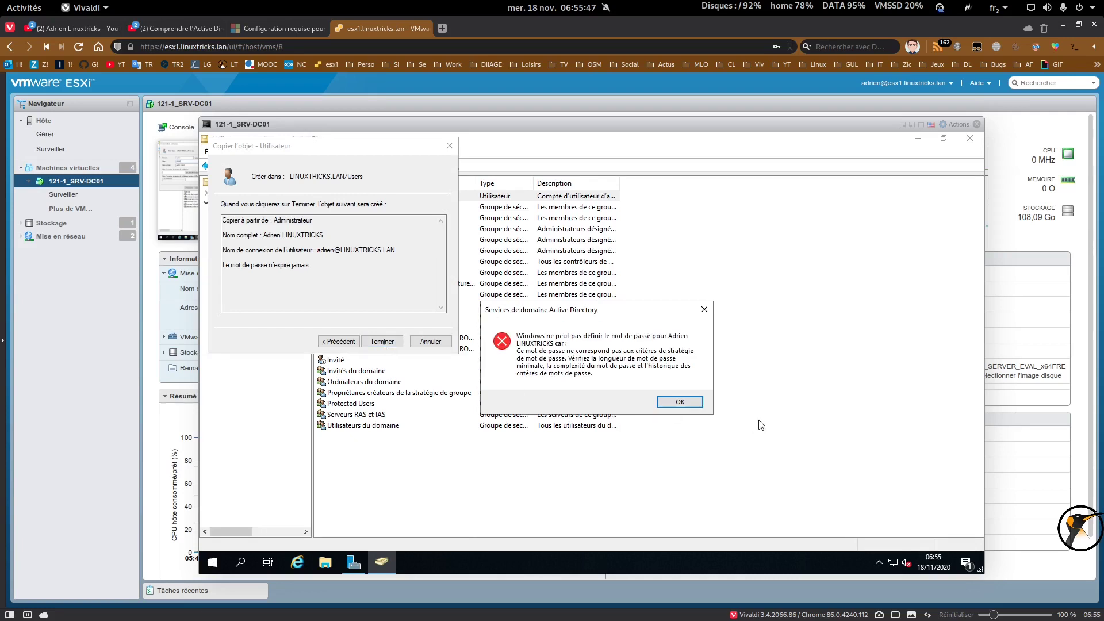
Return to the password settings, enter and confirm a longer account password, and finish creating the user.
{"action": "left_click", "coordinate": [689, 405]}
{"action": "left_click", "coordinate": [344, 342]}
{"action": "left_click", "coordinate": [387, 209]}
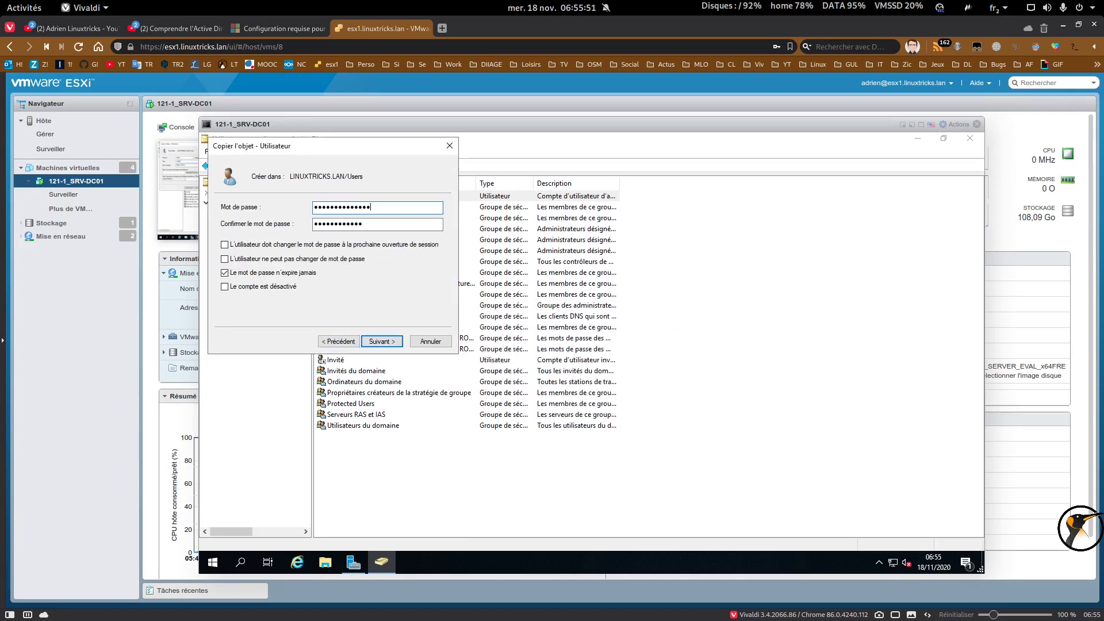
{"action": "type", "text": "•••••"}
{"action": "key", "text": "Tab"}
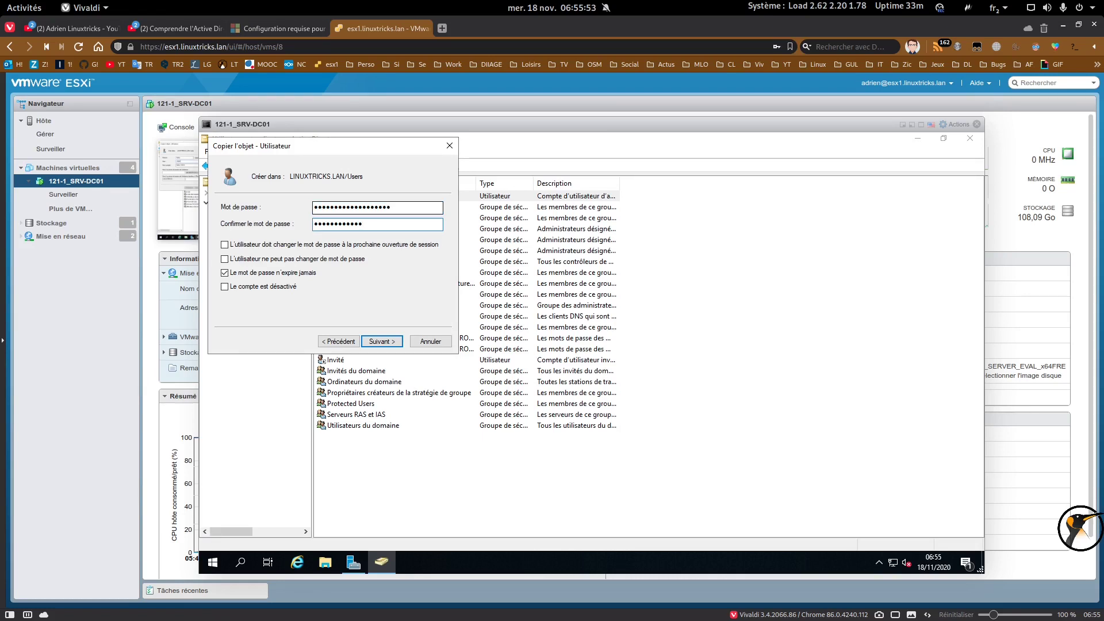
{"action": "left_click", "coordinate": [390, 343]}
{"action": "left_click", "coordinate": [390, 343]}
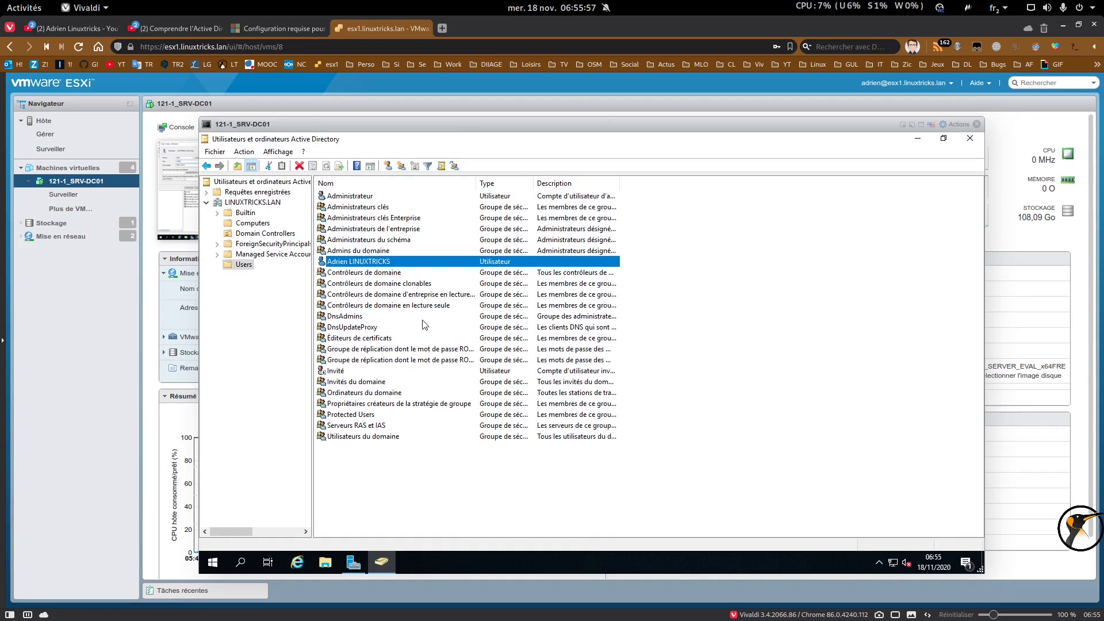
Close Utilisateurs et ordinateurs Active Directory and Server Manager, and sign out of the administrator session.
{"action": "left_click", "coordinate": [969, 139]}
{"action": "left_click", "coordinate": [353, 562]}
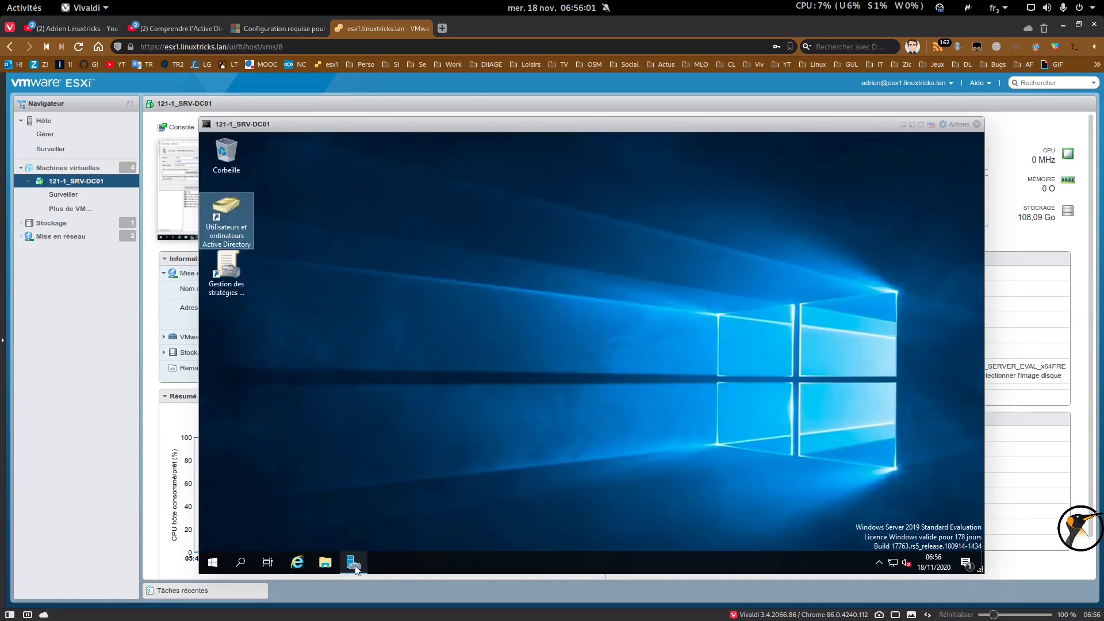
{"action": "left_click", "coordinate": [970, 139]}
{"action": "left_click", "coordinate": [225, 561]}
{"action": "left_click", "coordinate": [213, 426]}
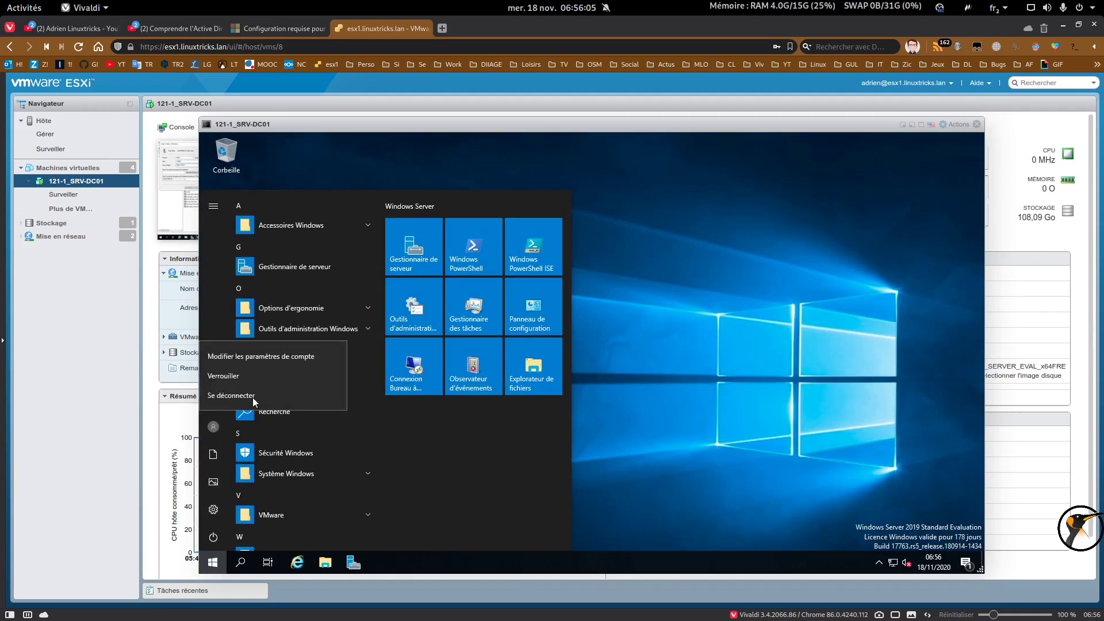
{"action": "left_click", "coordinate": [252, 393]}
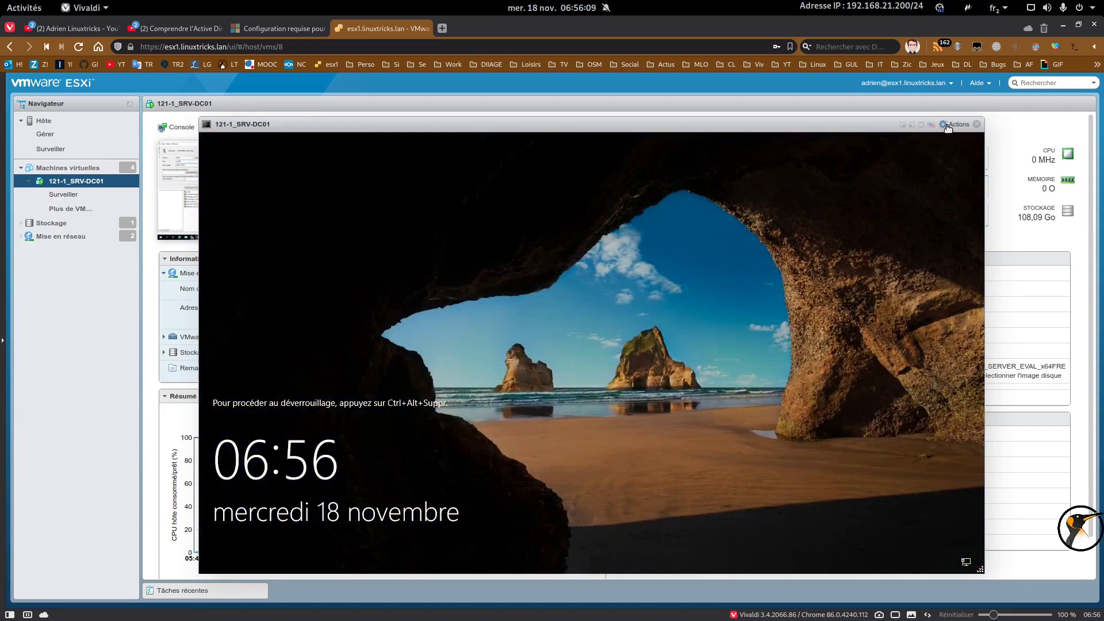
Unlock the VM's lock screen and sign in as another user with the new account's logon name and password.
{"action": "left_click", "coordinate": [954, 124]}
{"action": "mouse_move", "coordinate": [970, 221]}
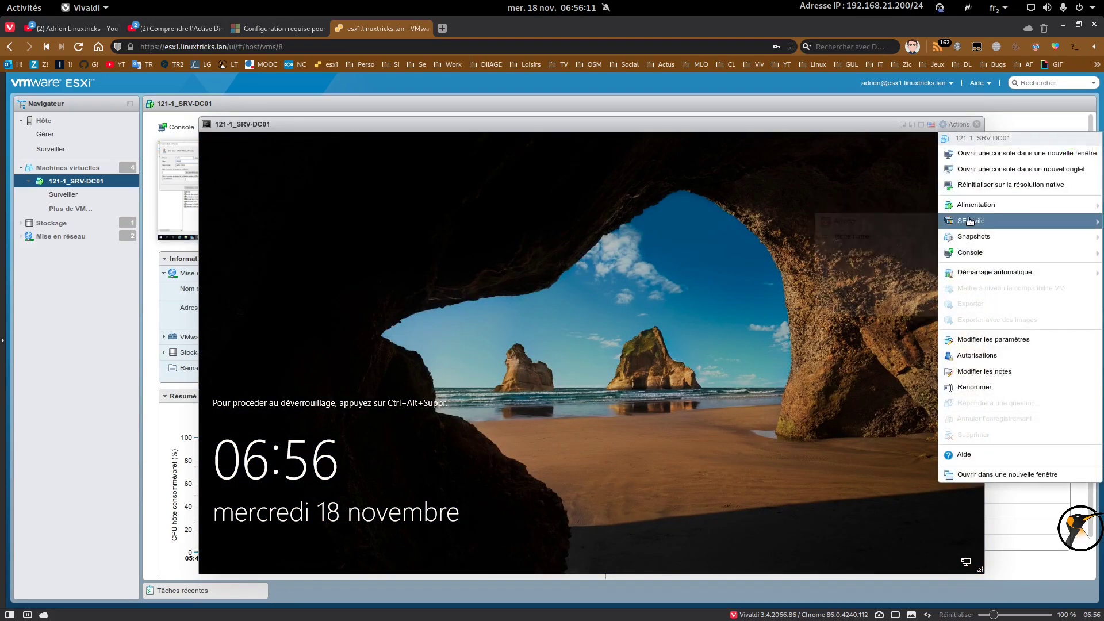
{"action": "mouse_move", "coordinate": [851, 252]}
{"action": "left_click", "coordinate": [725, 254]}
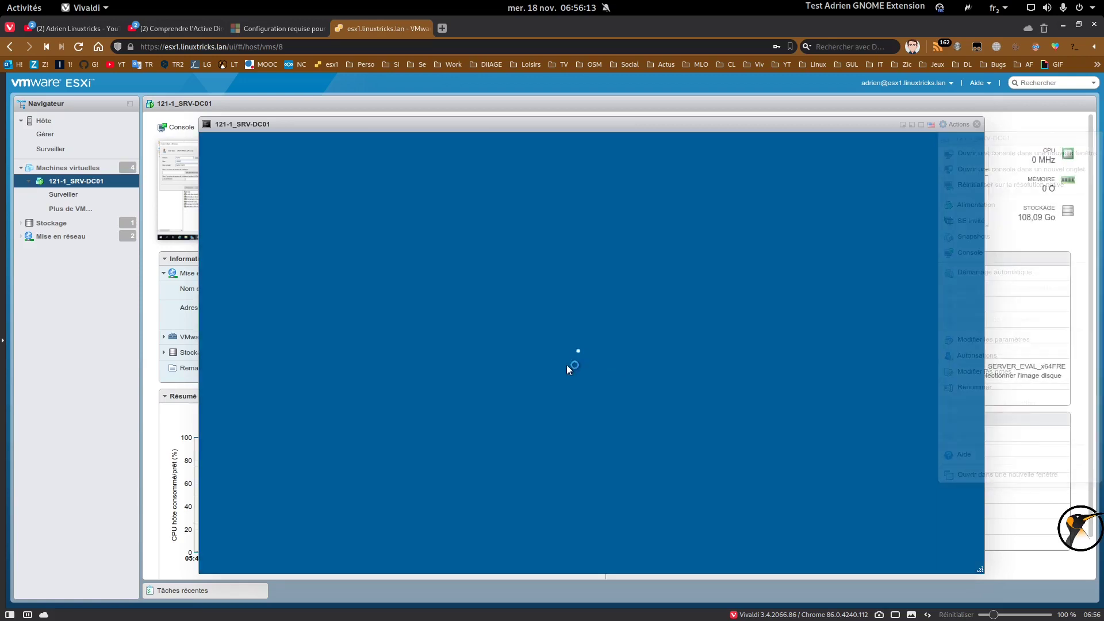
{"action": "left_click", "coordinate": [285, 542]}
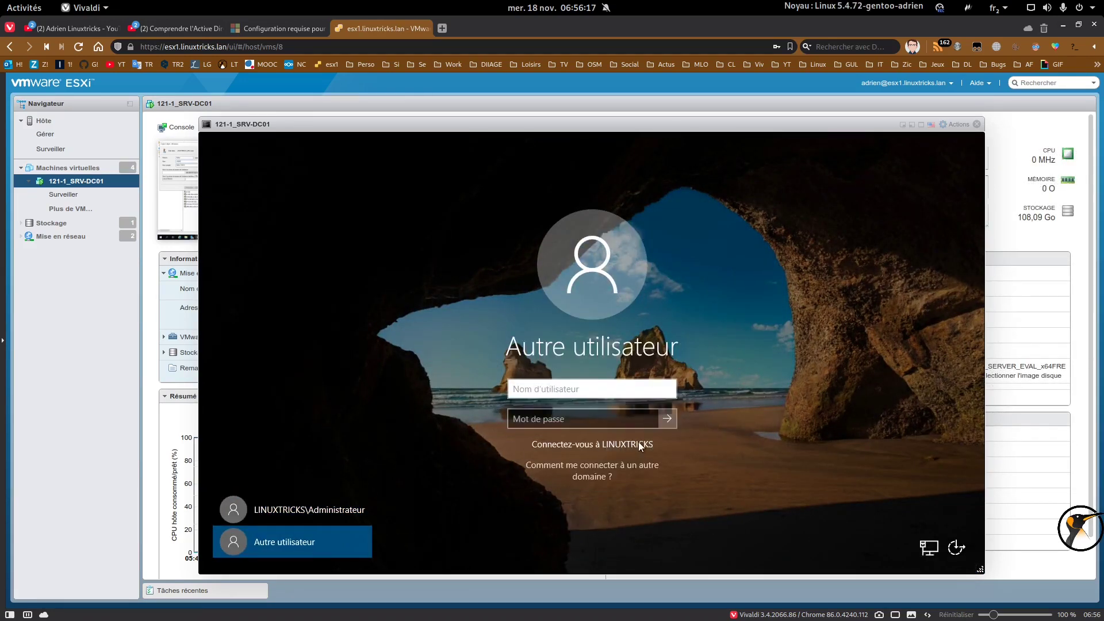
{"action": "left_click", "coordinate": [571, 390]}
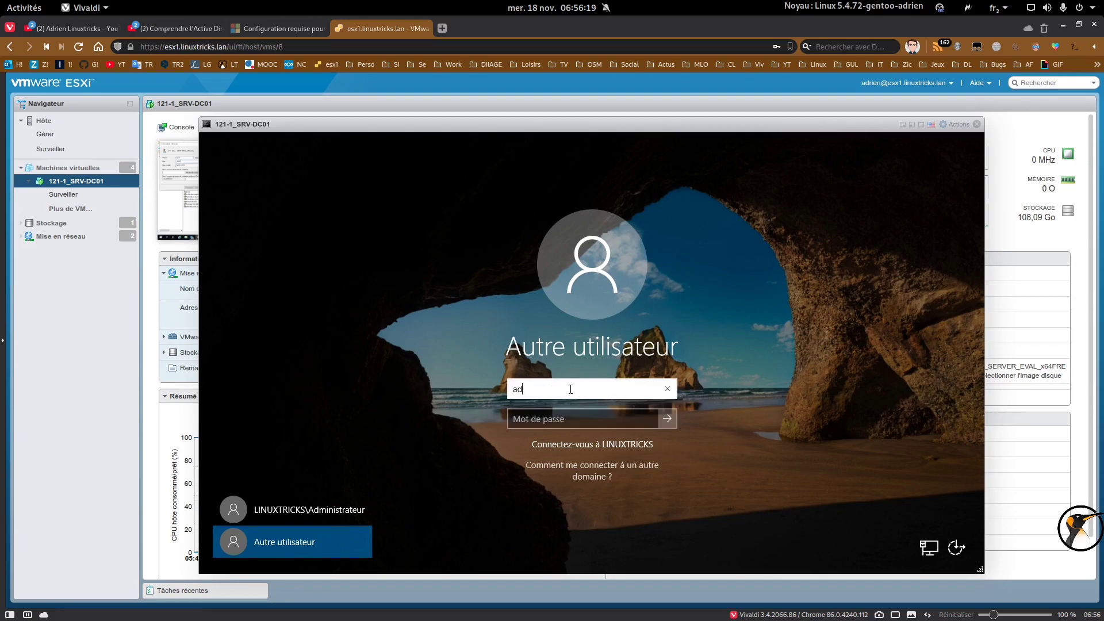
{"action": "type", "text": "rien"}
{"action": "key", "text": "Tab"}
{"action": "type", "text": "••••••"}
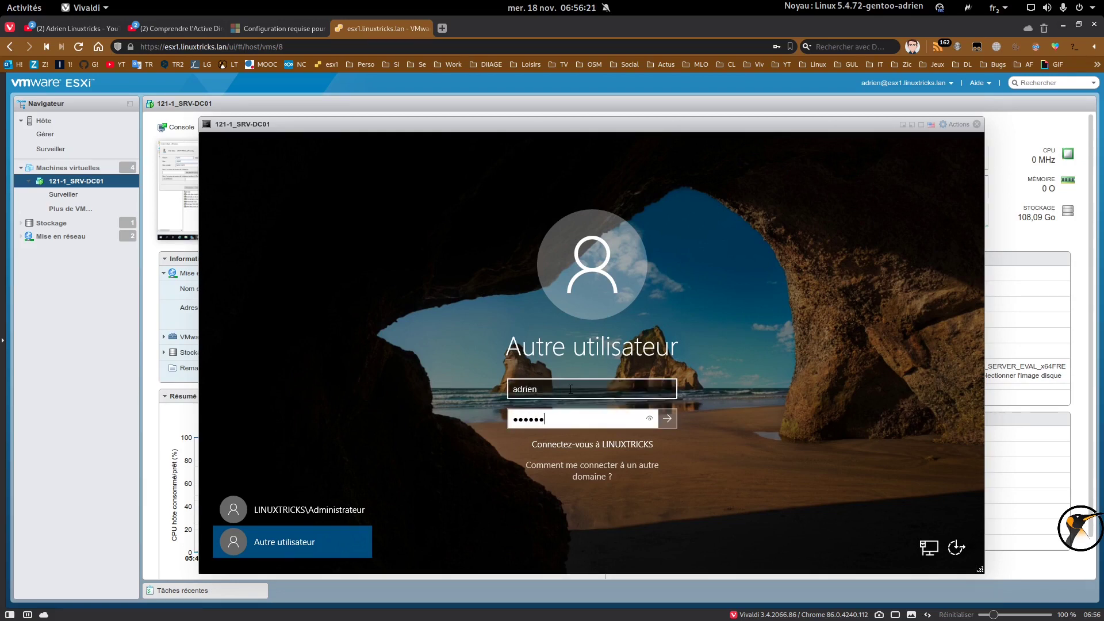
{"action": "type", "text": "••••••"}
{"action": "key", "text": "Return"}
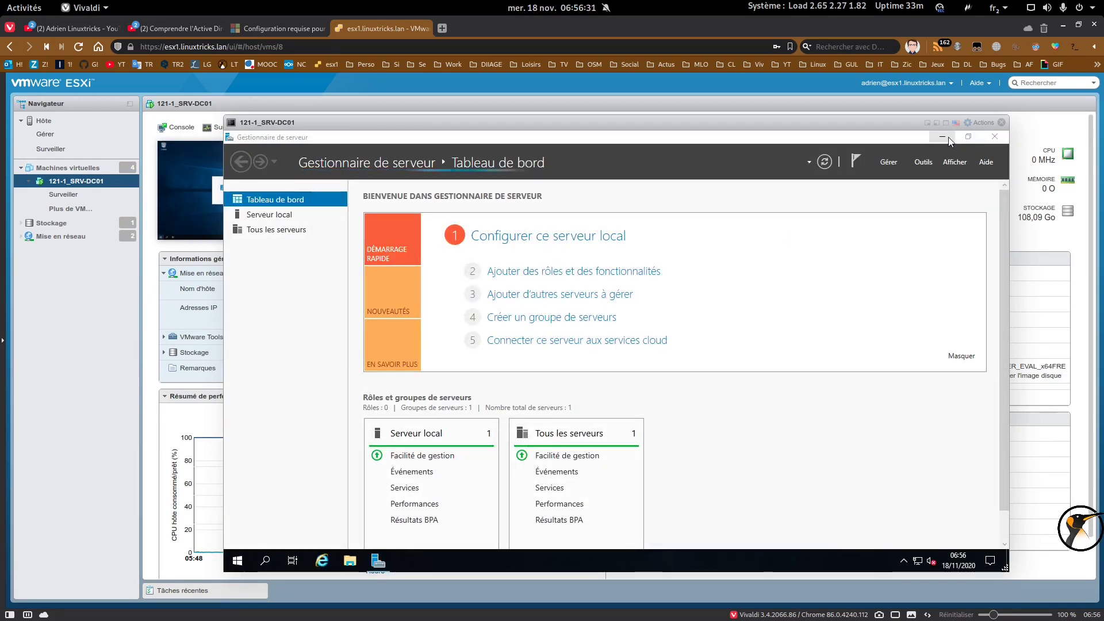
Minimize Server Manager and create desktop shortcuts for Utilisateurs et ordinateurs Active Directory and Gestion des stratégies de groupe from the administrative tools folder.
{"action": "left_click", "coordinate": [943, 138]}
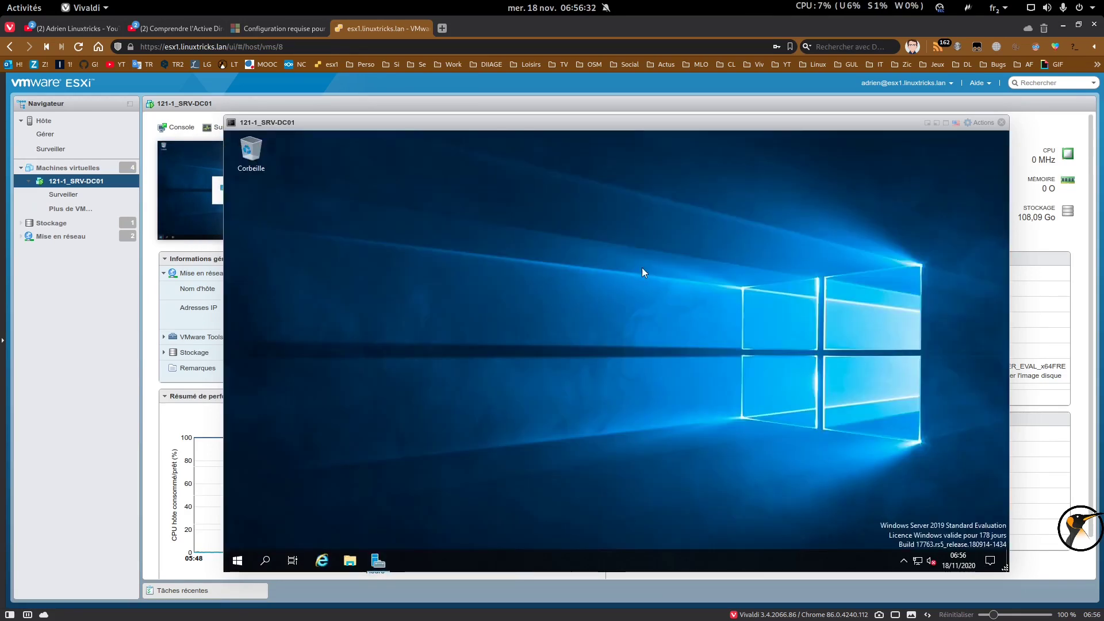
{"action": "left_click", "coordinate": [237, 561]}
{"action": "left_click", "coordinate": [411, 304]}
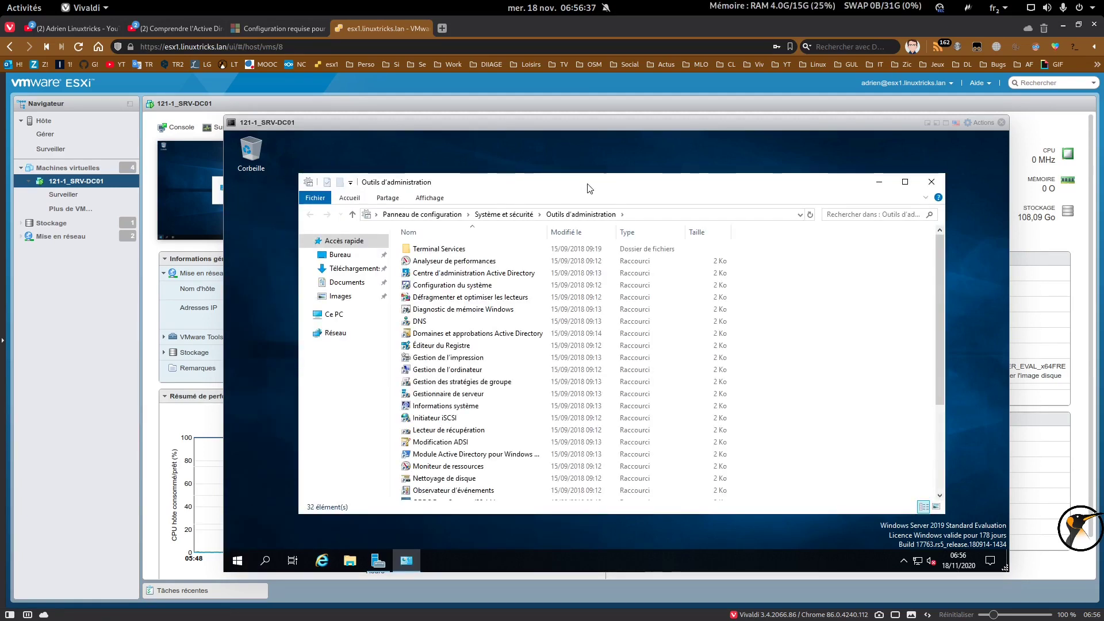
{"action": "scroll", "coordinate": [541, 444], "scroll_direction": "down", "scroll_amount": 3}
{"action": "left_click", "coordinate": [539, 483]}
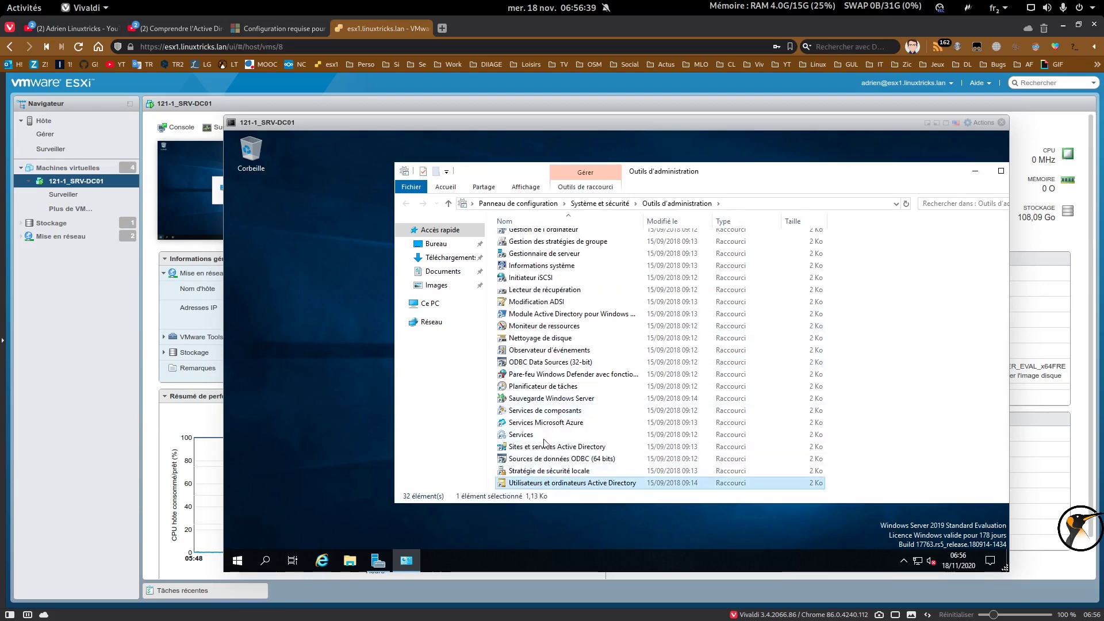
{"action": "scroll", "coordinate": [545, 363], "scroll_direction": "up", "scroll_amount": 3}
{"action": "left_click", "coordinate": [552, 343], "text": "ctrl"}
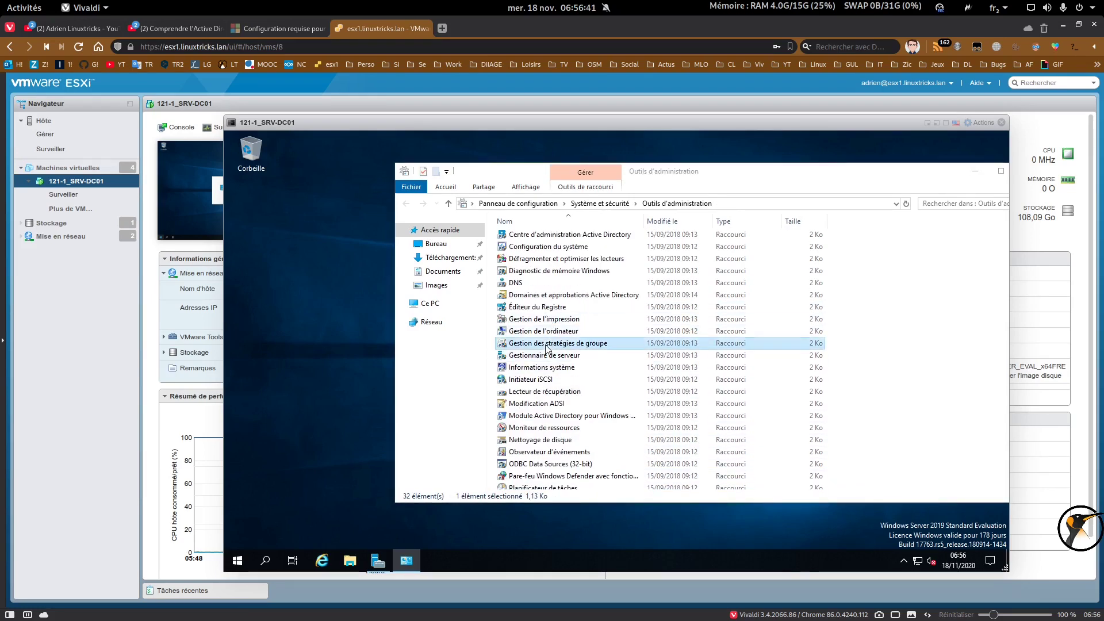
{"action": "left_click", "coordinate": [261, 278]}
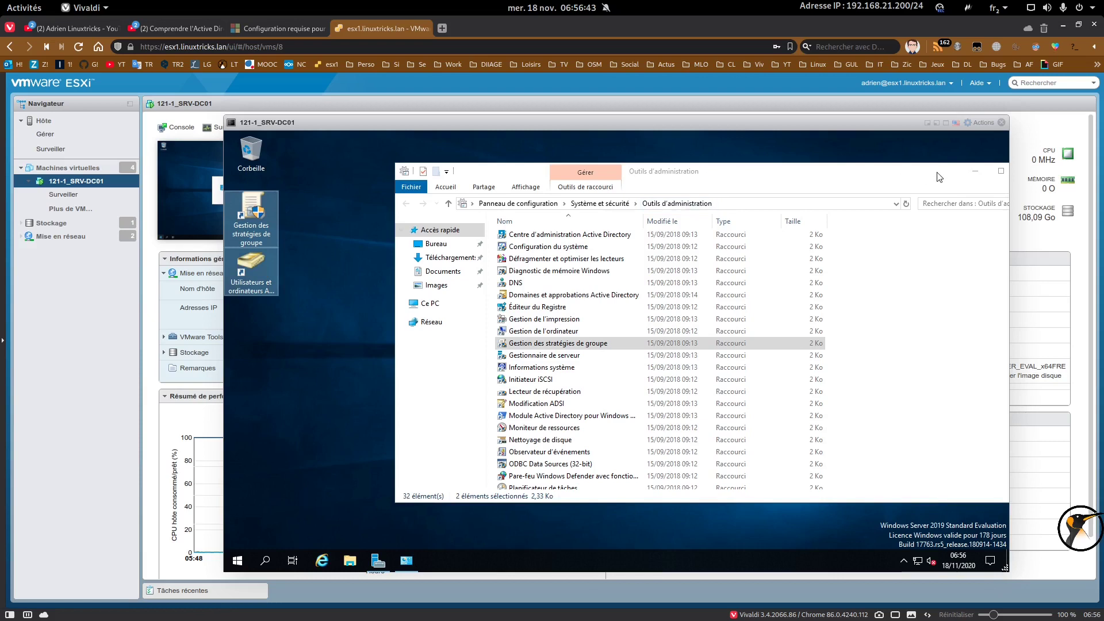
Close the administrative tools folder, and open Utilisateurs et ordinateurs Active Directory from its desktop shortcut to check it before closing it.
{"action": "left_click_drag", "start_coordinate": [920, 172], "coordinate": [737, 161]}
{"action": "left_click", "coordinate": [843, 161]}
{"action": "left_click", "coordinate": [273, 285]}
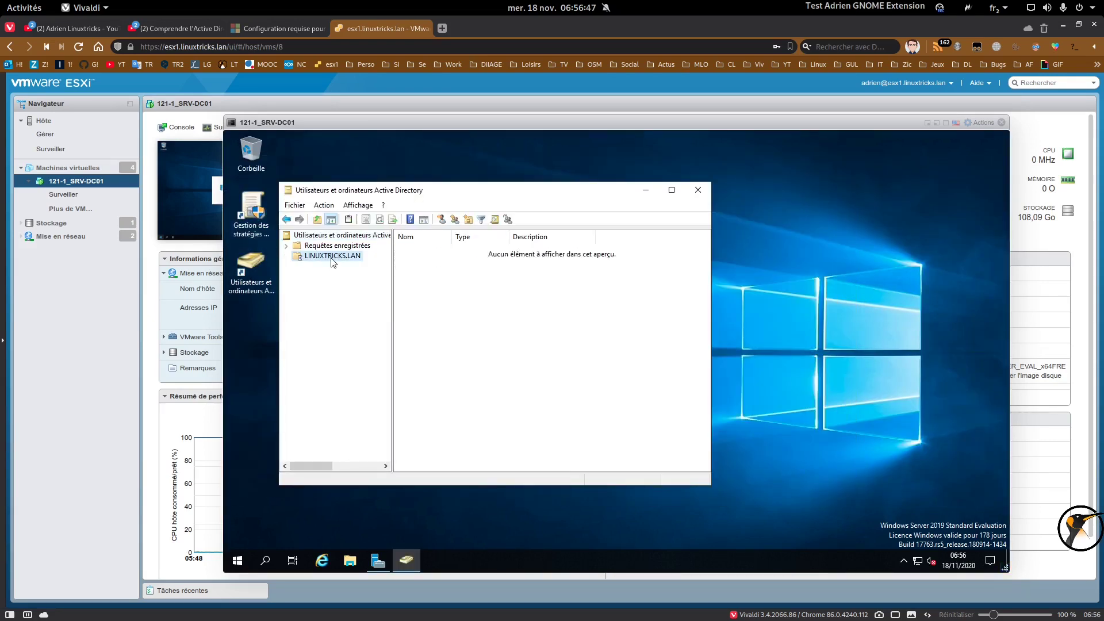
{"action": "left_click", "coordinate": [698, 190]}
Reopen the Outils d'administration folder, create a desktop shortcut for DNS and close the folder.
{"action": "left_click", "coordinate": [239, 566]}
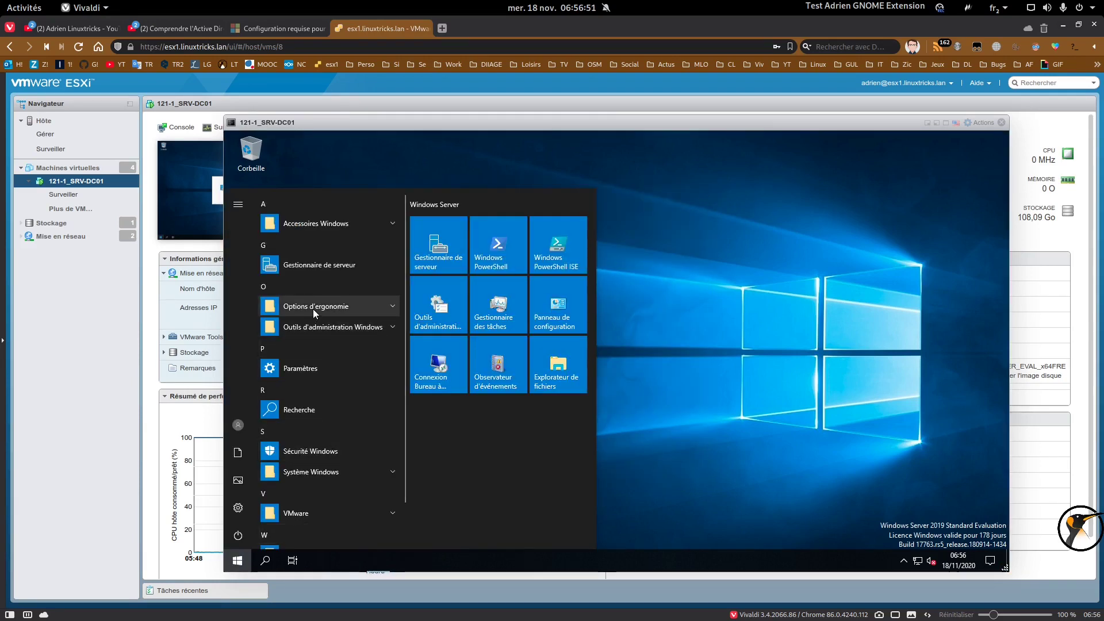
{"action": "left_click", "coordinate": [308, 327]}
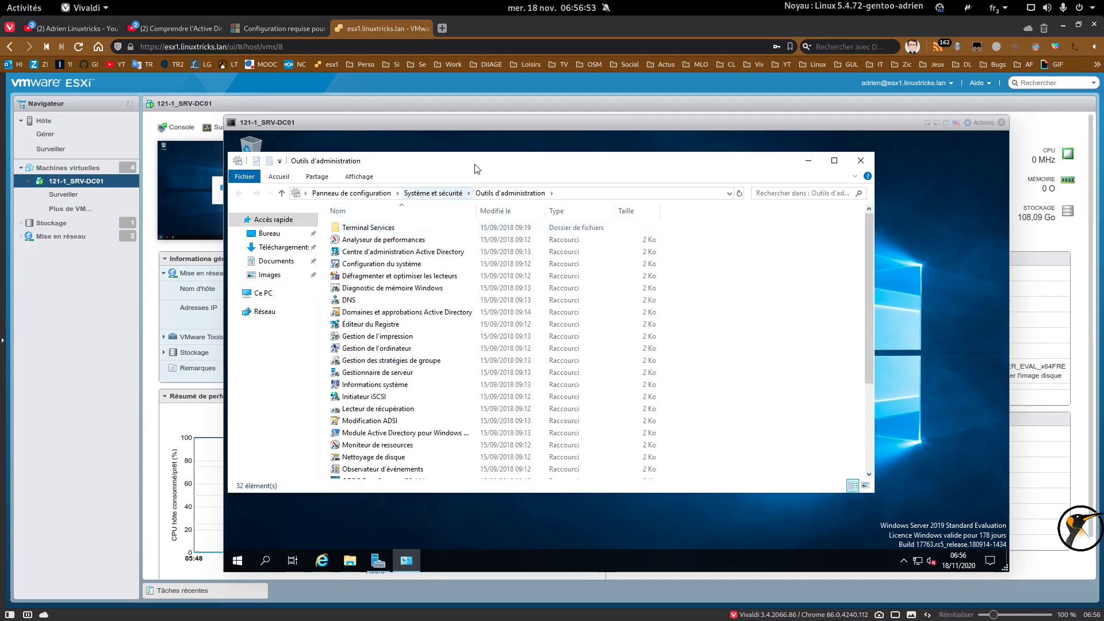
{"action": "left_click_drag", "start_coordinate": [479, 162], "coordinate": [602, 168]}
{"action": "left_click", "coordinate": [477, 305]}
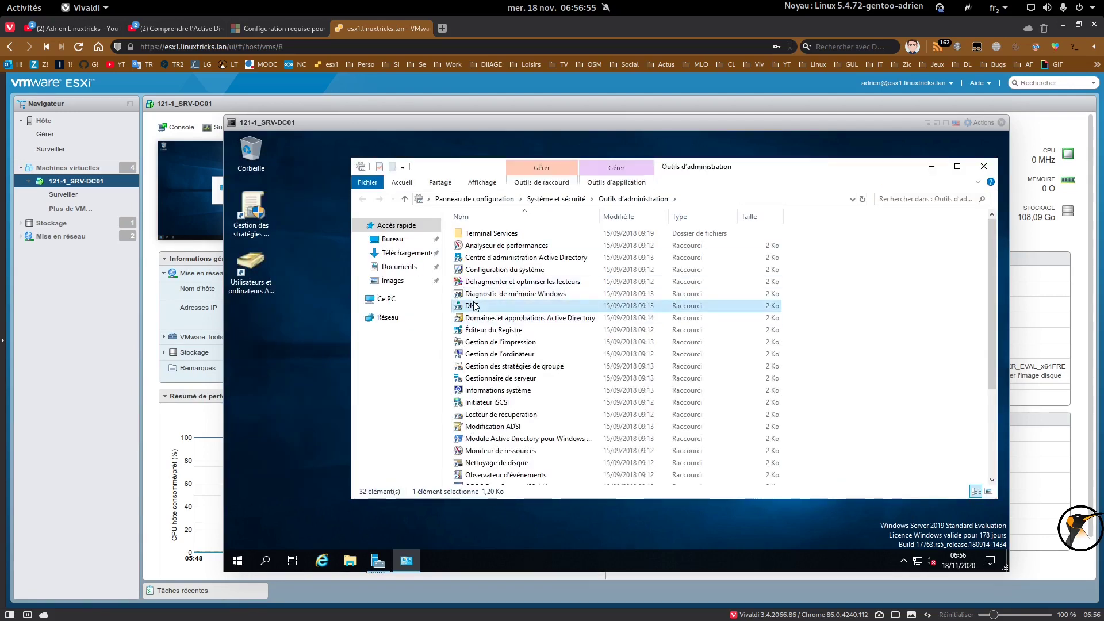
{"action": "left_click_drag", "start_coordinate": [275, 334], "coordinate": [275, 331]}
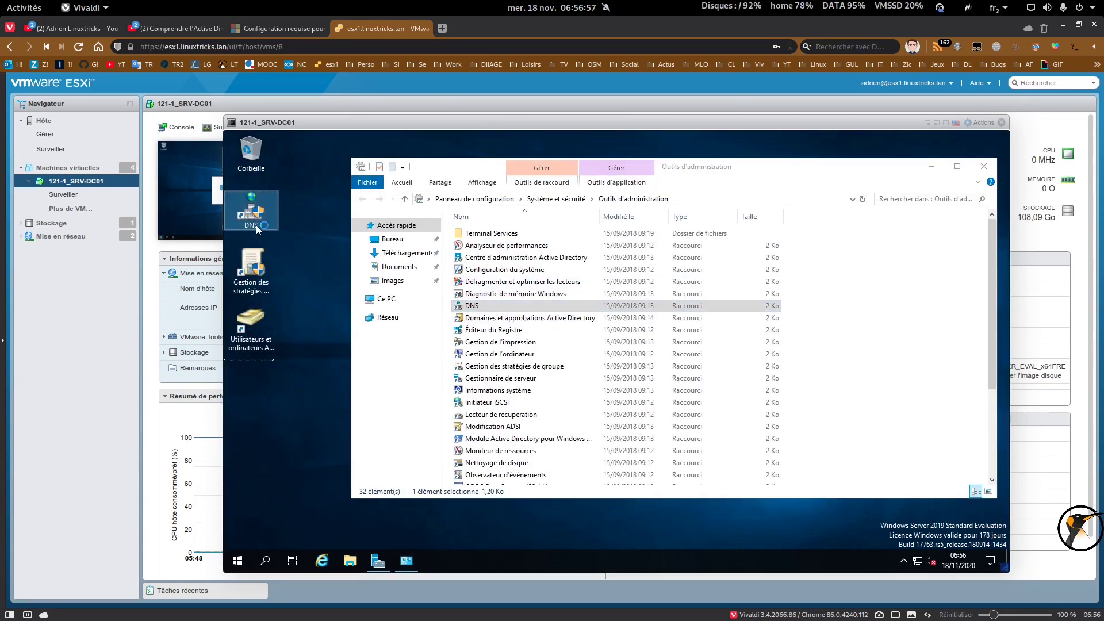
{"action": "left_click", "coordinate": [984, 166]}
Maximize Gestionnaire DNS and expand the SRV-DC01 server.
{"action": "double_click", "coordinate": [513, 168]}
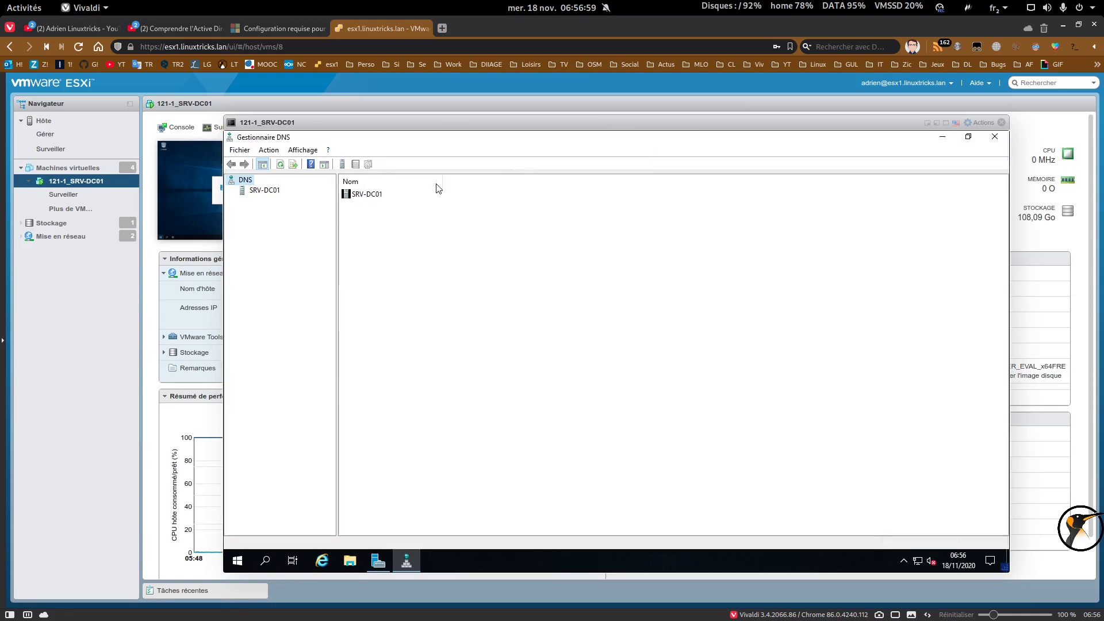
{"action": "double_click", "coordinate": [266, 190]}
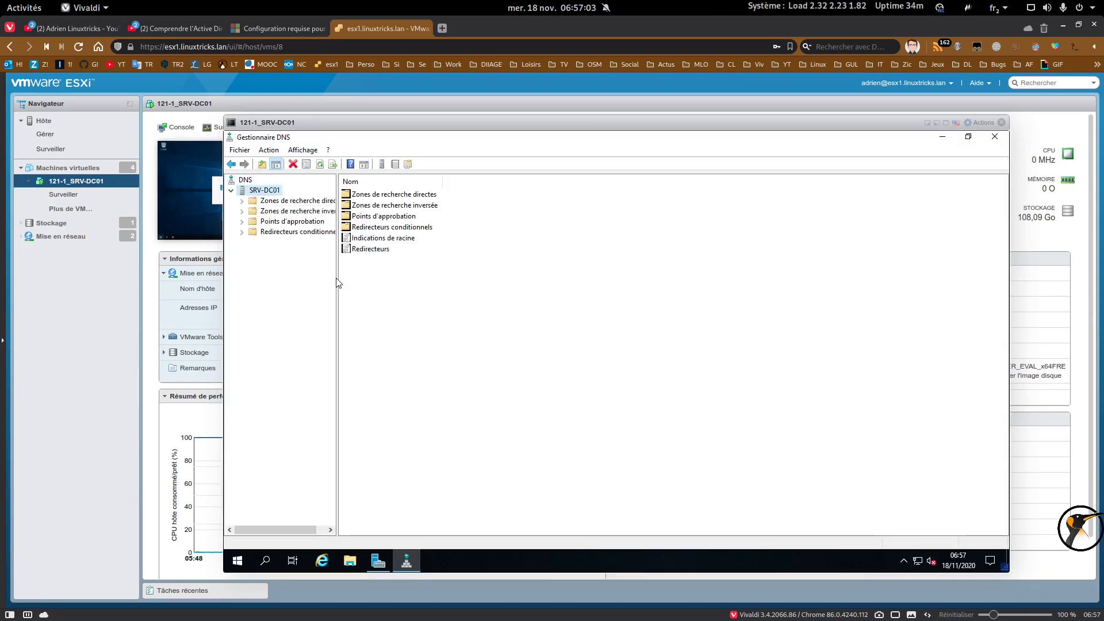
Display the server's conditional forwarders, open a command prompt (cmd) and test the Internet connection by pinging 8.8.8.8, interrupting the ping early.
{"action": "left_click", "coordinate": [283, 232]}
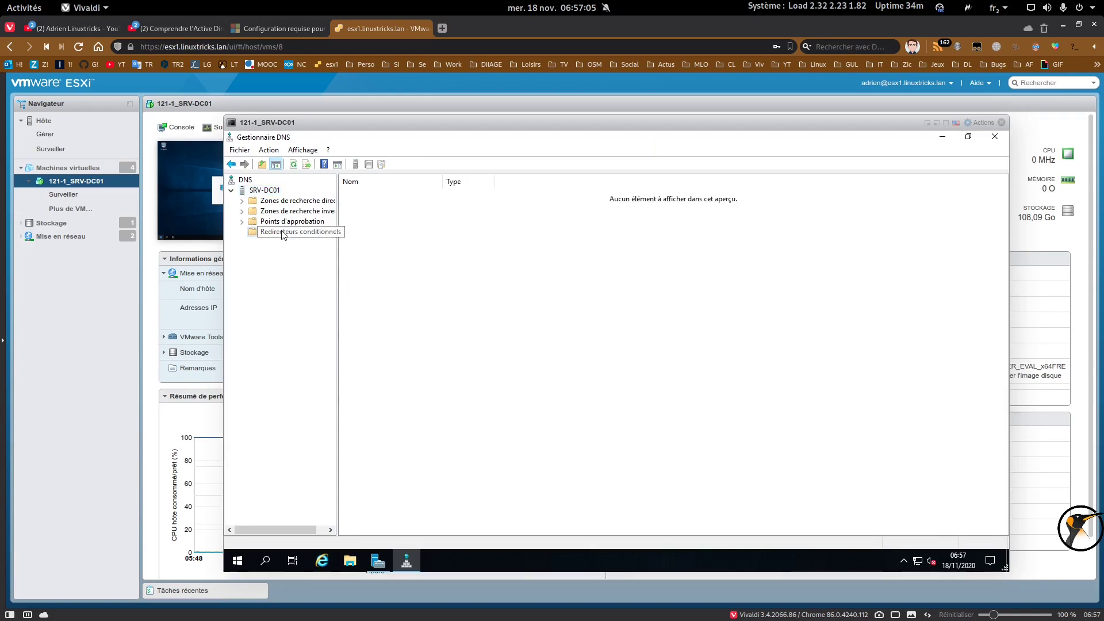
{"action": "left_click", "coordinate": [238, 562]}
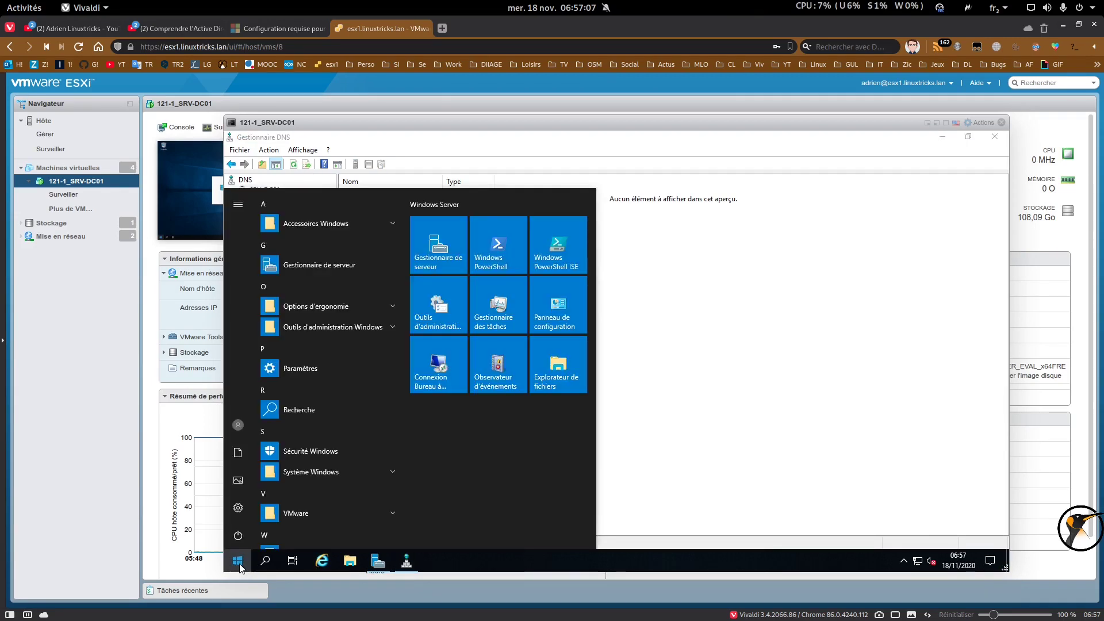
{"action": "type", "text": "cmd"}
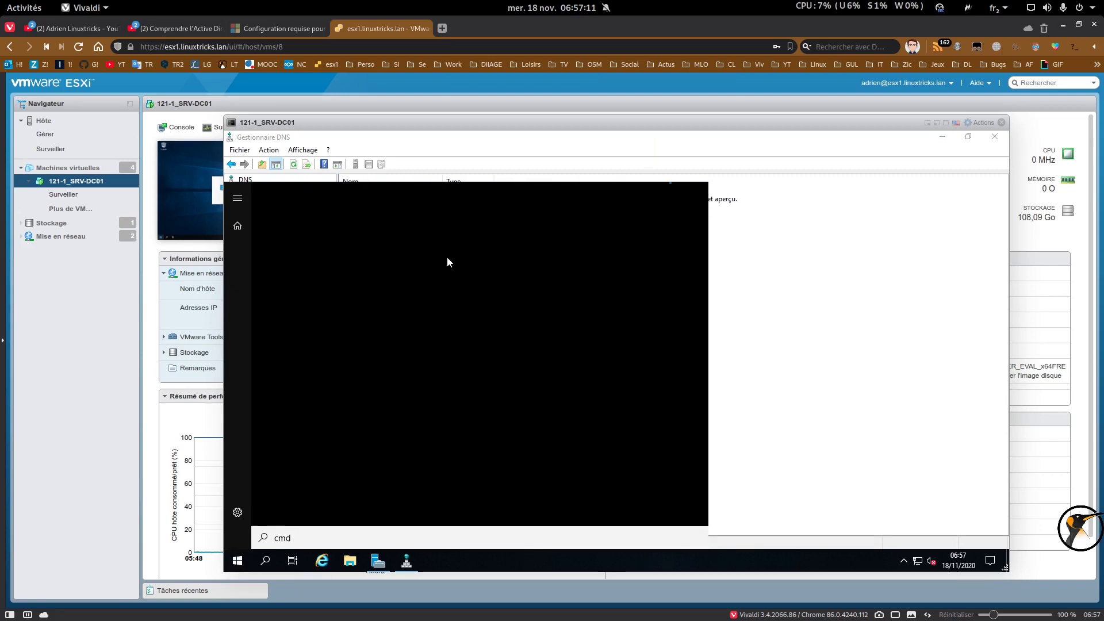
{"action": "left_click", "coordinate": [354, 286]}
{"action": "left_click", "coordinate": [492, 367]}
{"action": "type", "text": "ping"}
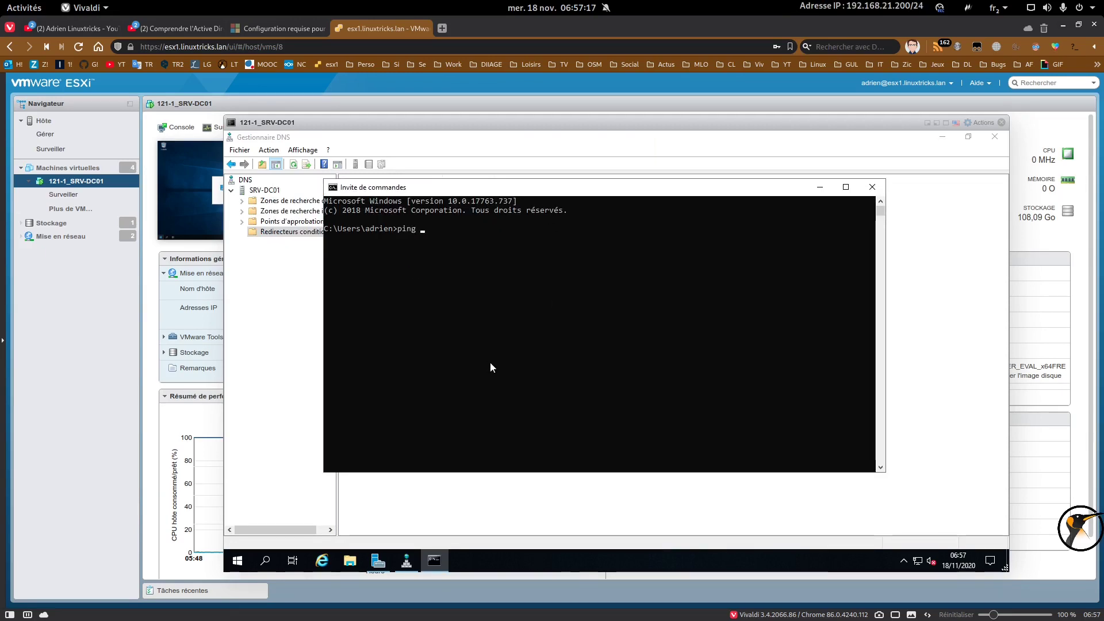
{"action": "type", "text": " 8.8.8.8"}
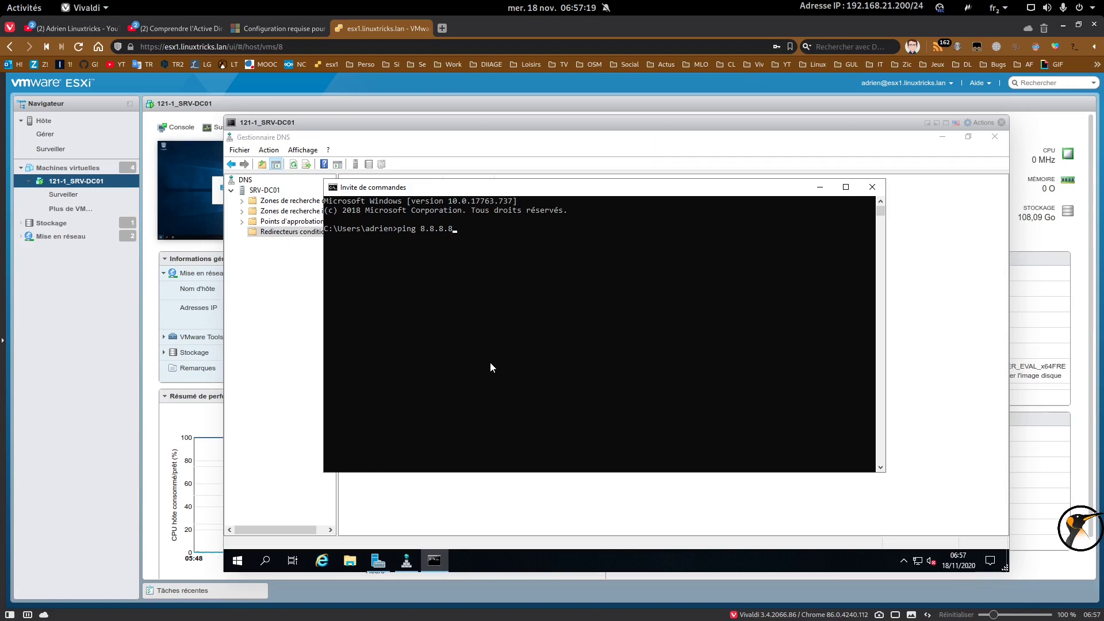
{"action": "key", "text": "Return"}
{"action": "key", "text": "ctrl+c"}
Test external name resolution by pinging google.fr from the same command prompt, and stop the ping after a few replies.
{"action": "key", "text": "Up"}
{"action": "key", "text": "BackSpace"}
{"action": "key", "text": "BackSpace"}
{"action": "key", "text": "BackSpace"}
{"action": "key", "text": "BackSpace"}
{"action": "key", "text": "BackSpace"}
{"action": "key", "text": "BackSpace"}
{"action": "key", "text": "BackSpace"}
{"action": "type", "text": "google.fr"}
{"action": "key", "text": "Return"}
{"action": "left_click_drag", "start_coordinate": [516, 192], "coordinate": [588, 209]}
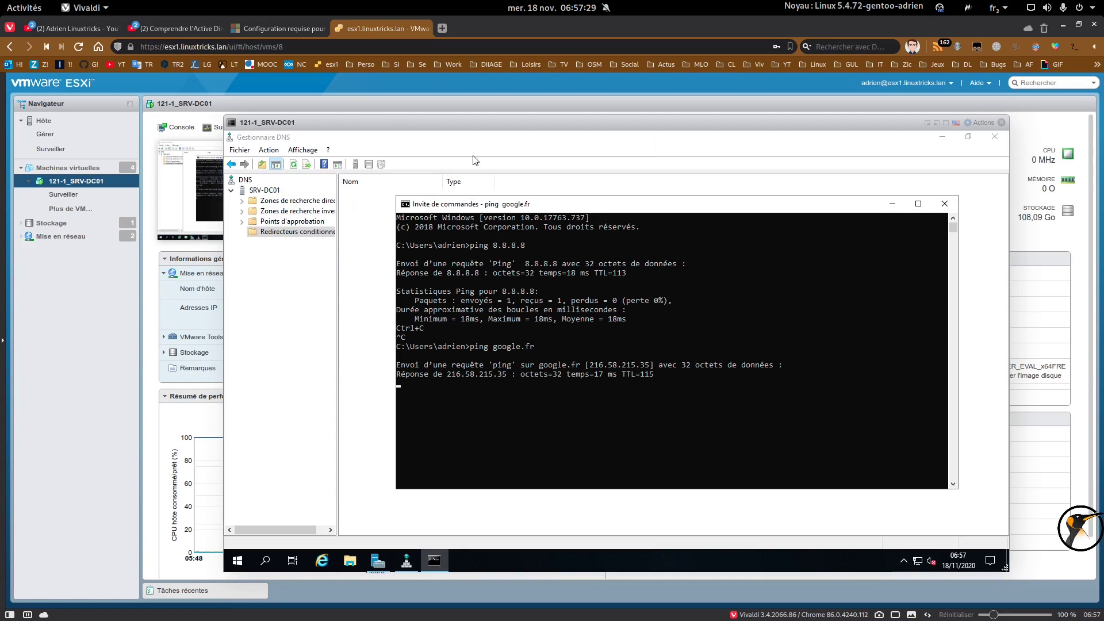
{"action": "left_click", "coordinate": [587, 321]}
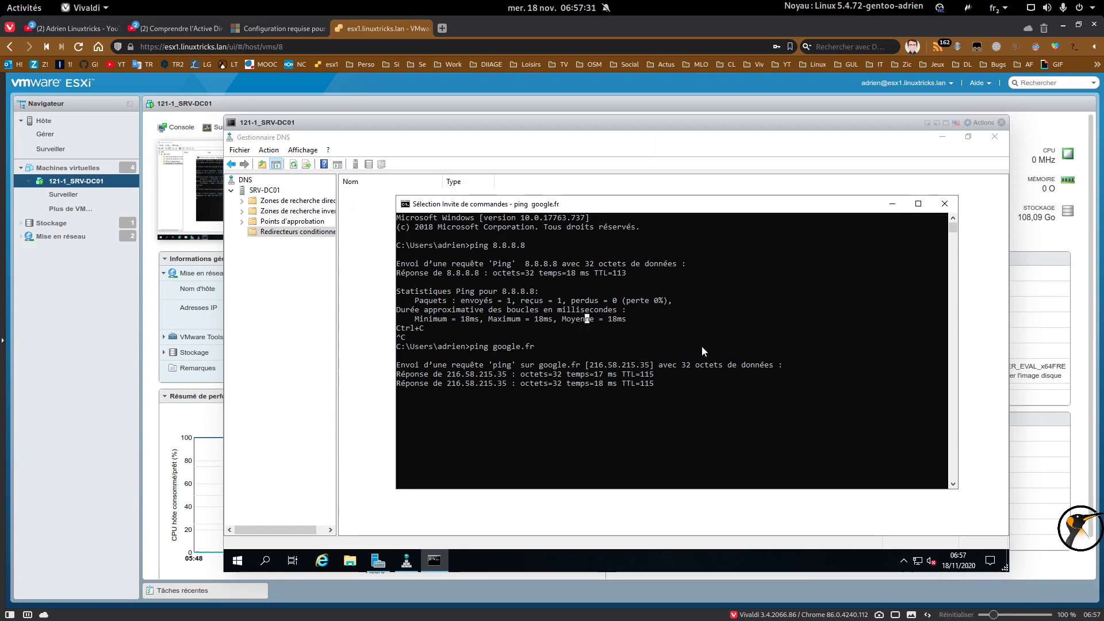
{"action": "key", "text": "ctrl+c"}
{"action": "key", "text": "ctrl+c"}
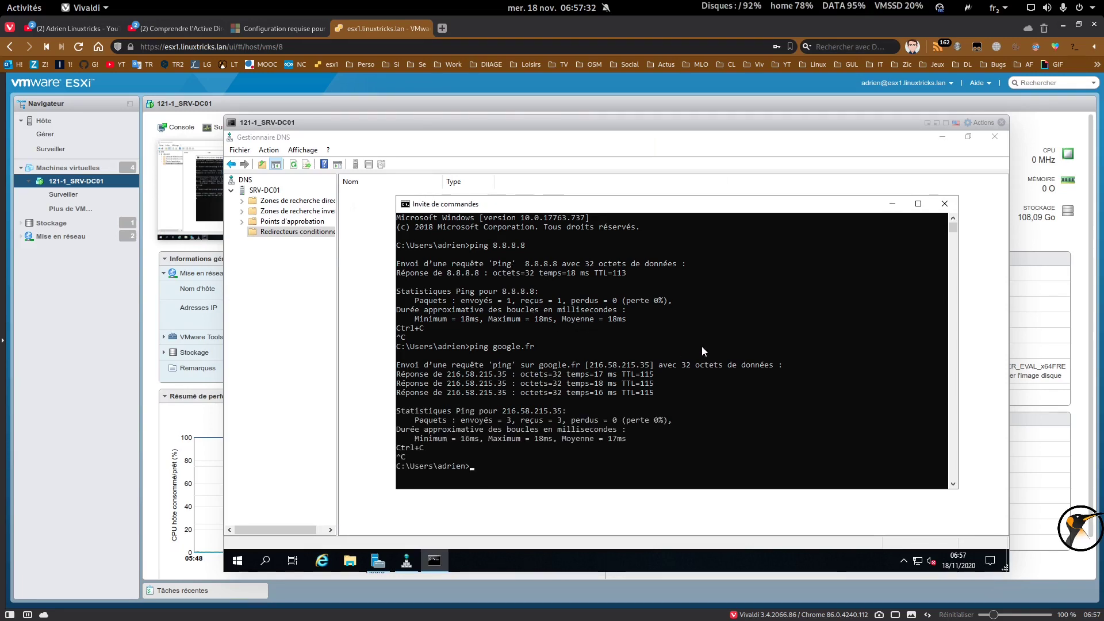
Close Gestionnaire DNS and the command prompt, and close the SRV-DC01 console to return to the virtual machine's ESXi summary.
{"action": "left_click", "coordinate": [280, 238]}
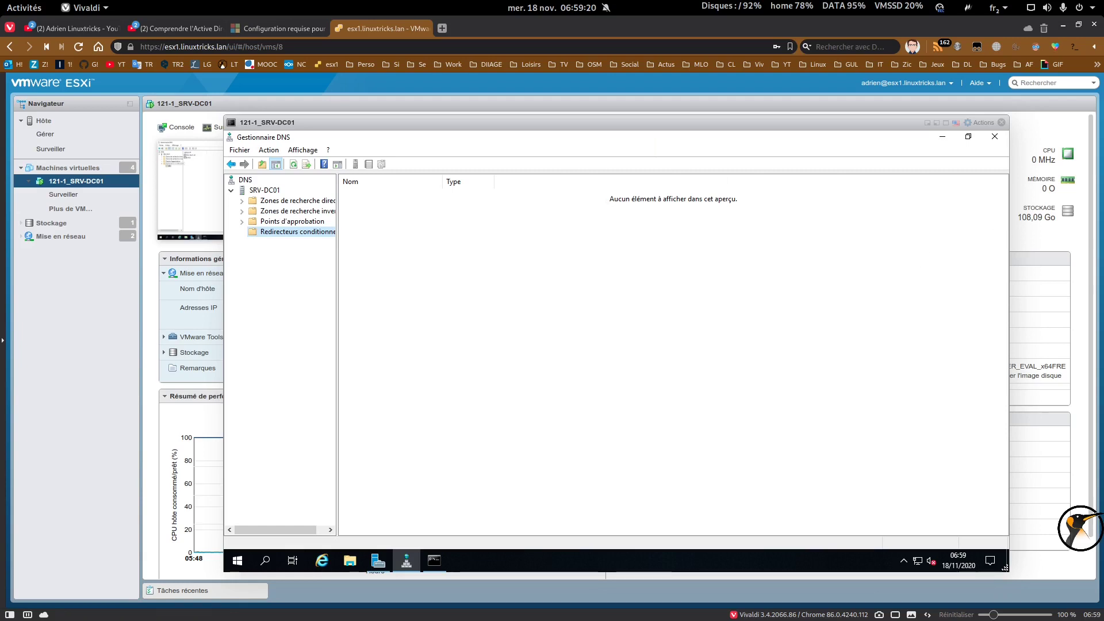
{"action": "left_click", "coordinate": [995, 136]}
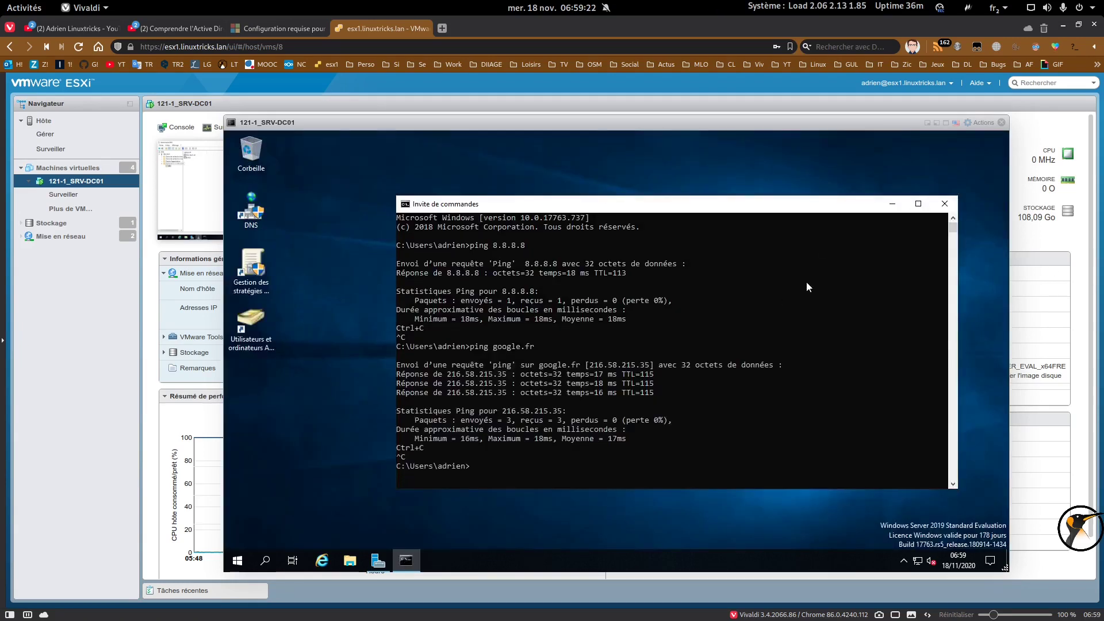
{"action": "left_click", "coordinate": [945, 206]}
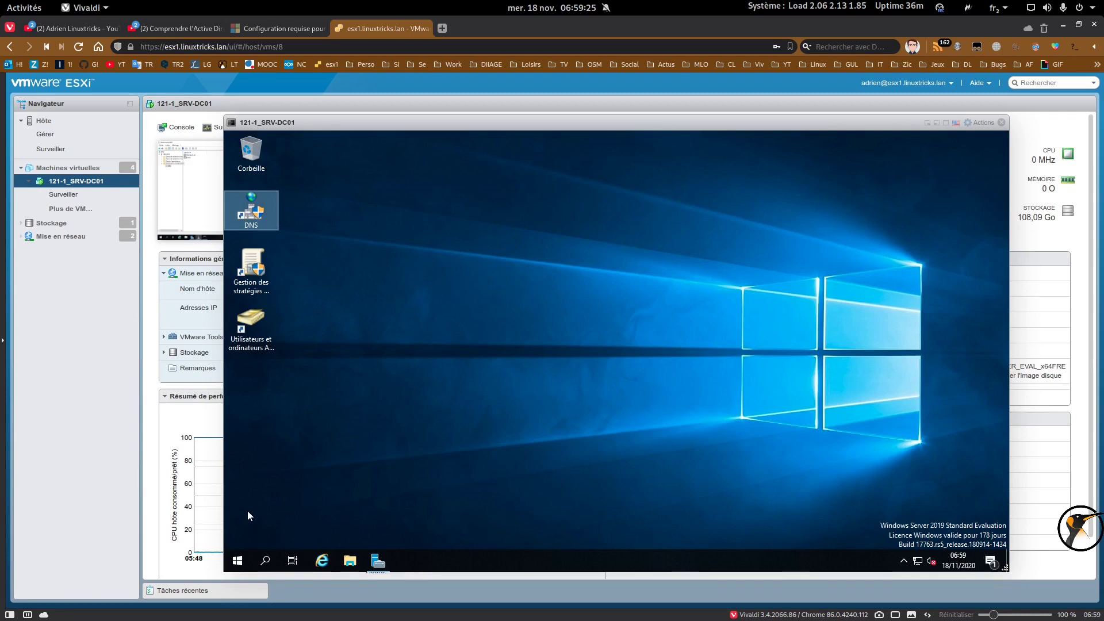
{"action": "left_click", "coordinate": [1001, 122]}
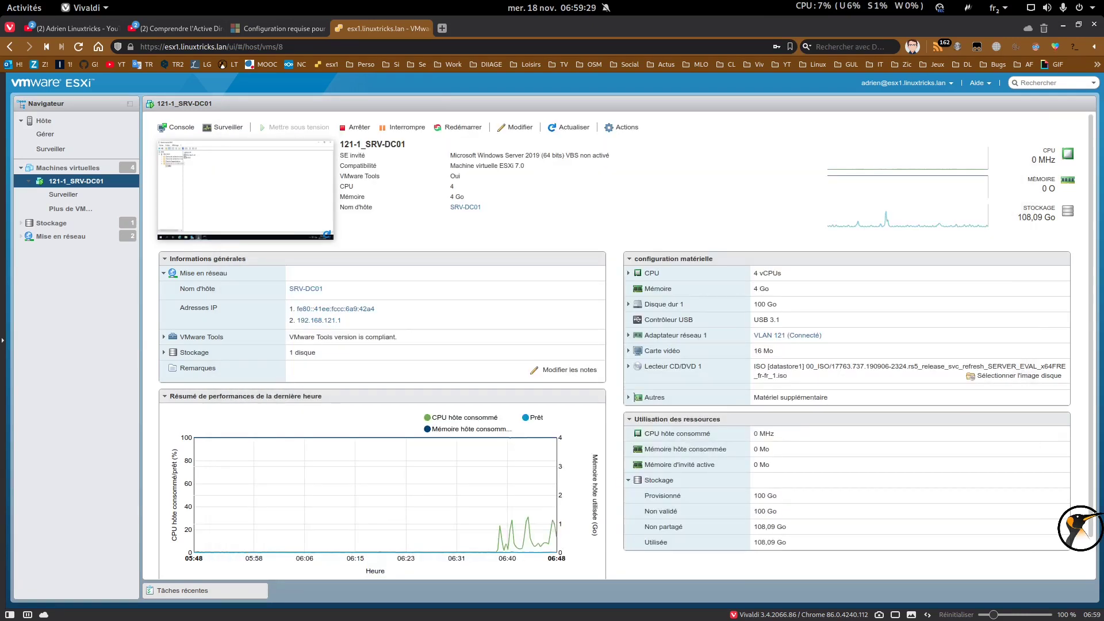